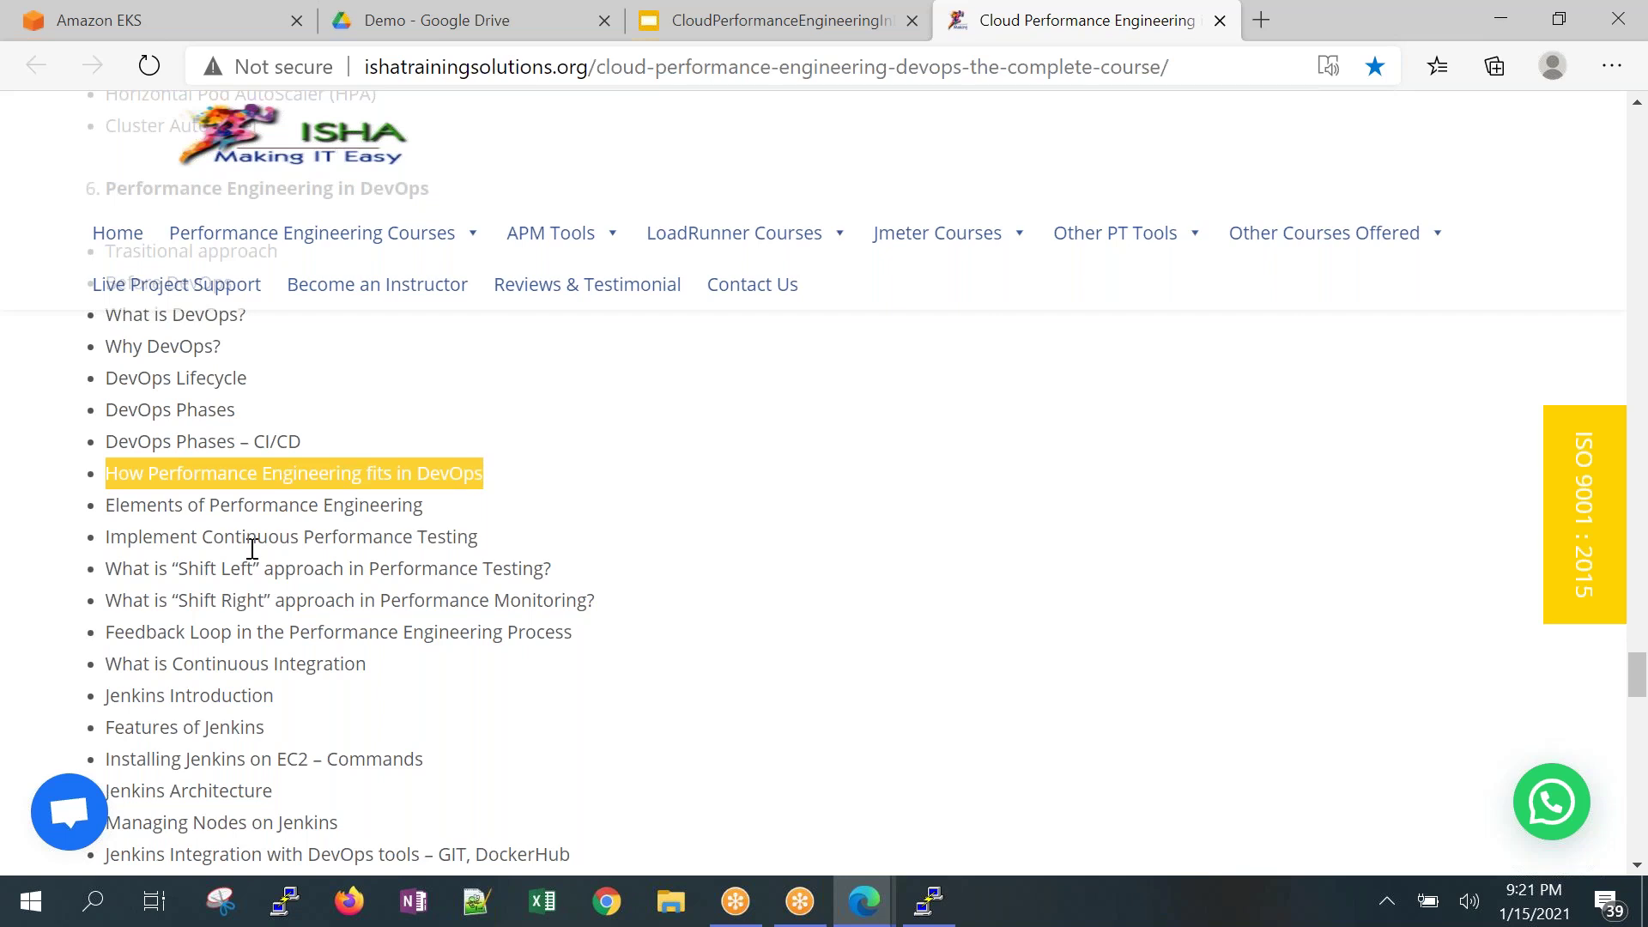
Highlight the DevOps syllabus topics on Shift Right, Continuous Integration, Features of Jenkins and installing Jenkins on EC2.
drag(177, 569, 183, 603)
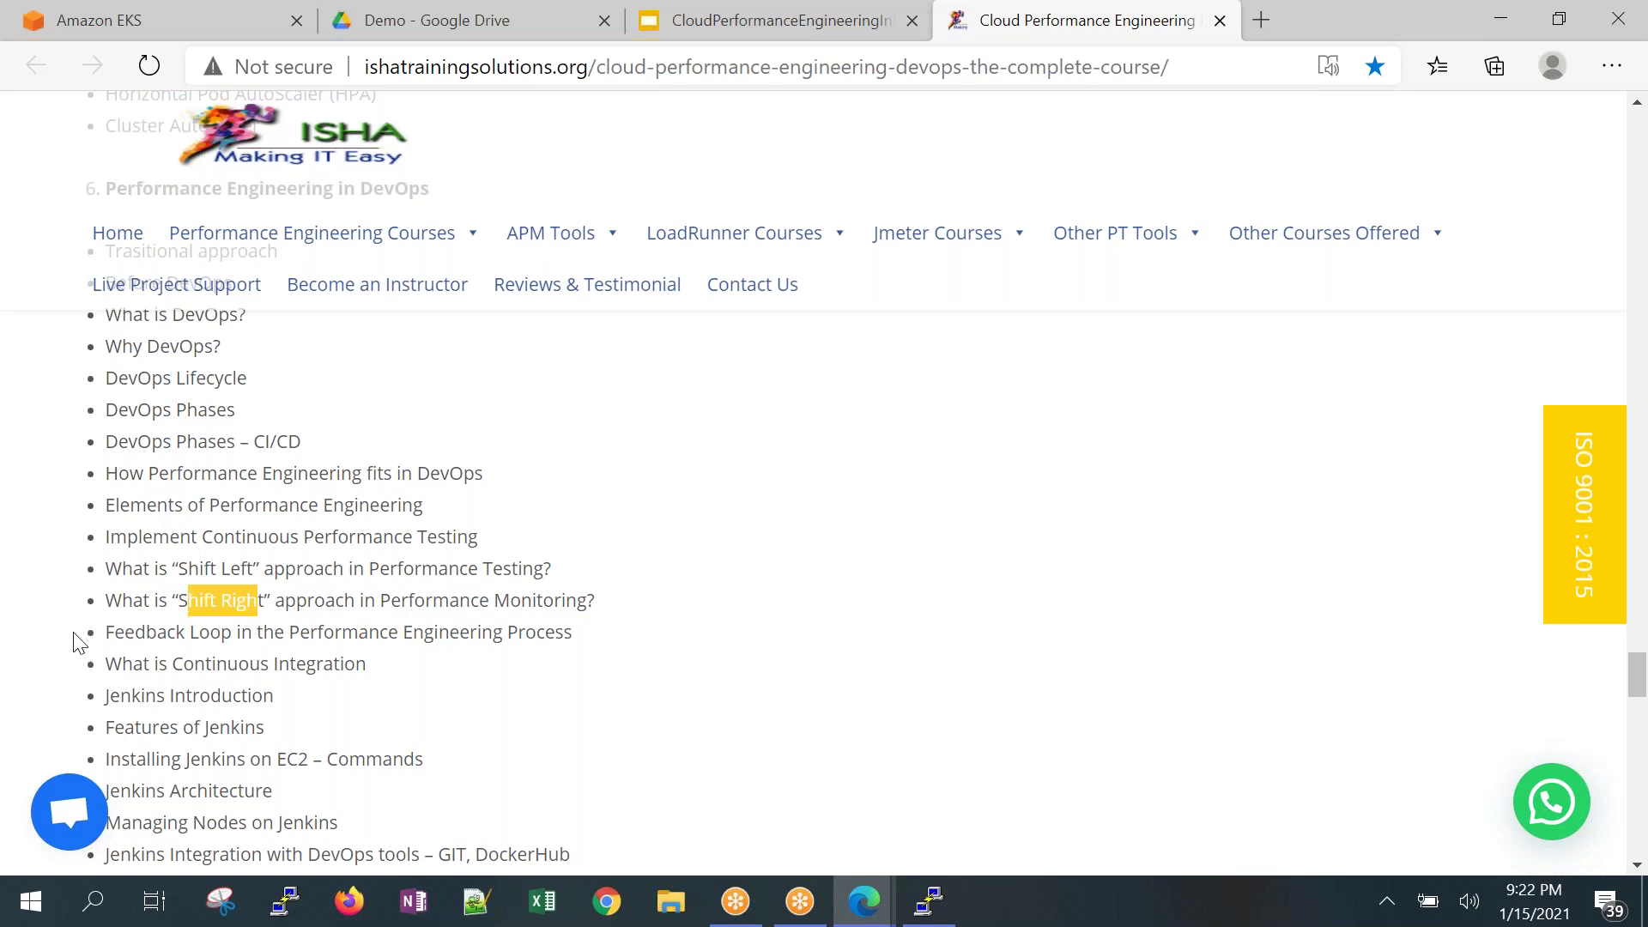
drag(366, 666, 178, 667)
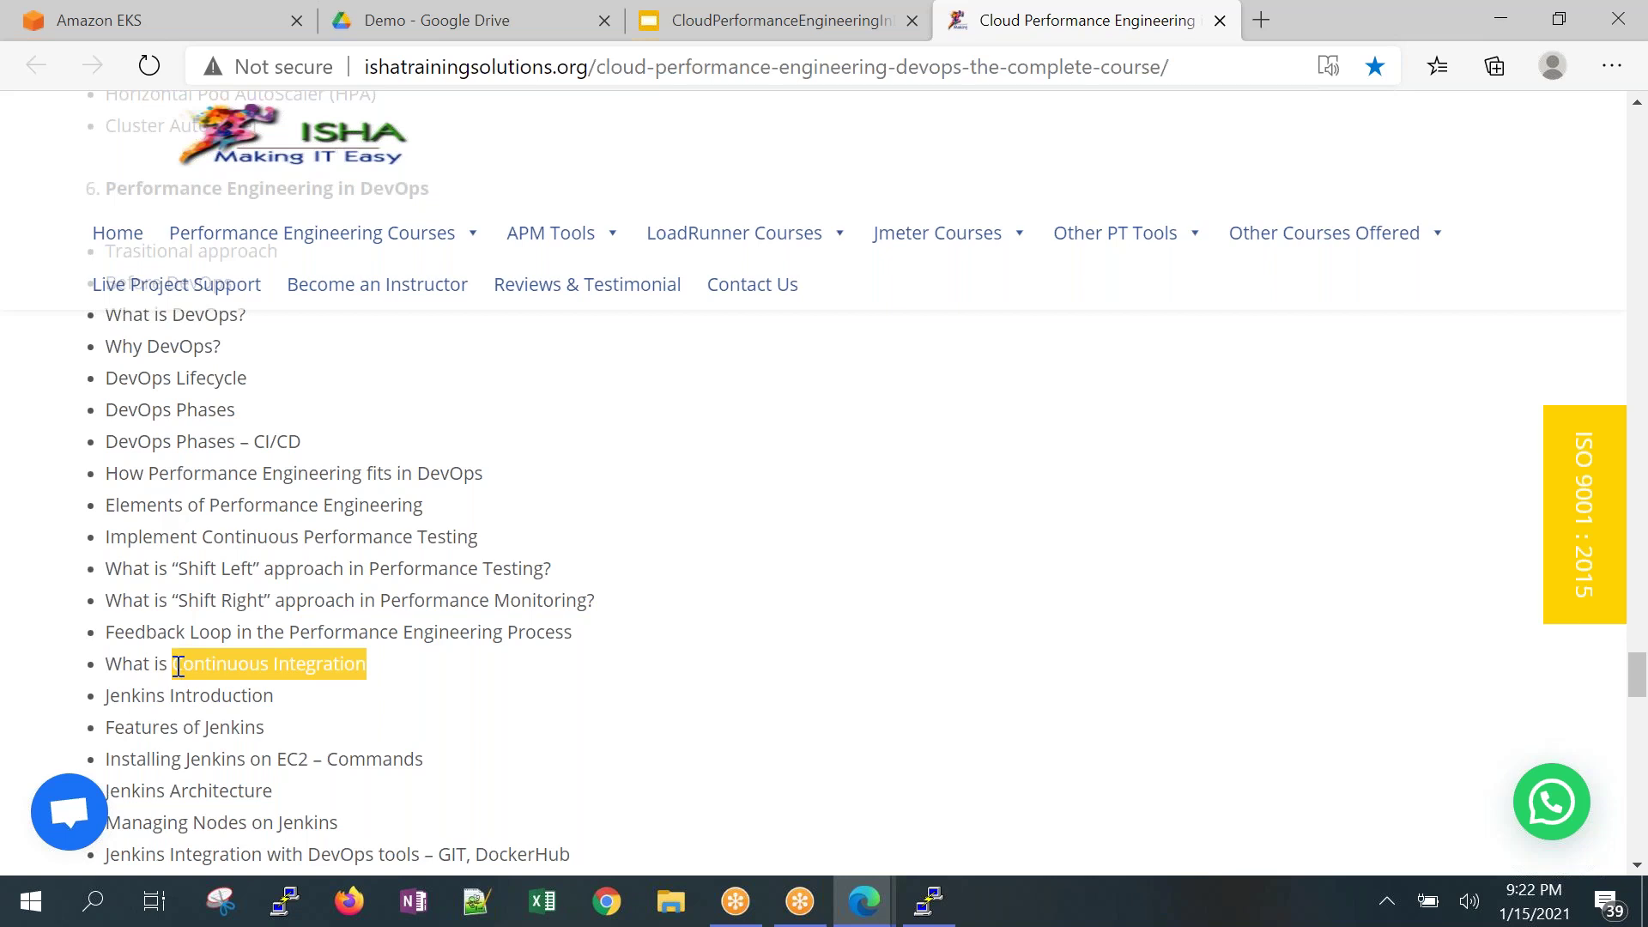
scroll(177, 667, down, 3)
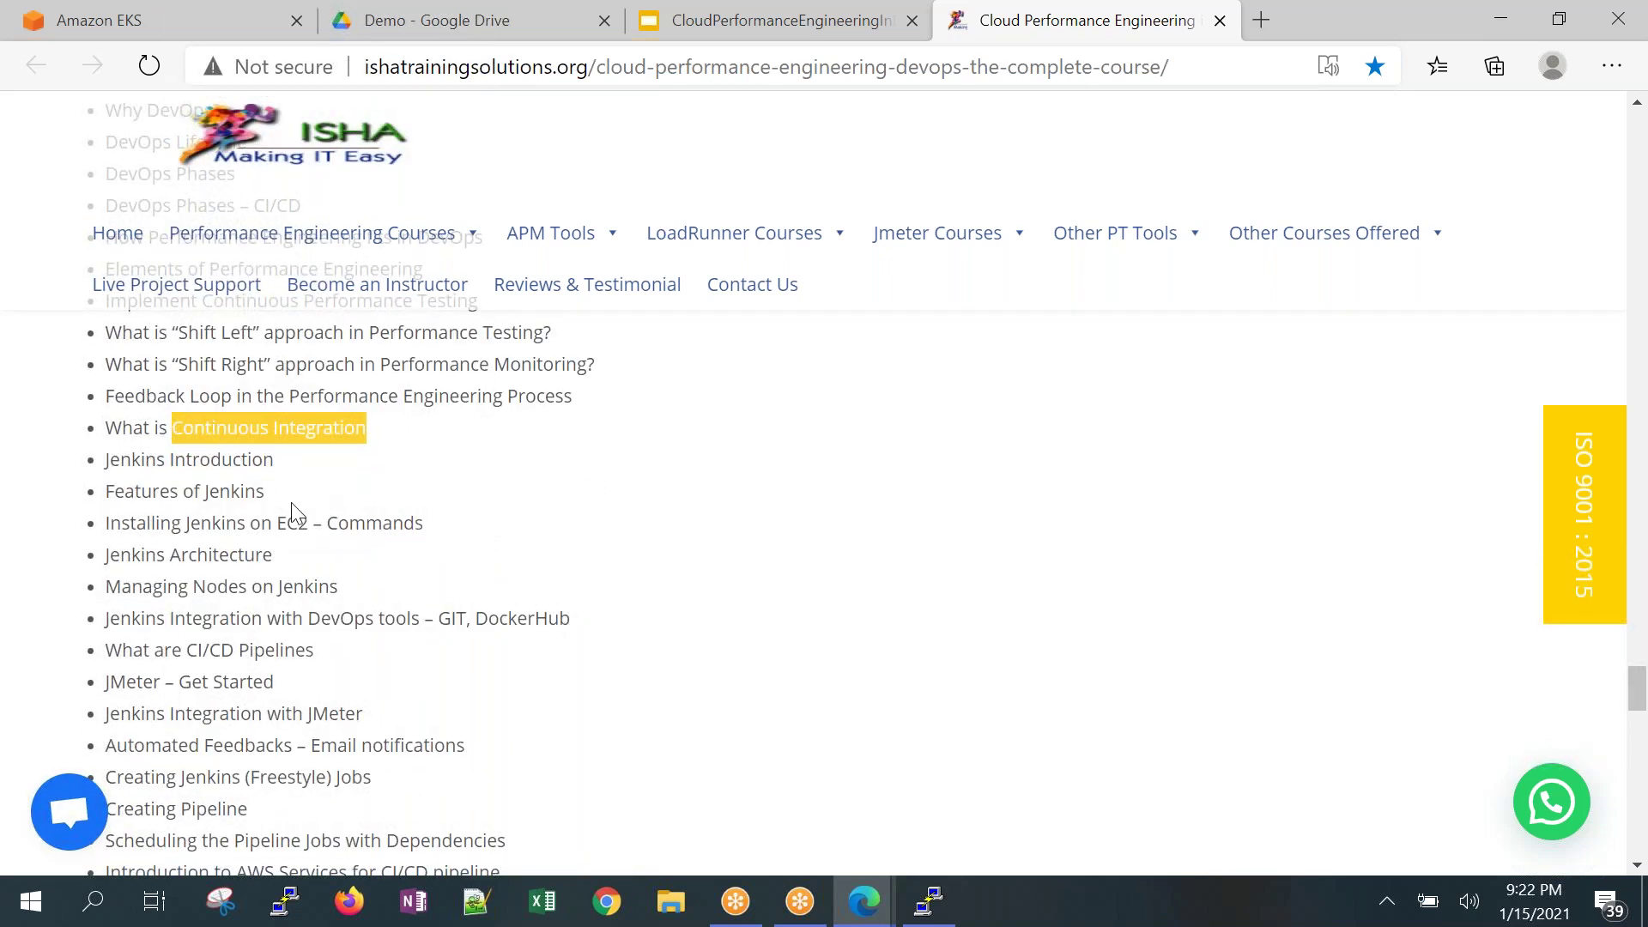
drag(265, 496, 114, 494)
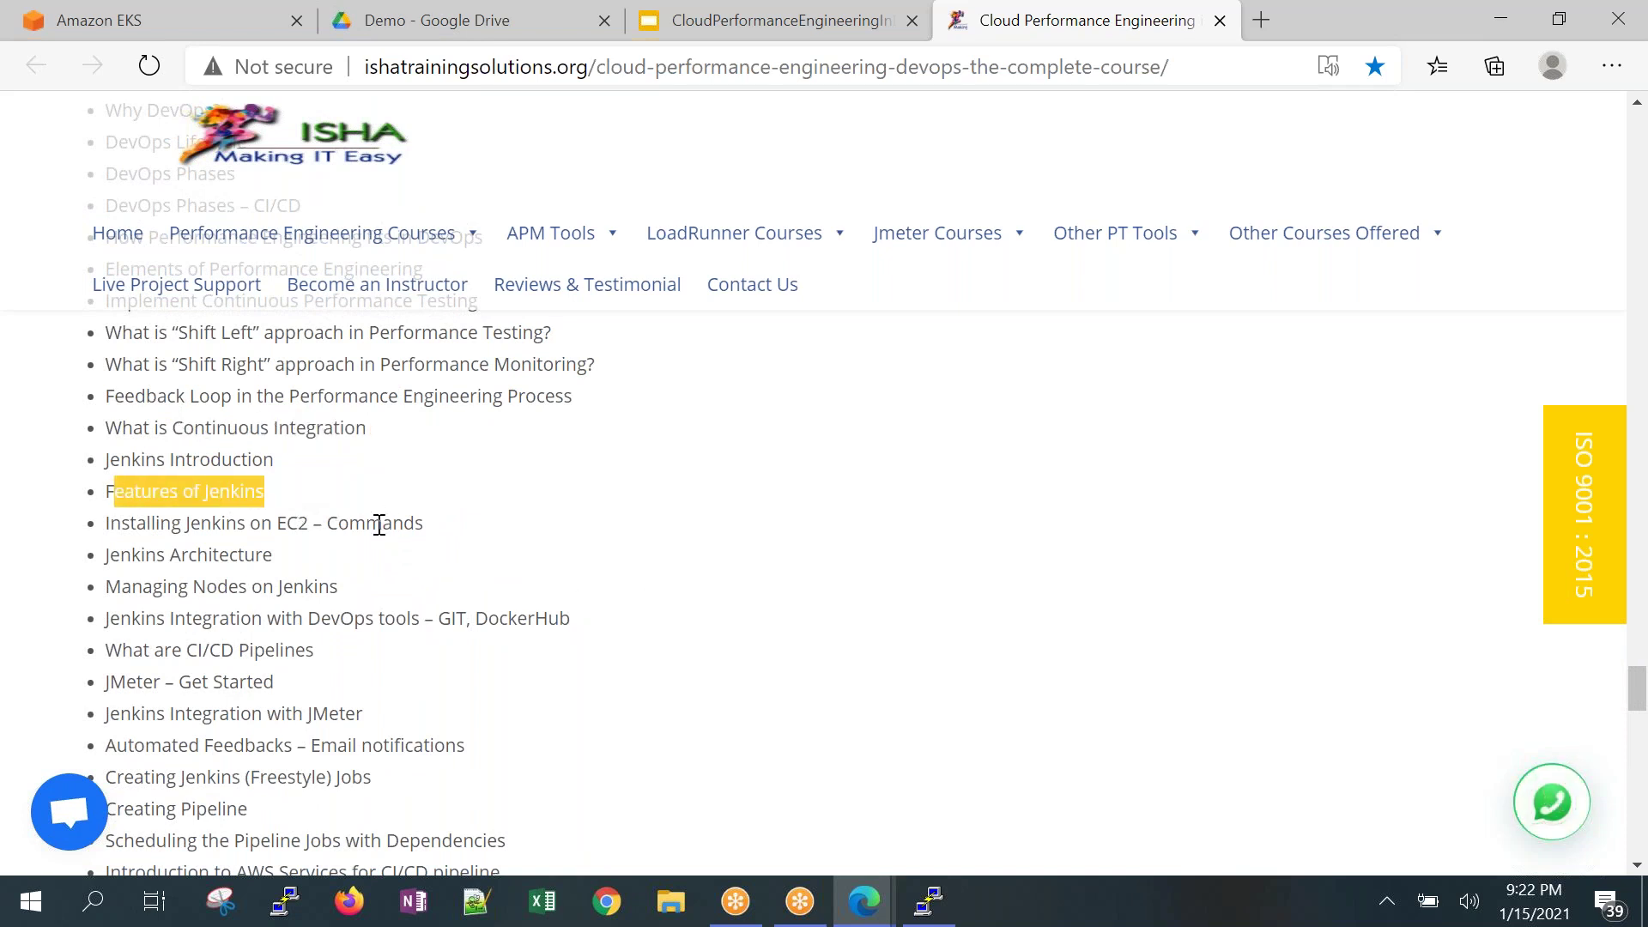
drag(309, 524, 298, 523)
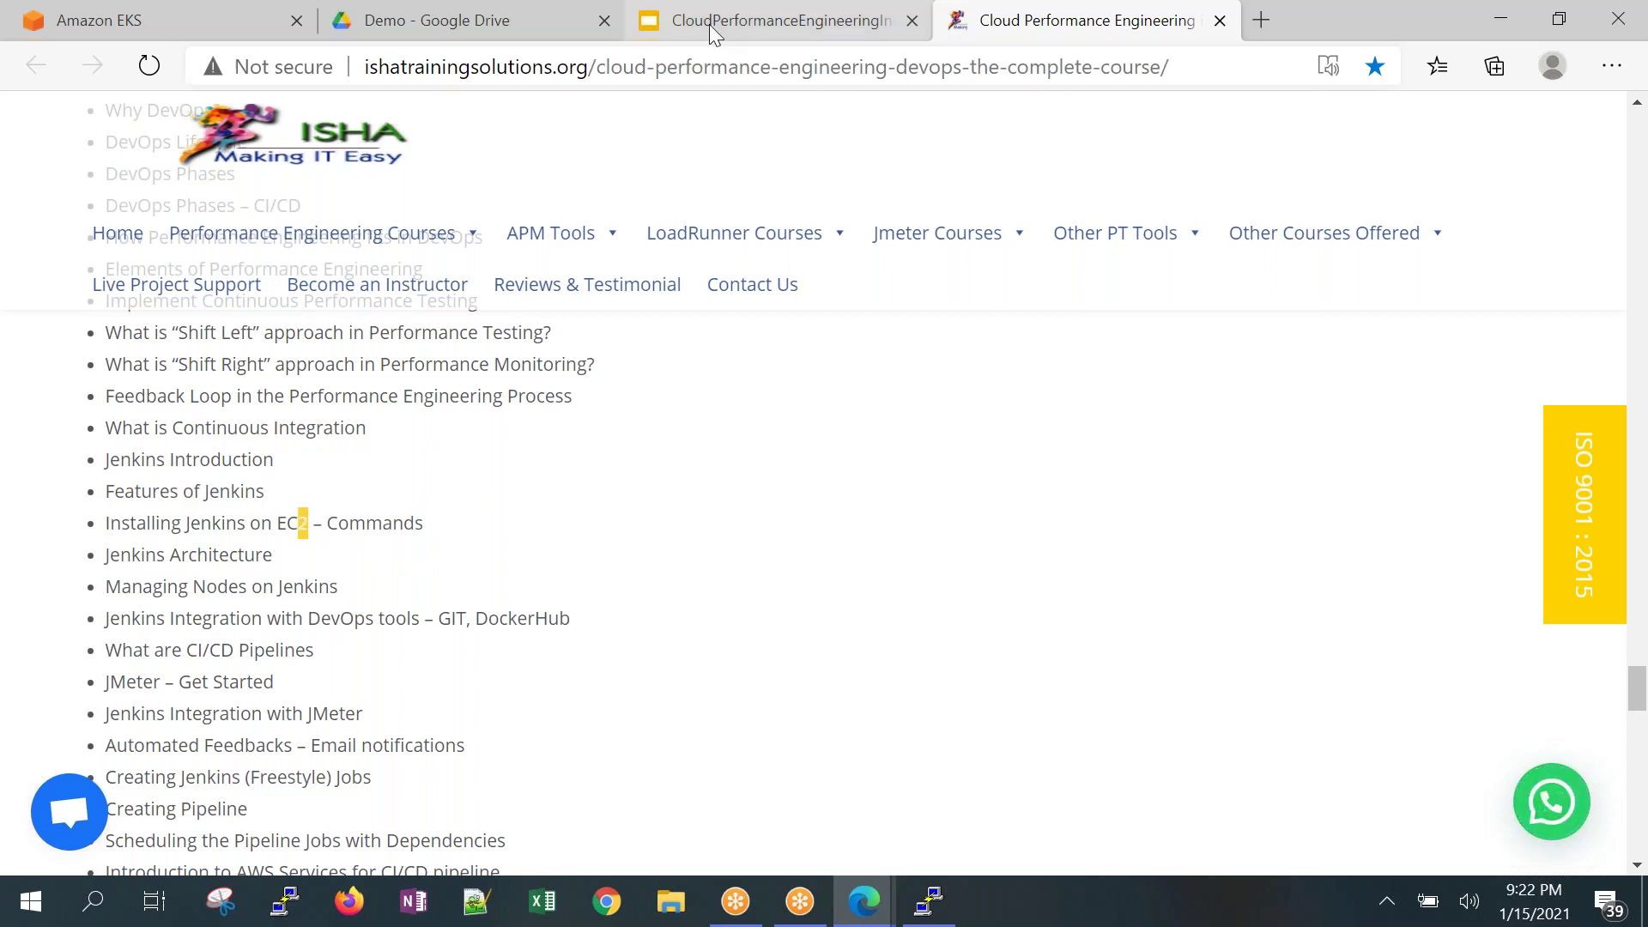
Switch to the AWS console and open the list of running EC2 instances.
click(740, 23)
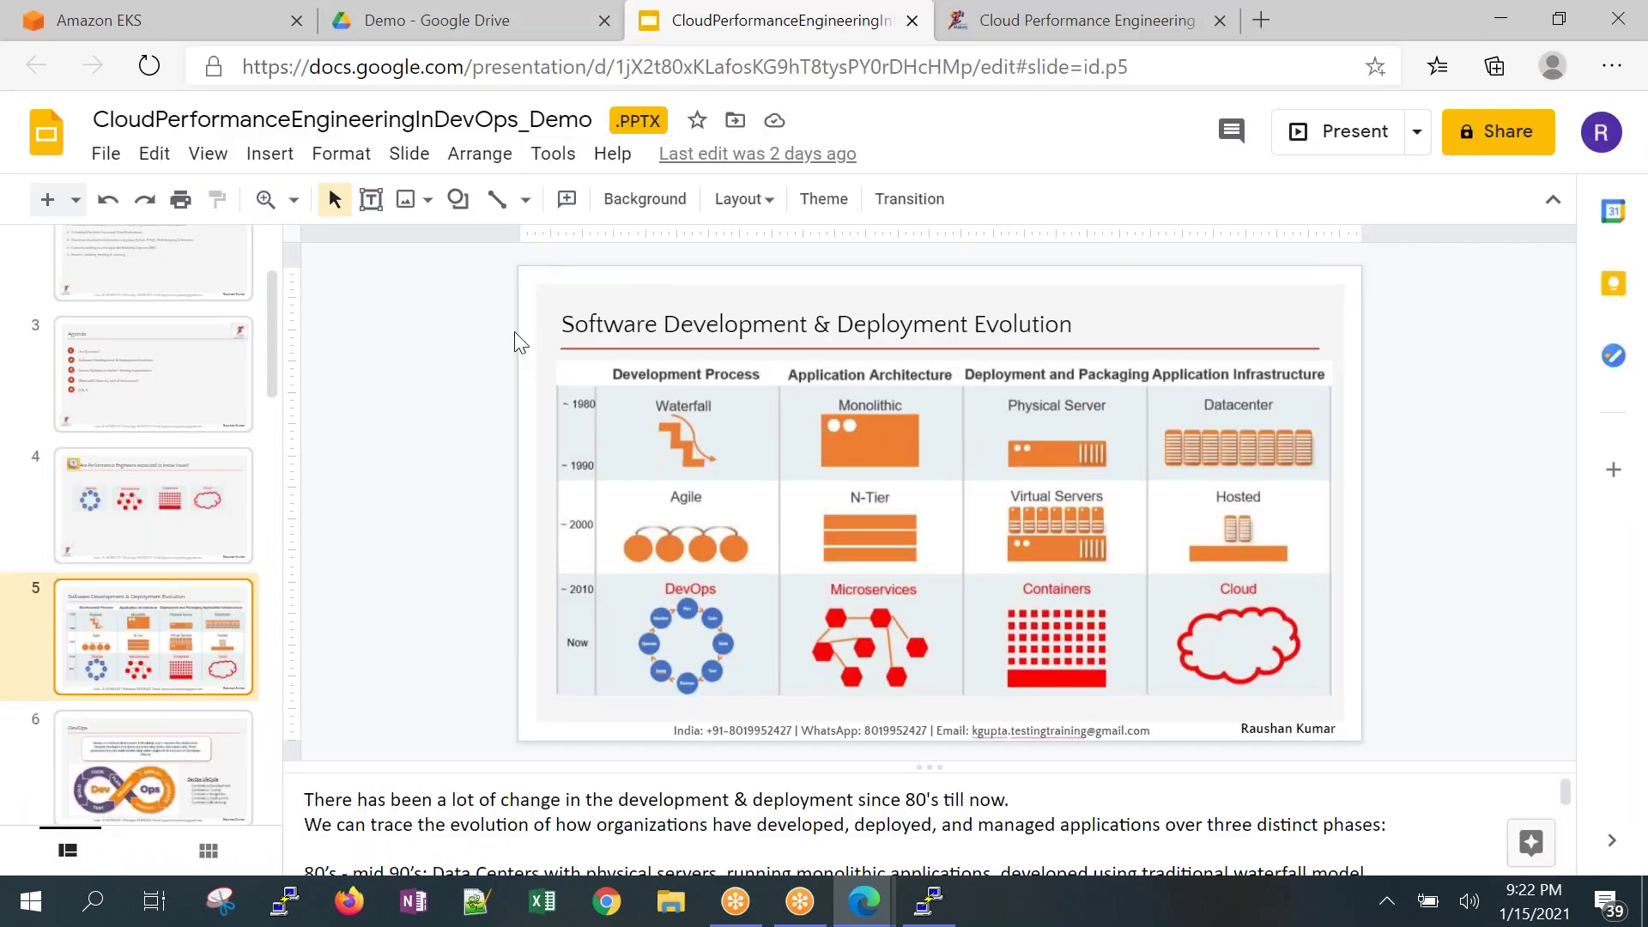
click(160, 21)
click(152, 119)
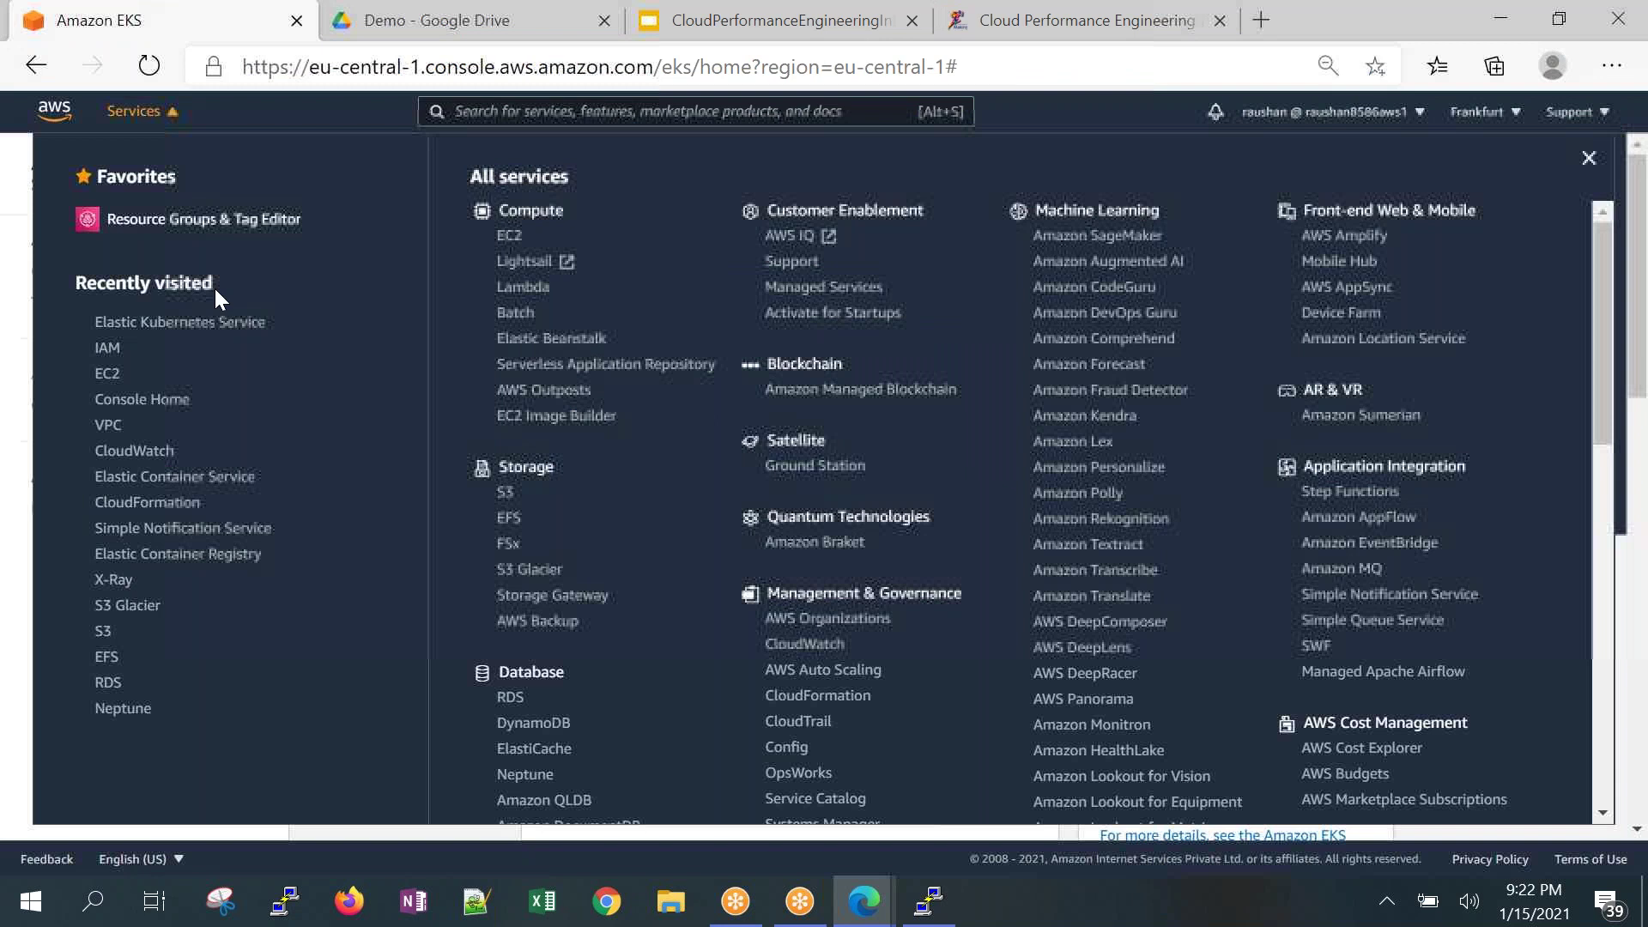
click(108, 372)
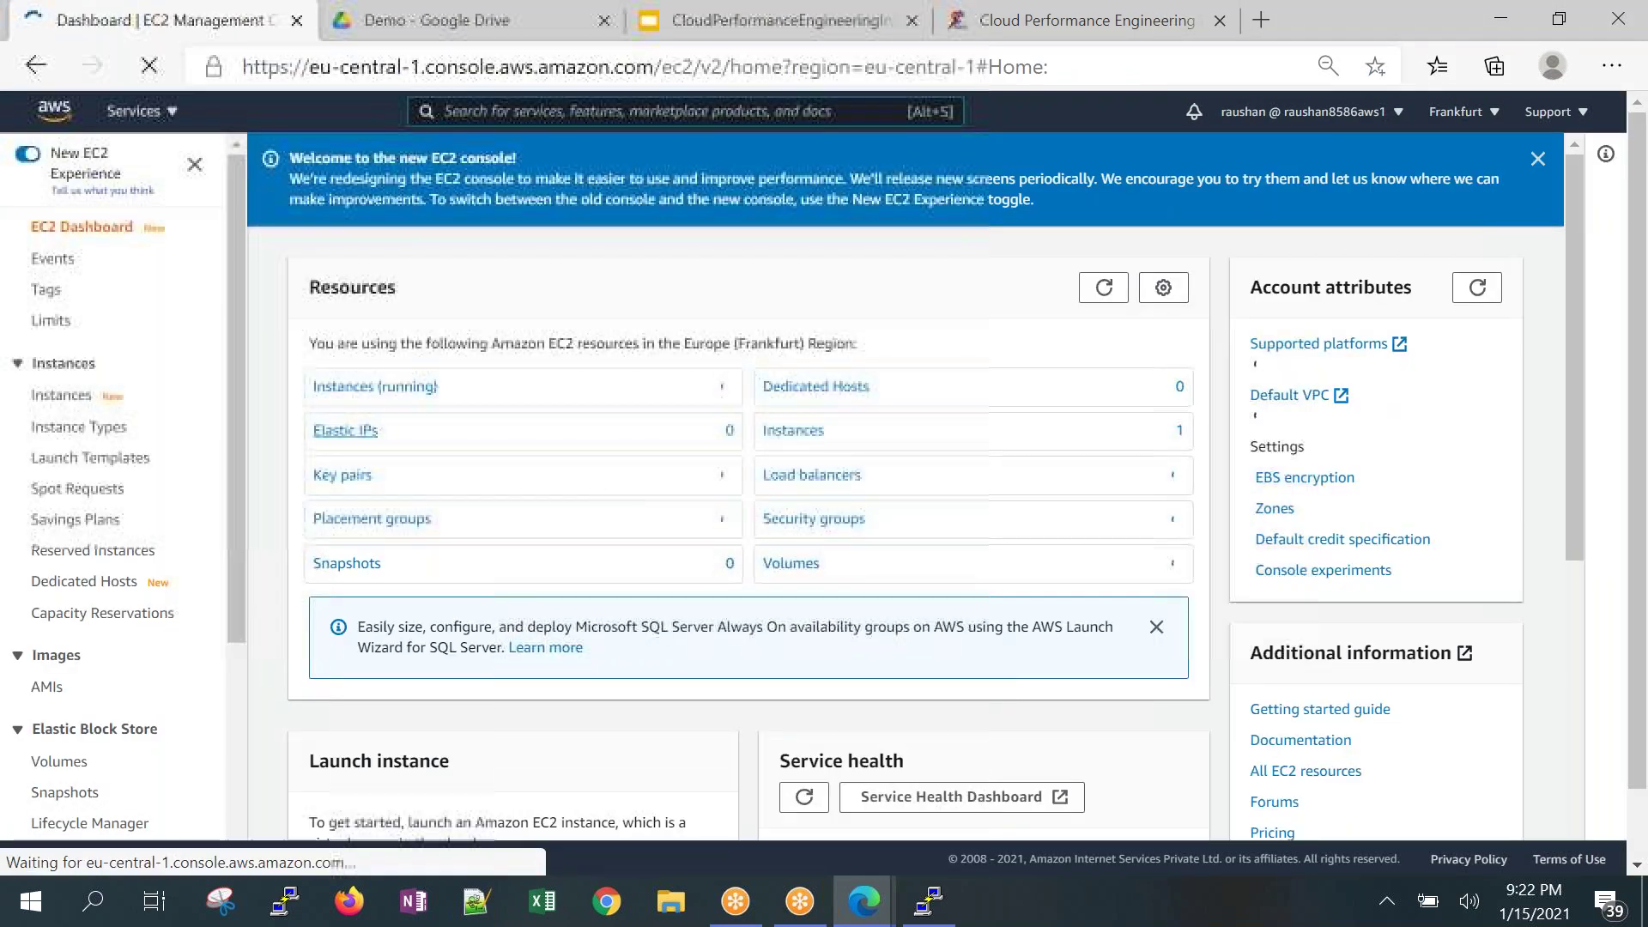
click(378, 387)
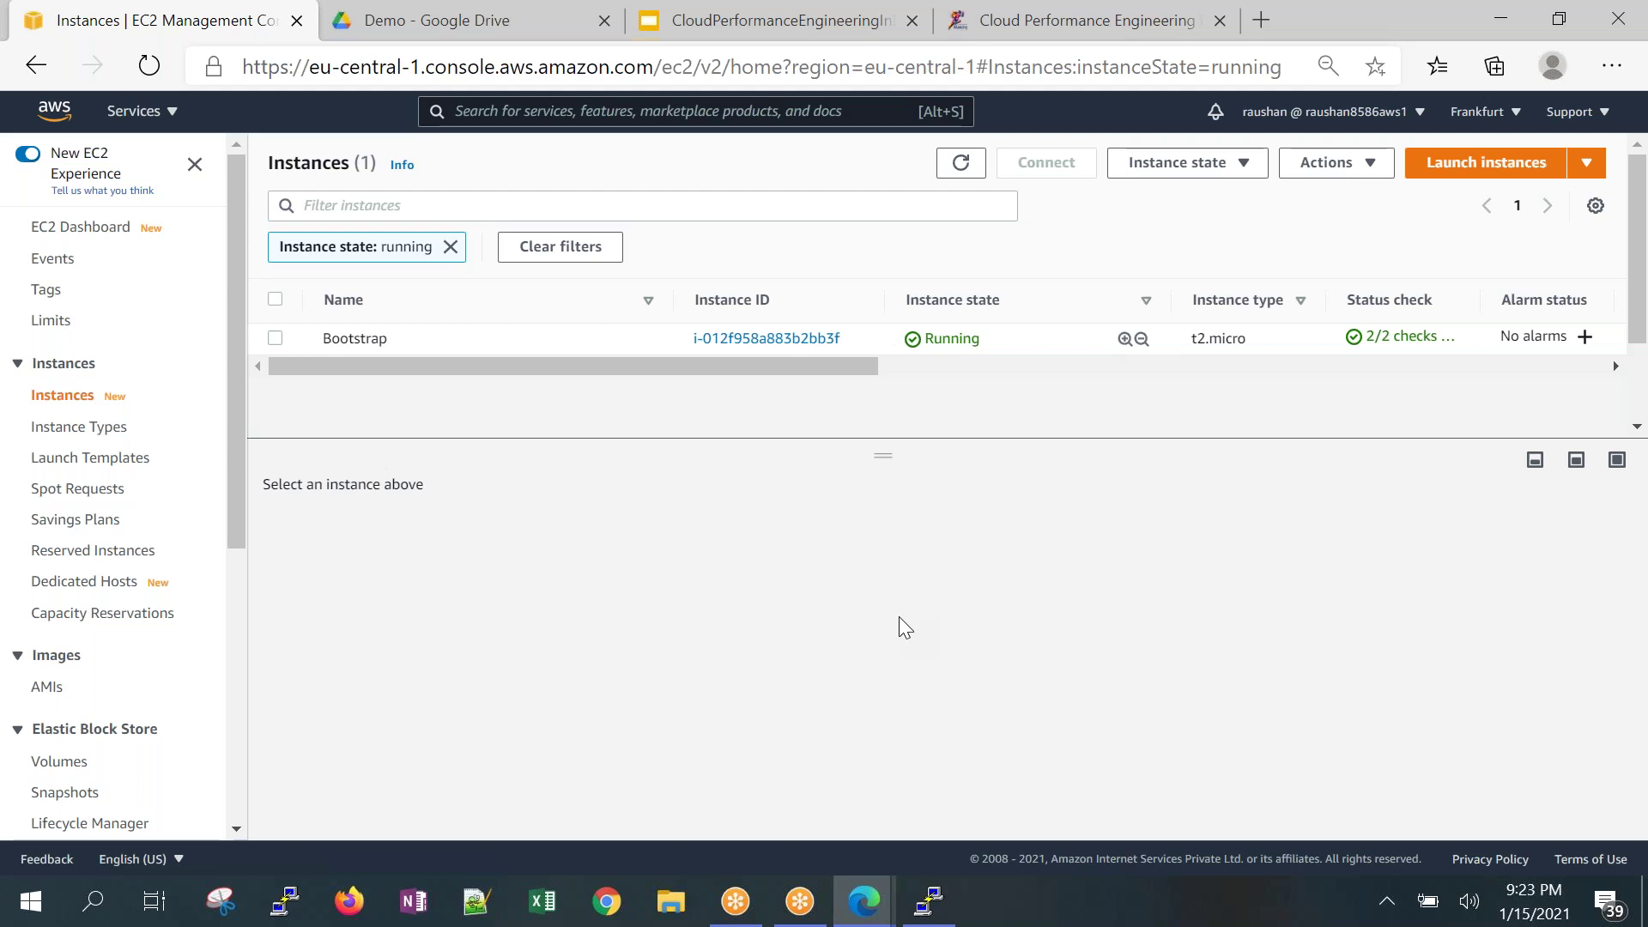
Return to the course page and highlight the syllabus topics from Automated Feedbacks through Introduction to AWS Services for CI/CD pipeline.
click(1085, 25)
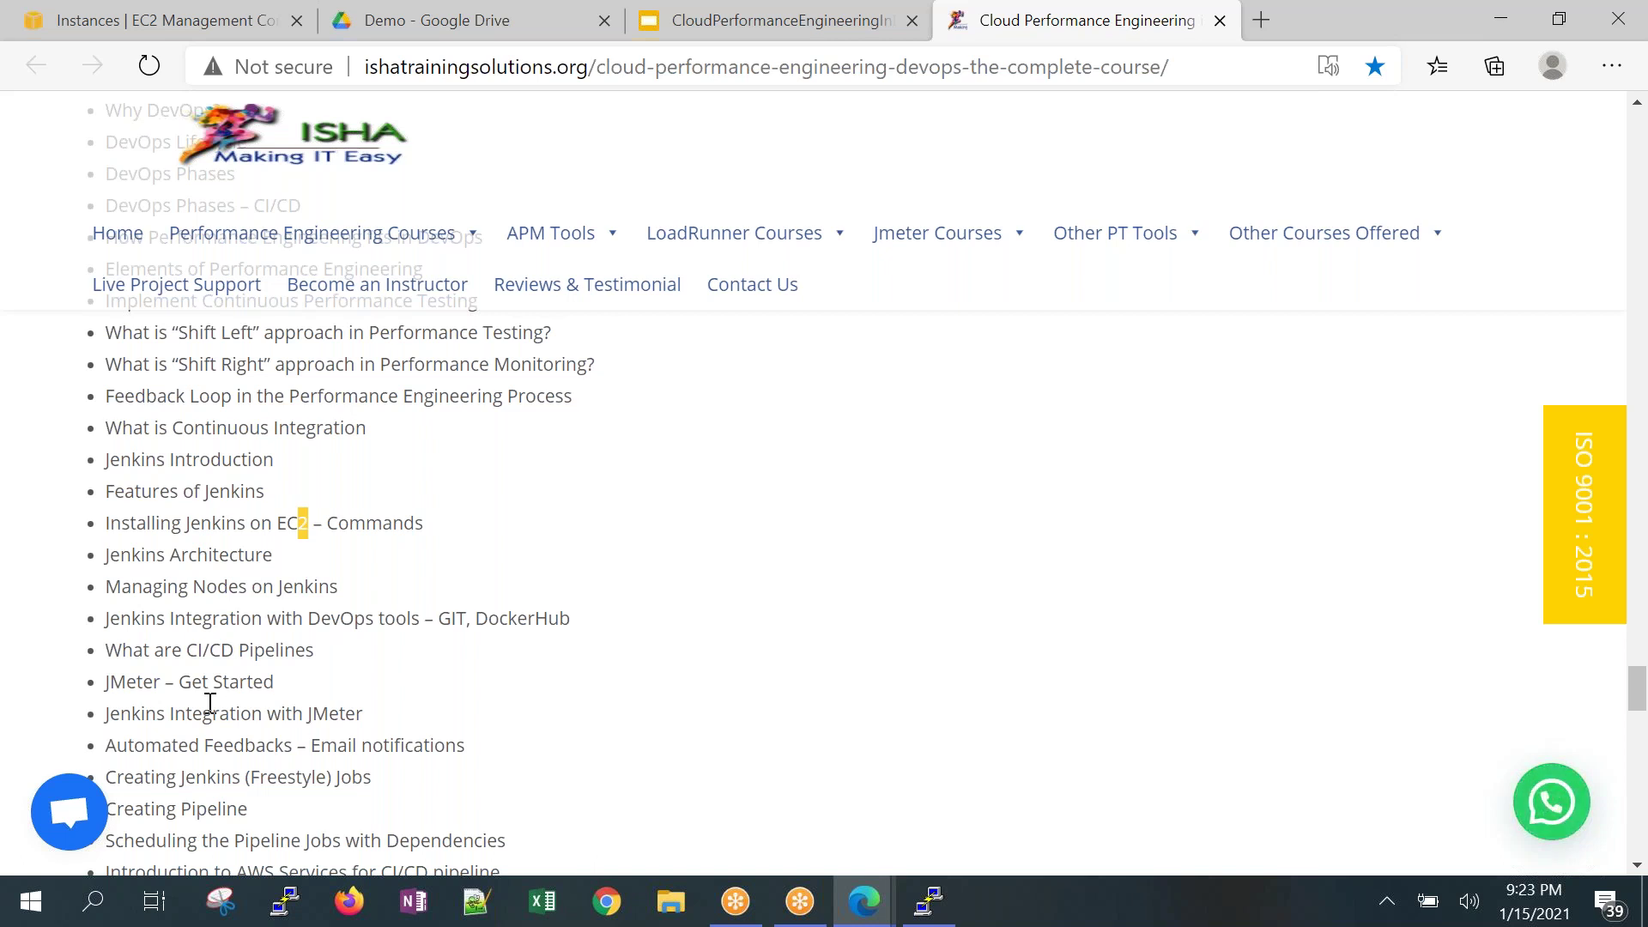
scroll(282, 741, down, 1)
drag(111, 629, 463, 623)
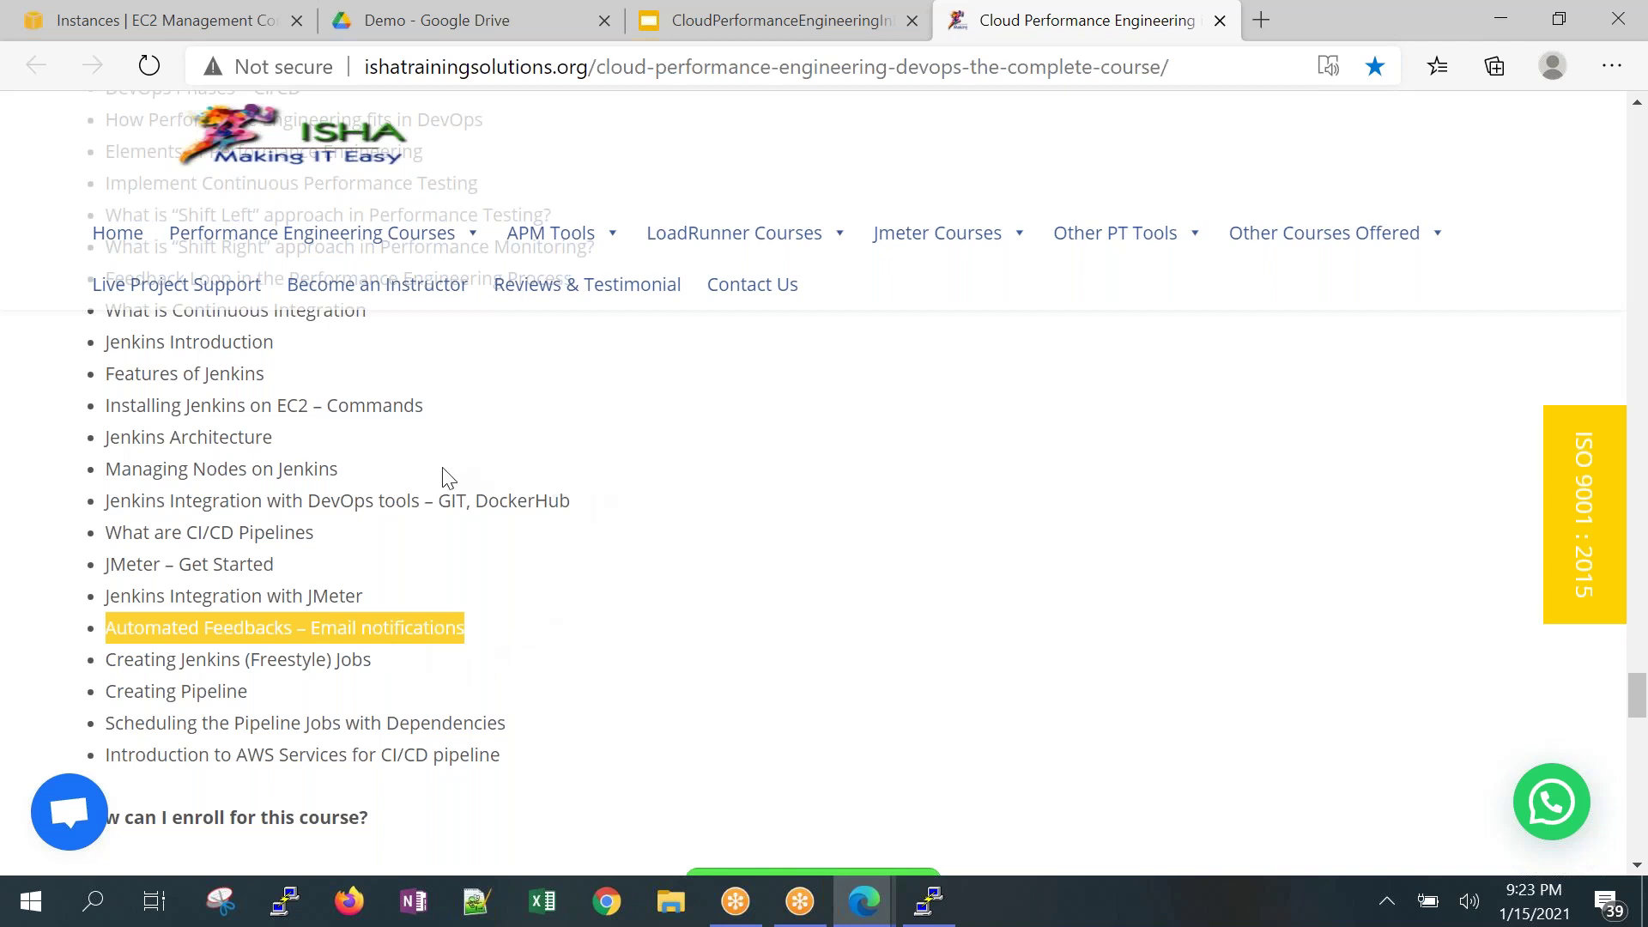
drag(107, 659, 361, 666)
drag(248, 692, 104, 691)
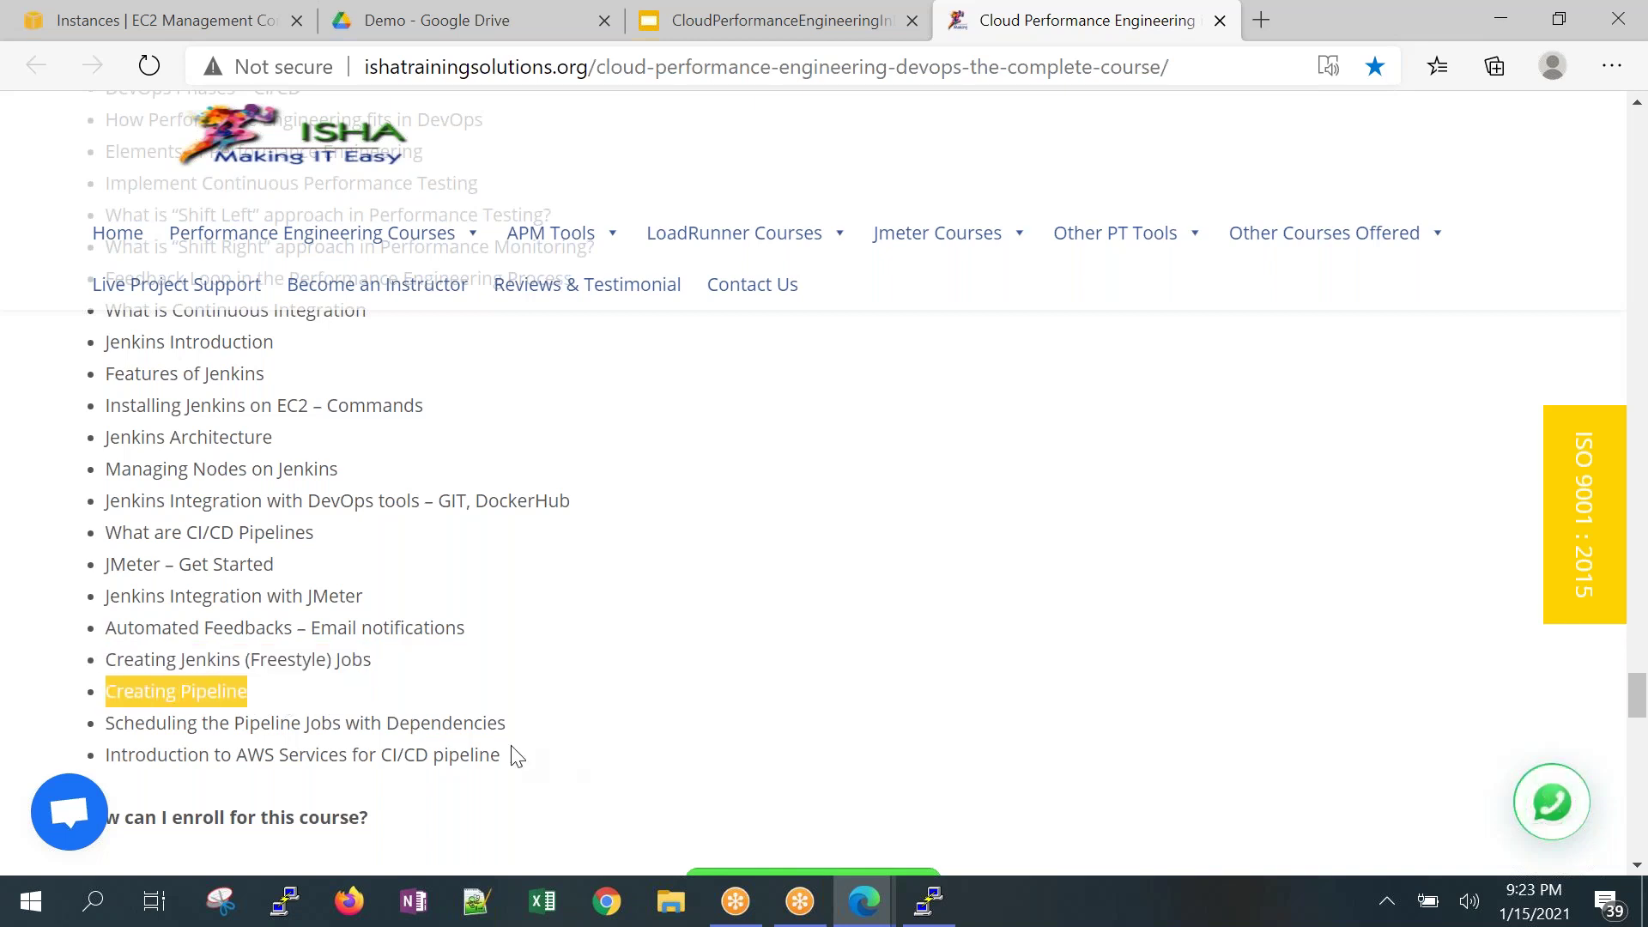
drag(508, 723, 104, 723)
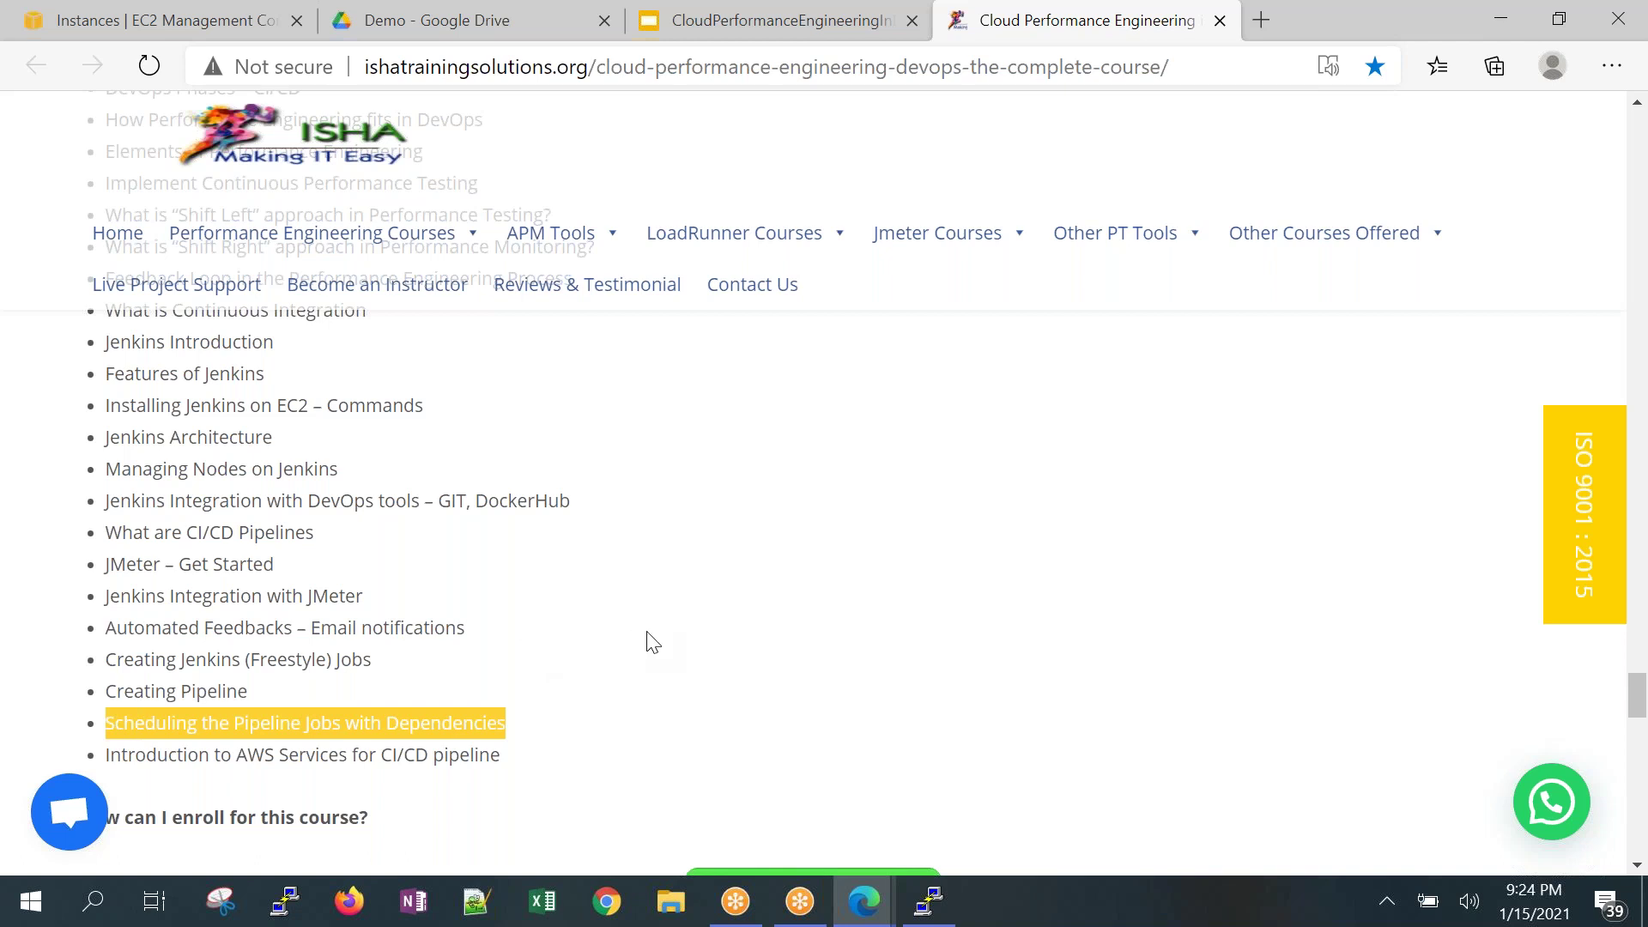
scroll(647, 644, down, 3)
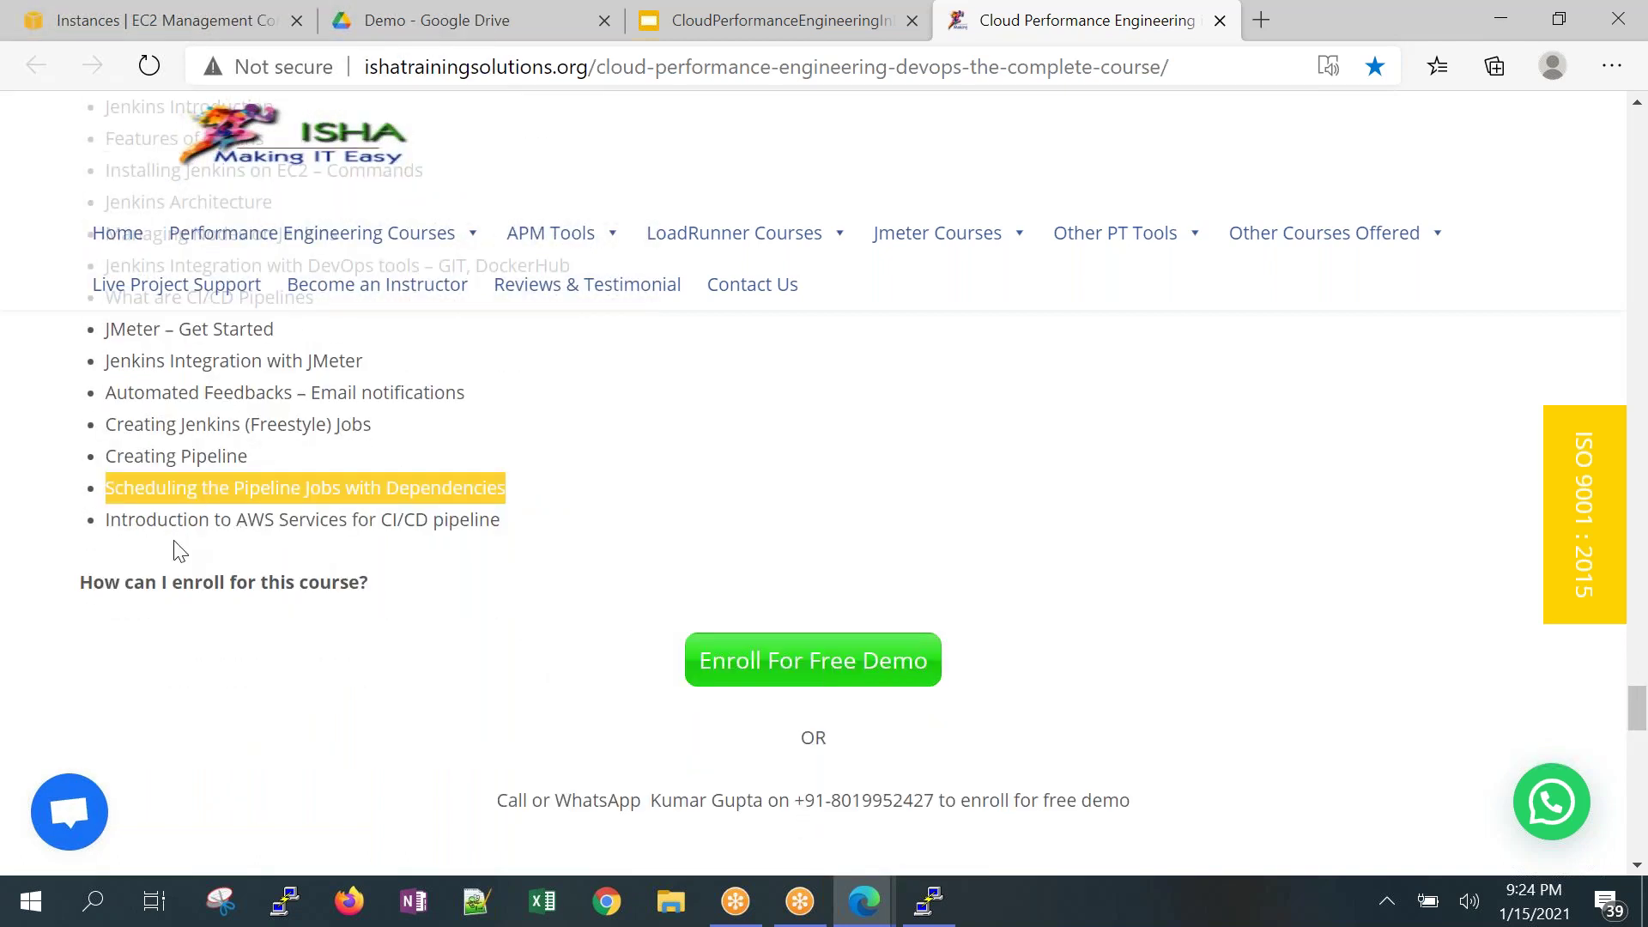
drag(111, 520, 434, 520)
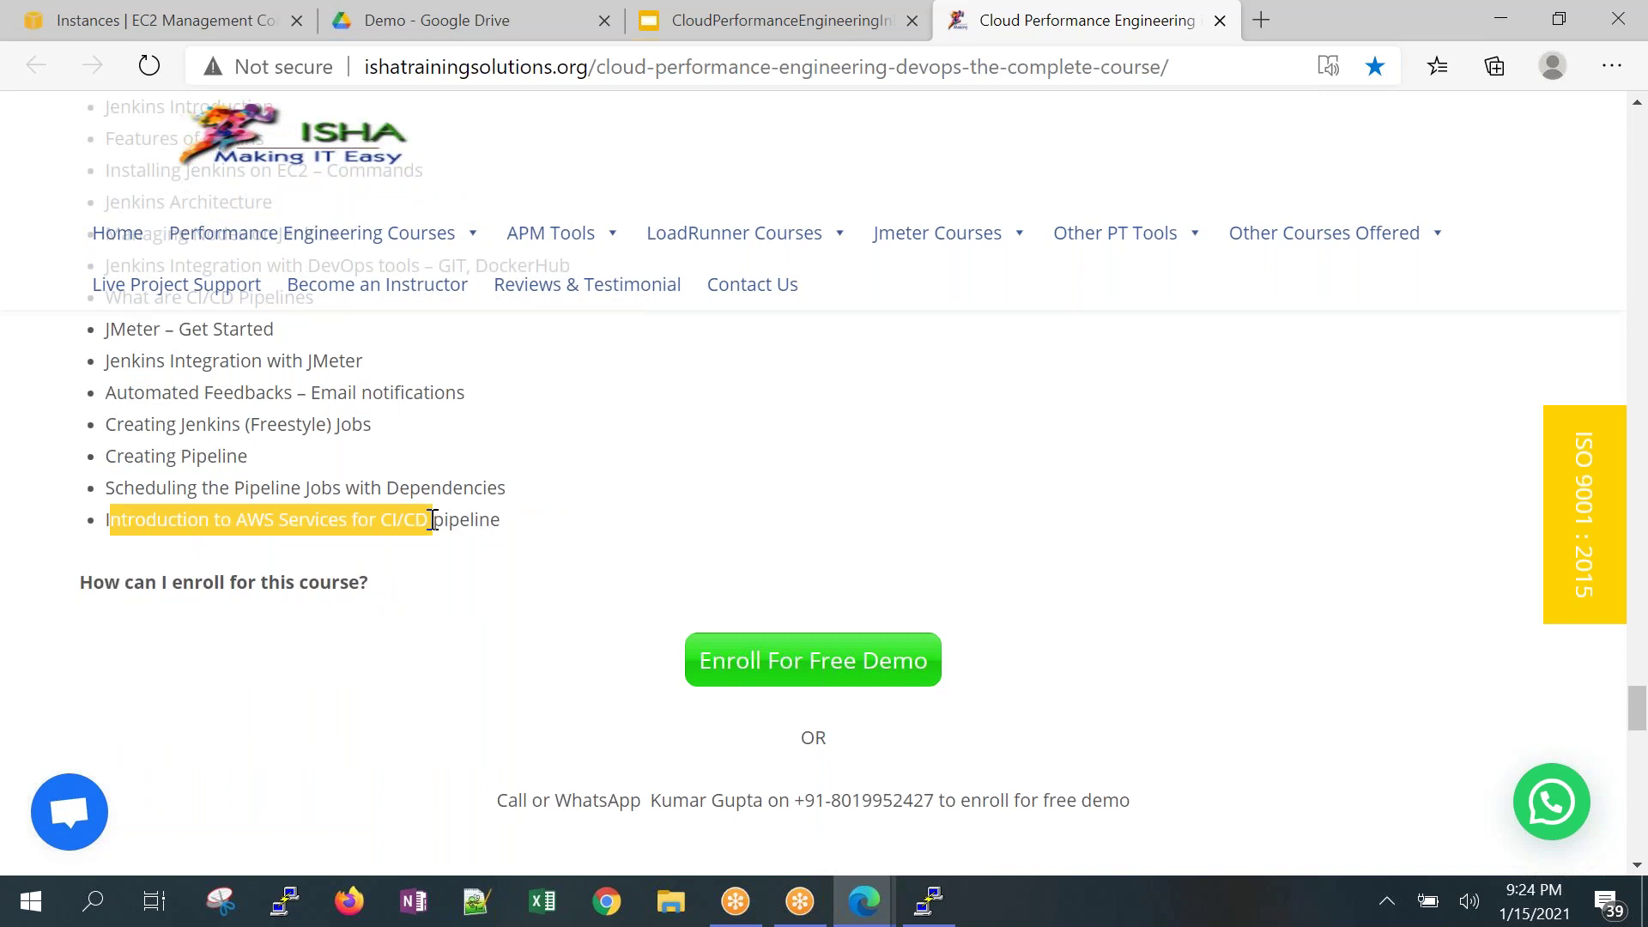
scroll(610, 592, up, 7)
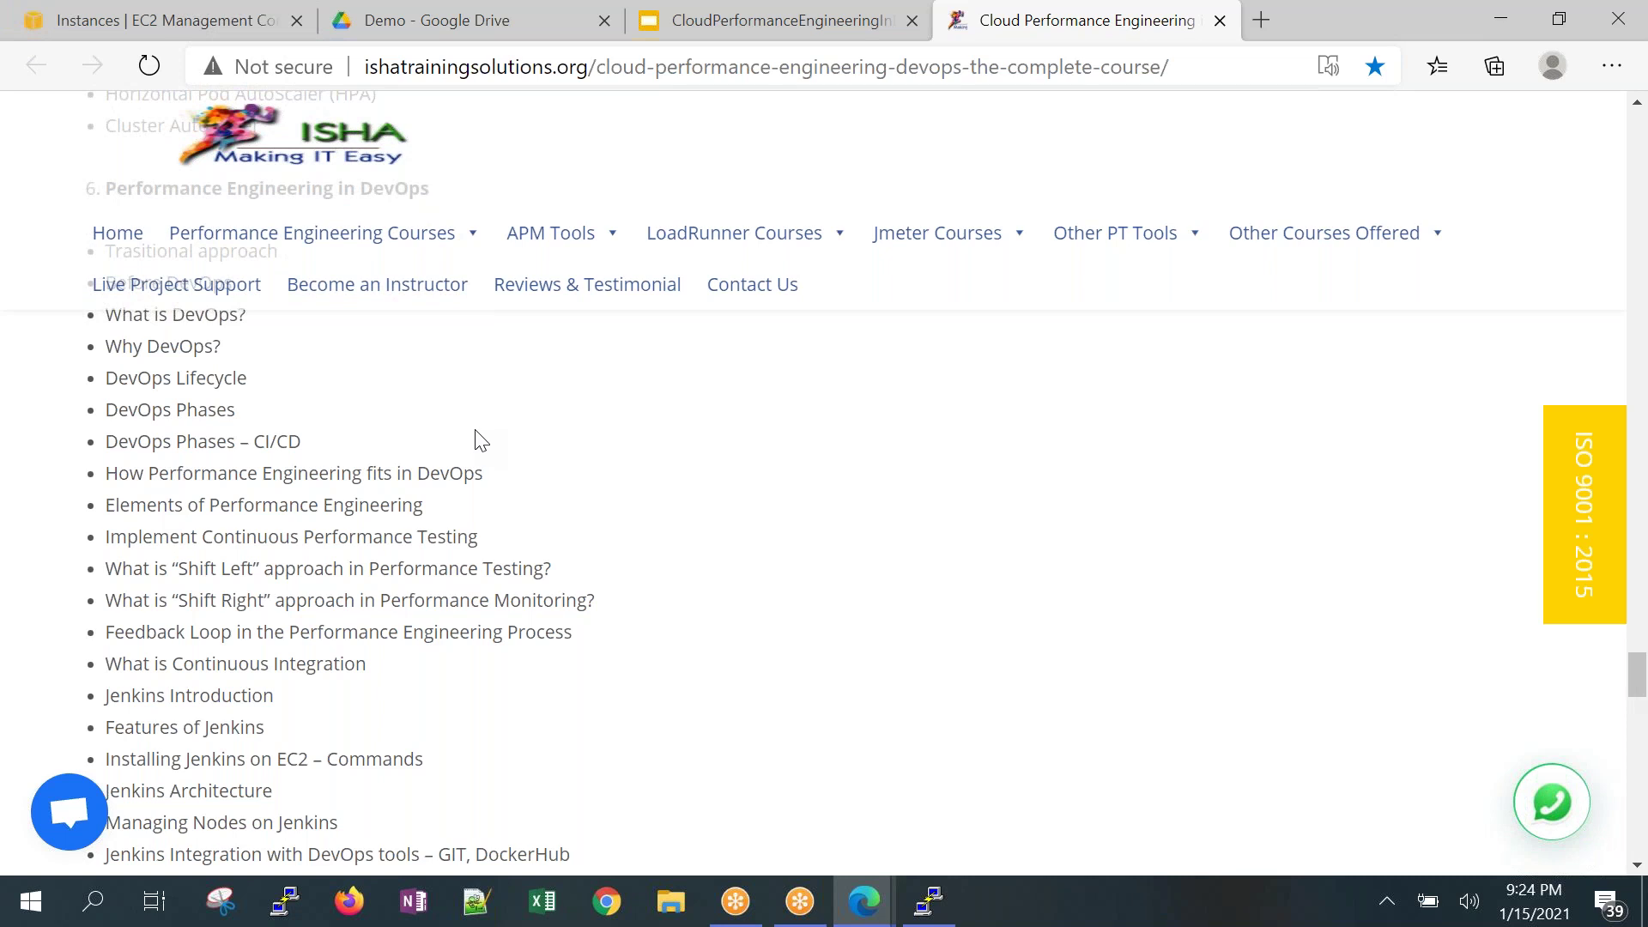
Switch to the AWS console, search the services for "code" and open CodeBuild.
click(163, 22)
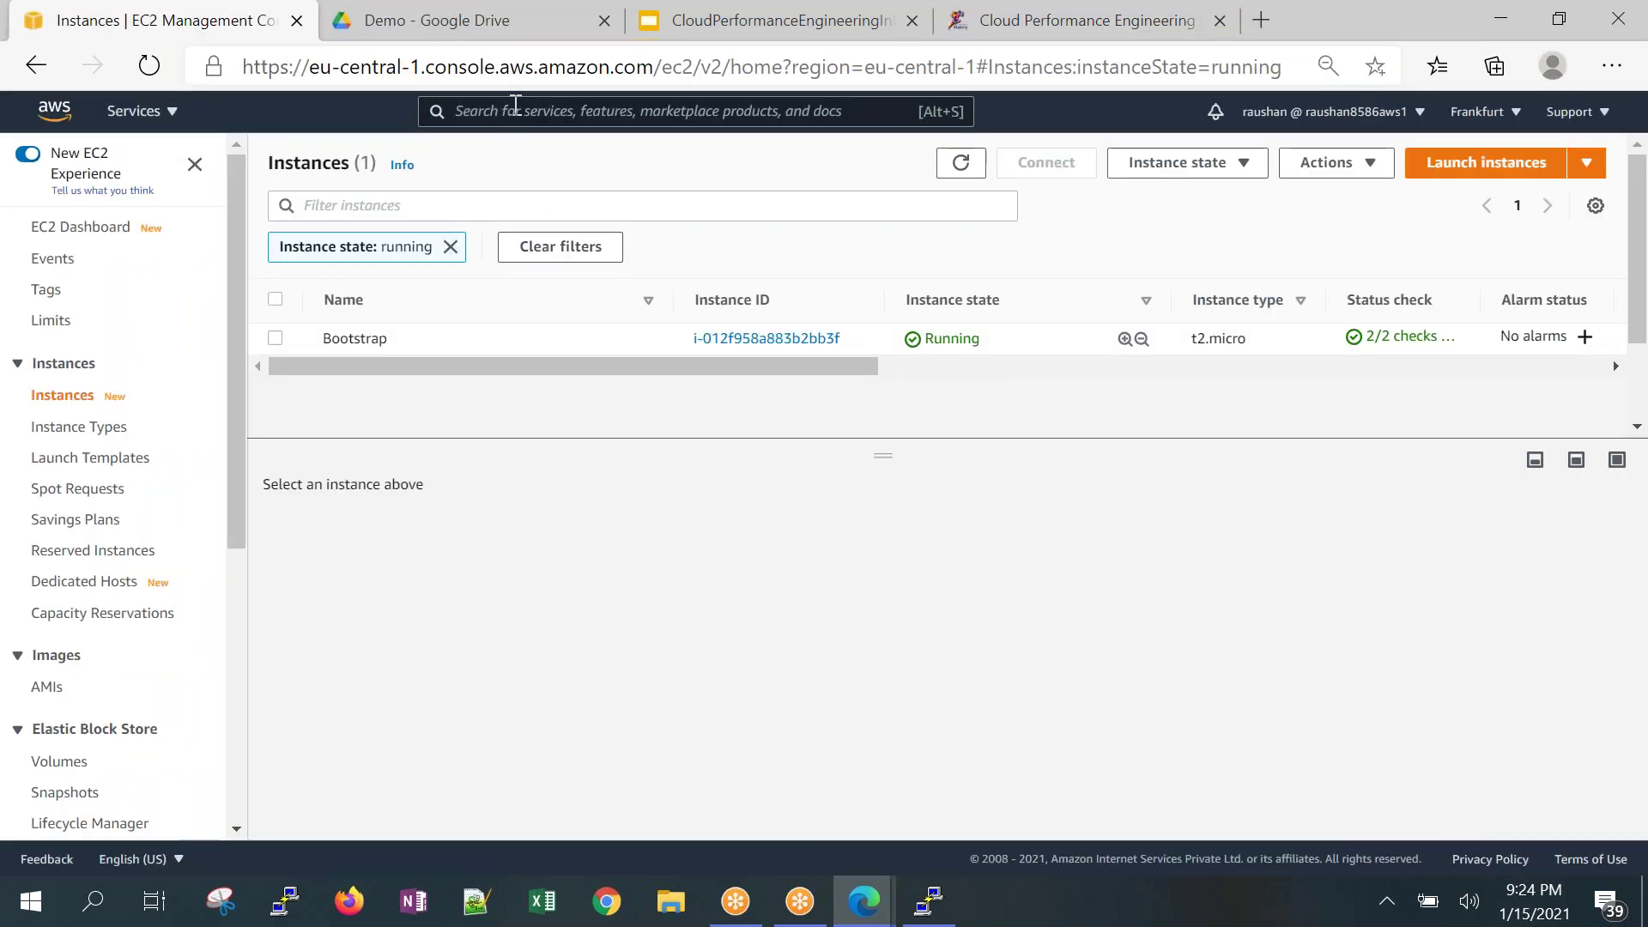
click(585, 126)
text(code)
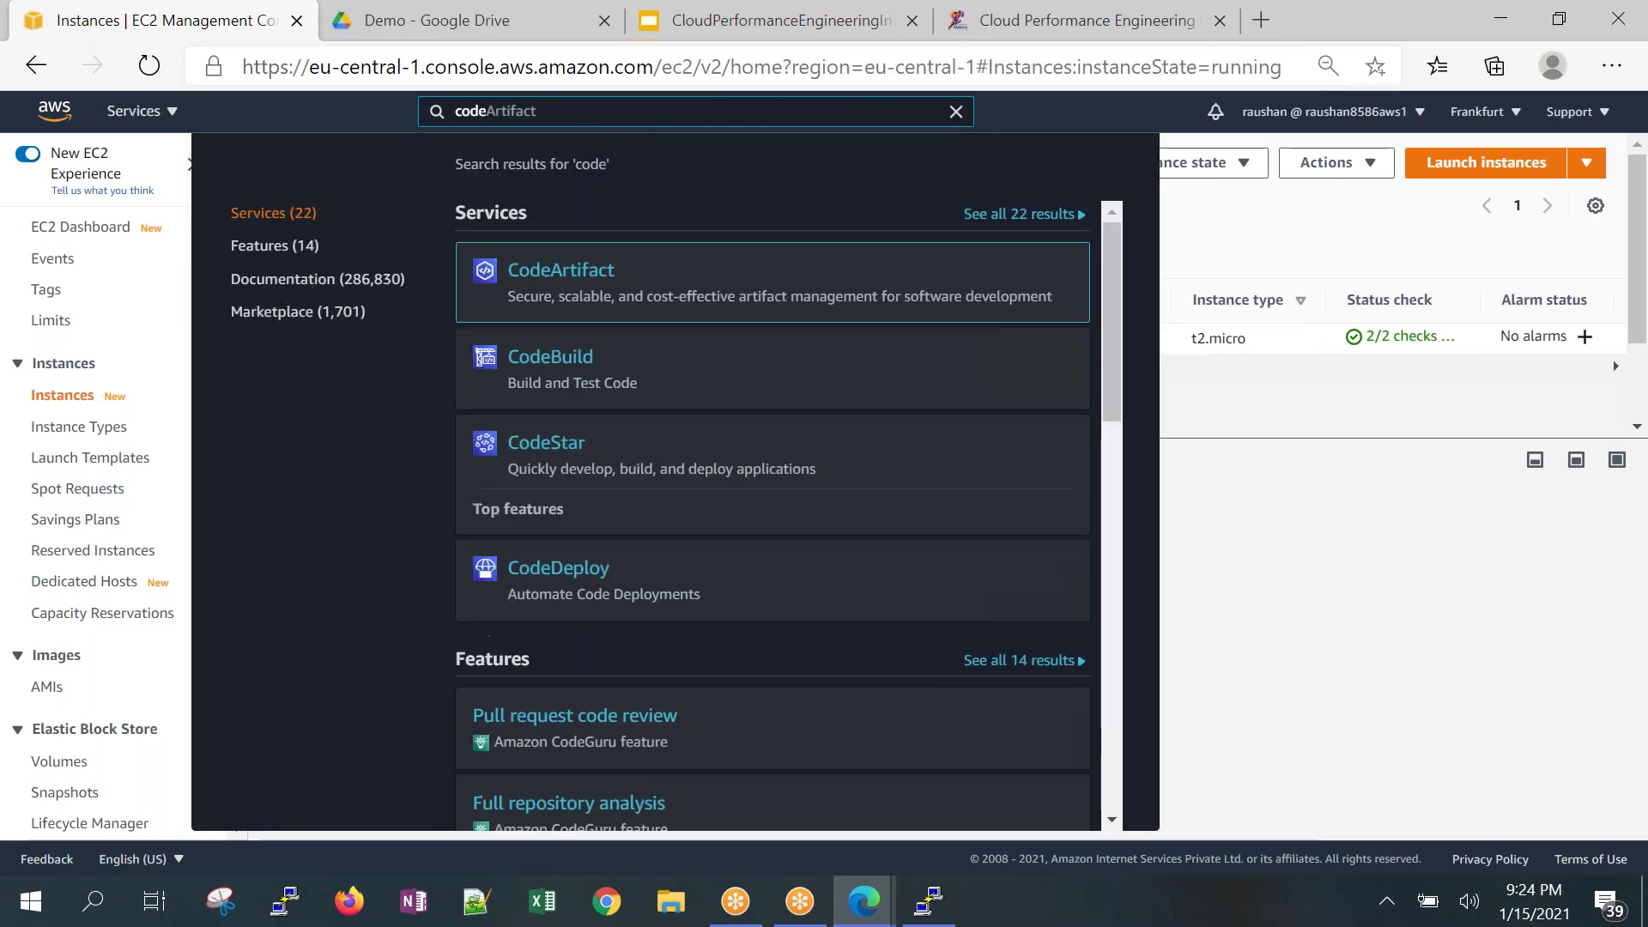
click(817, 393)
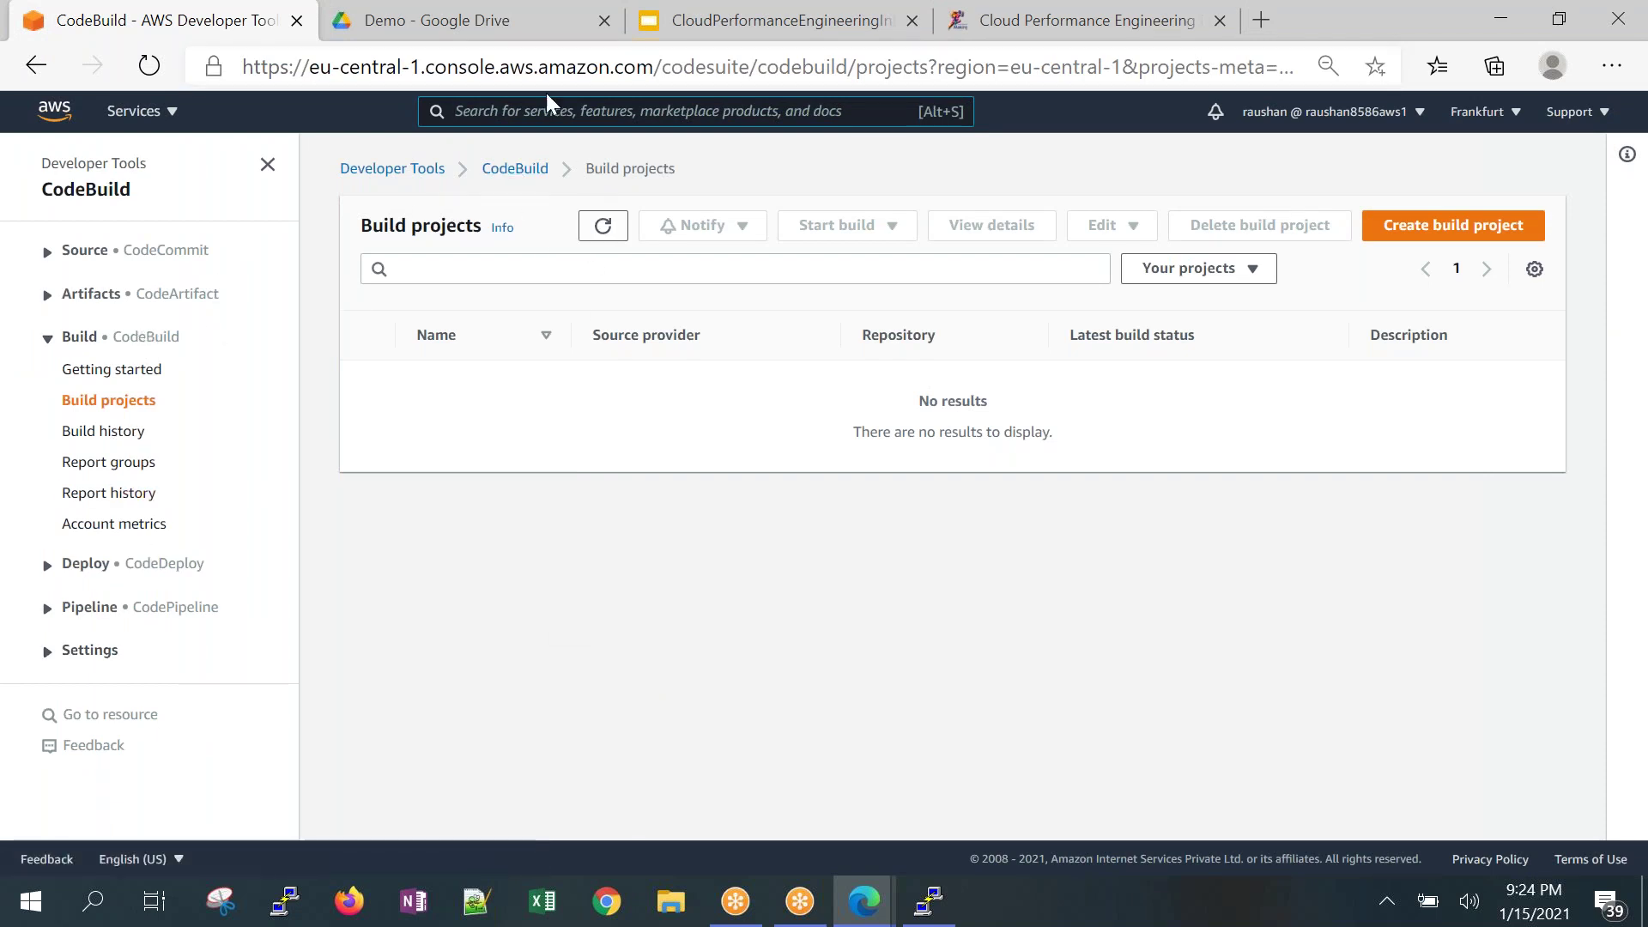
Search the AWS services for "code pi" and open CodePipeline.
text(code)
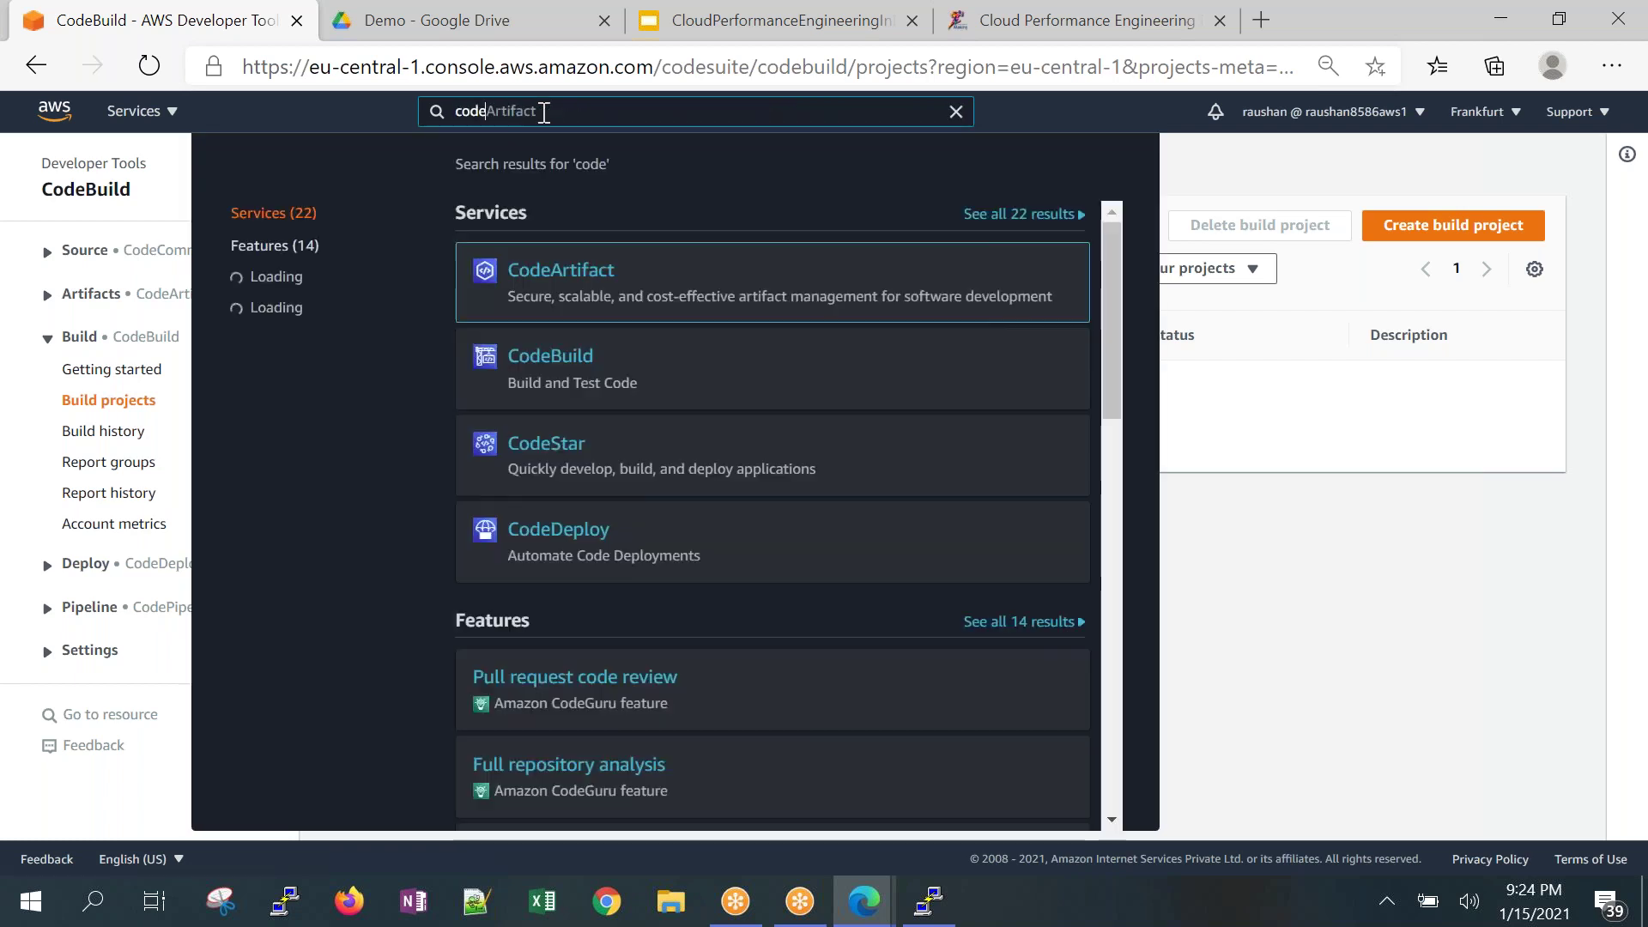
text( pi)
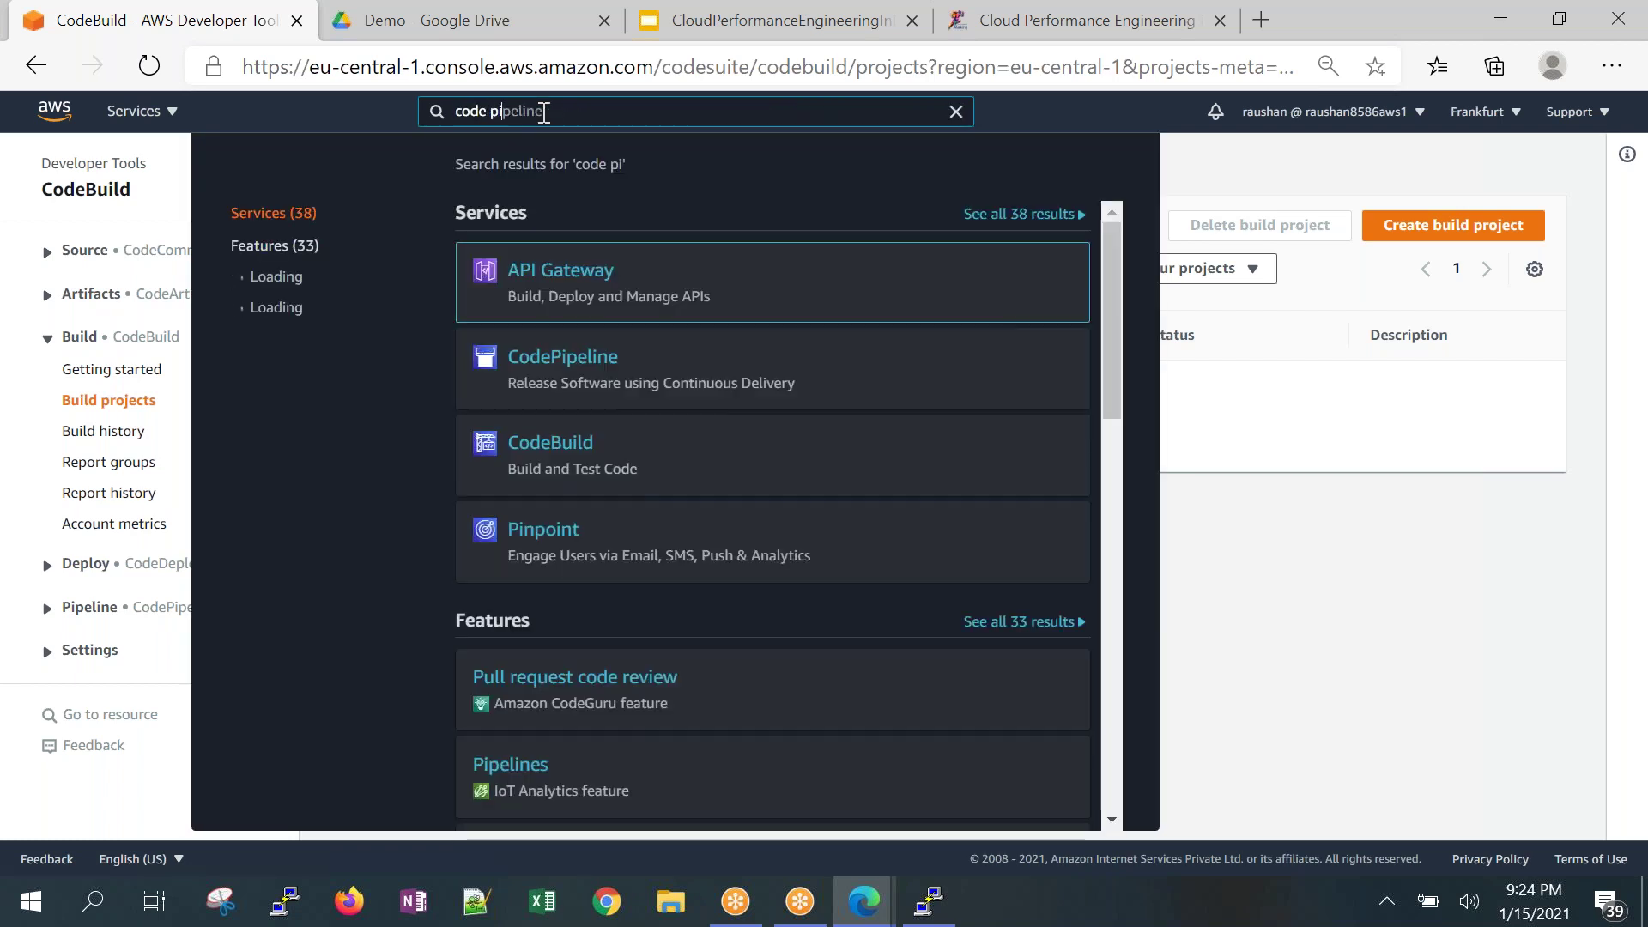
click(589, 359)
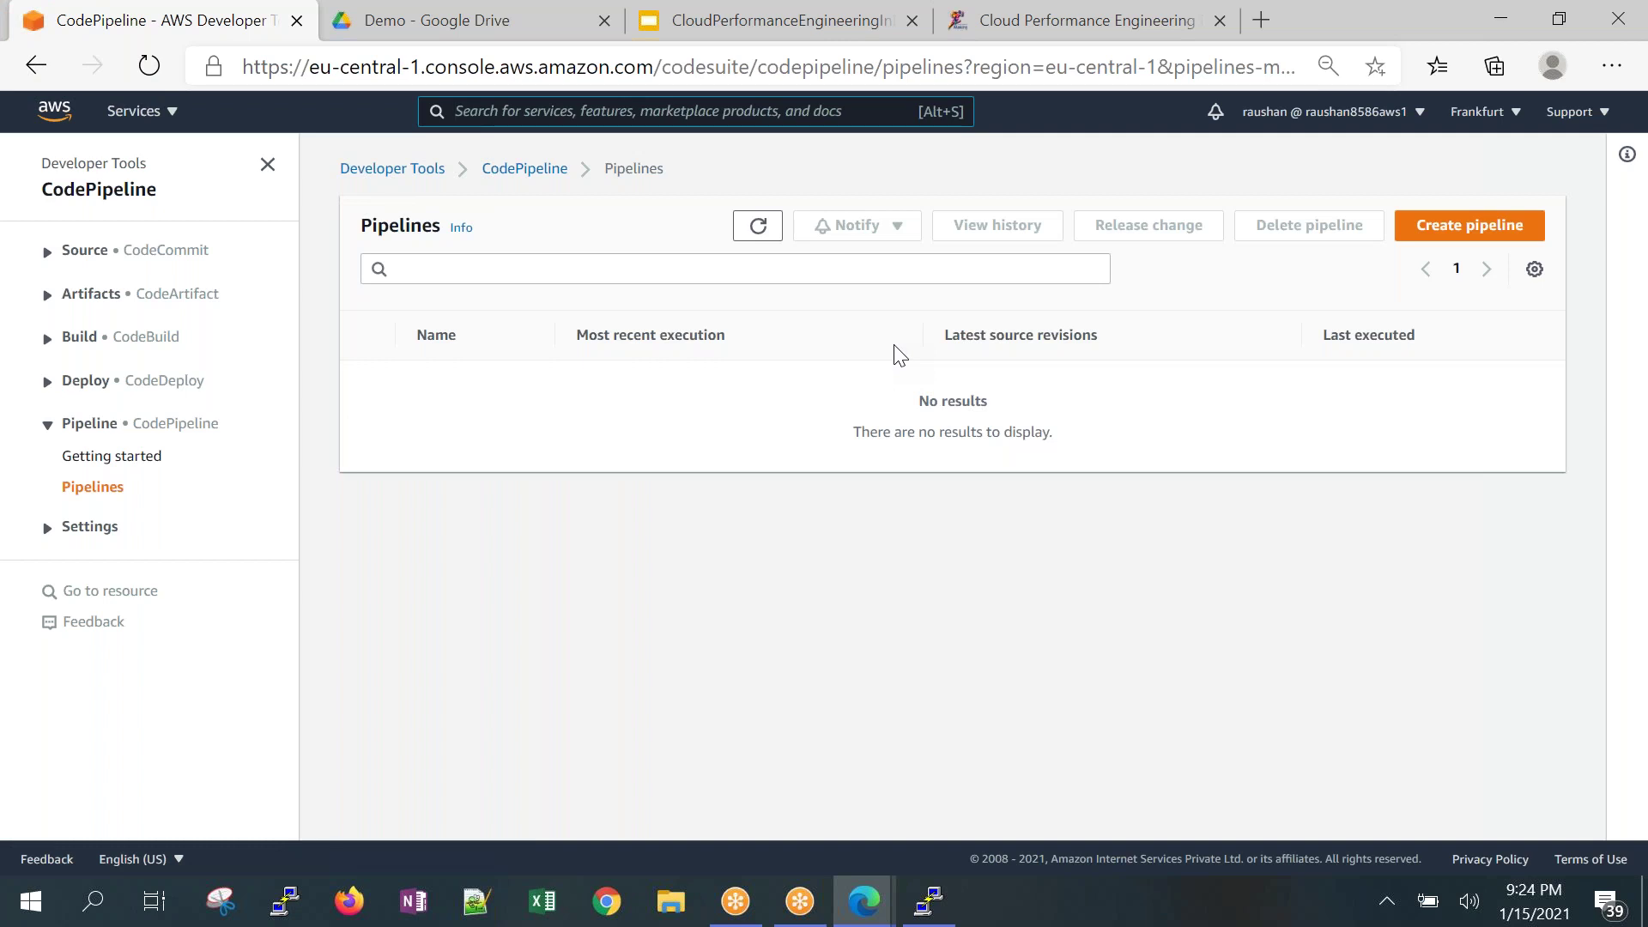
Return to the course page and review the Performance Engineering in DevOps syllabus through to the enrollment section.
click(1094, 22)
scroll(543, 634, down, 6)
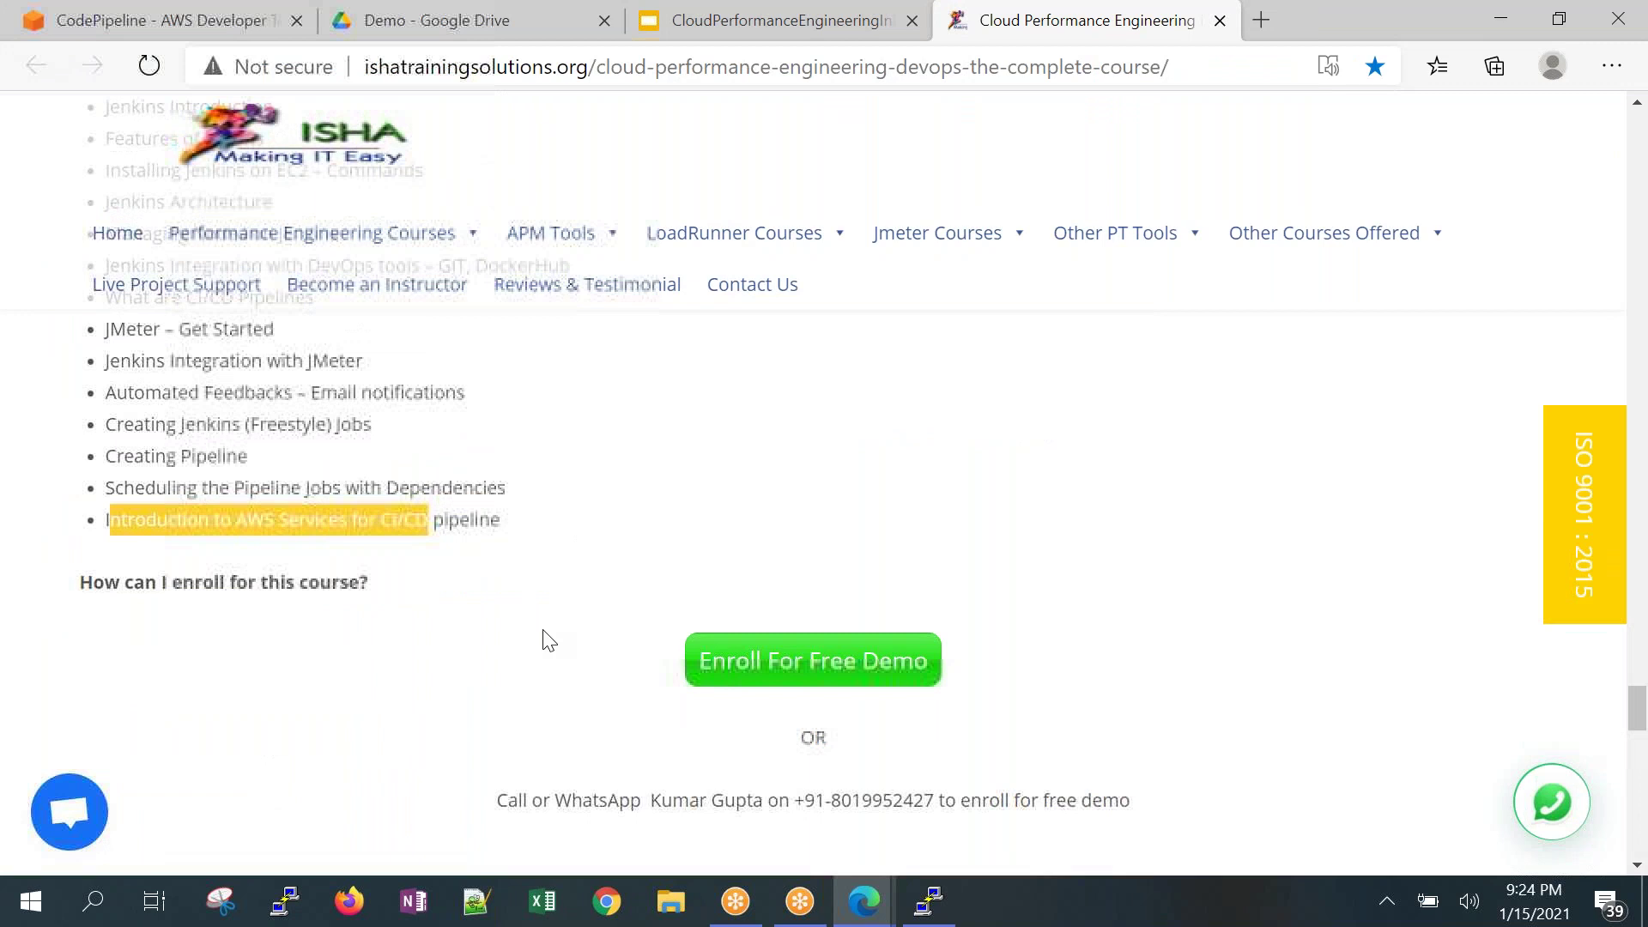
scroll(532, 695, up, 2)
scroll(505, 766, up, 3)
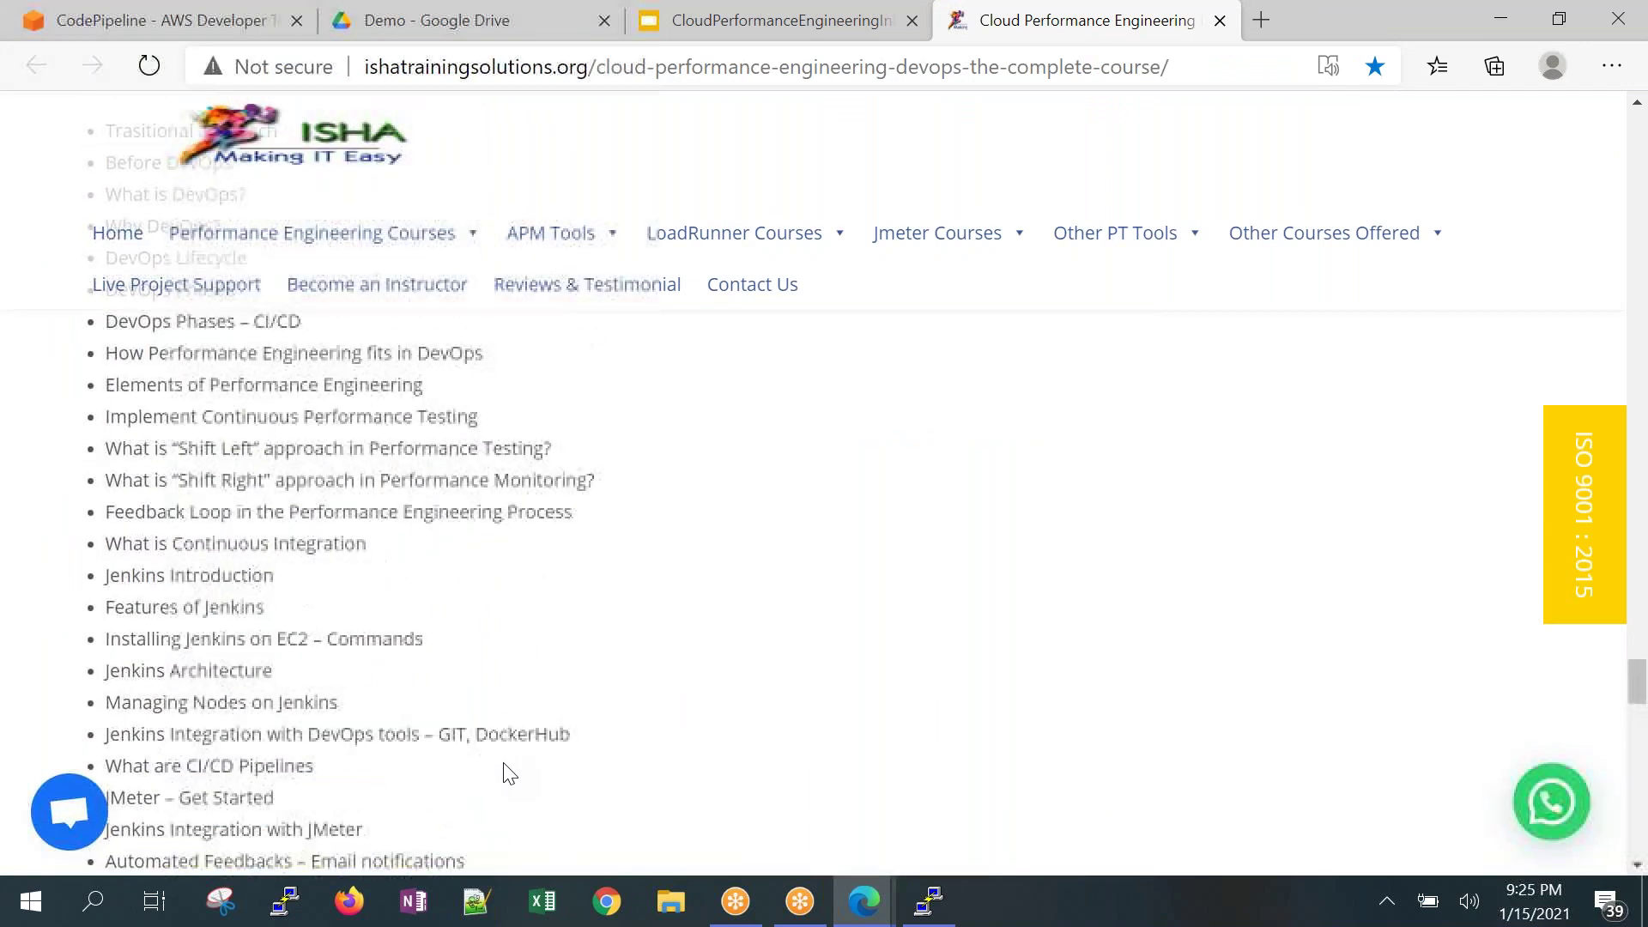
scroll(503, 762, up, 2)
scroll(344, 455, up, 1)
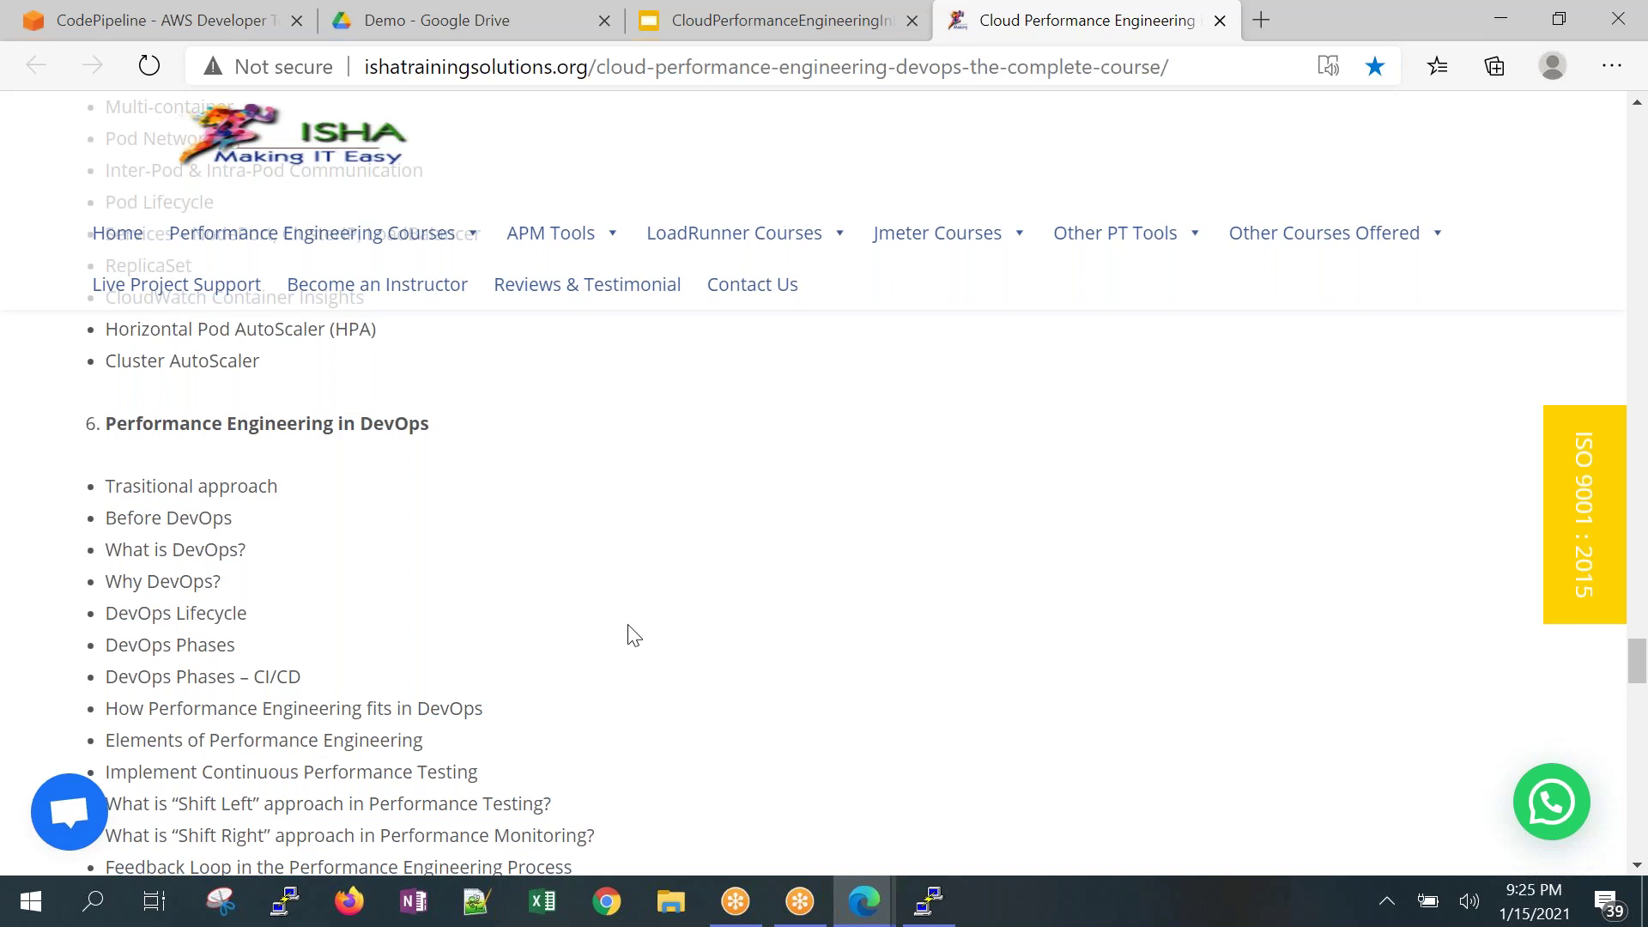
scroll(609, 612, down, 1)
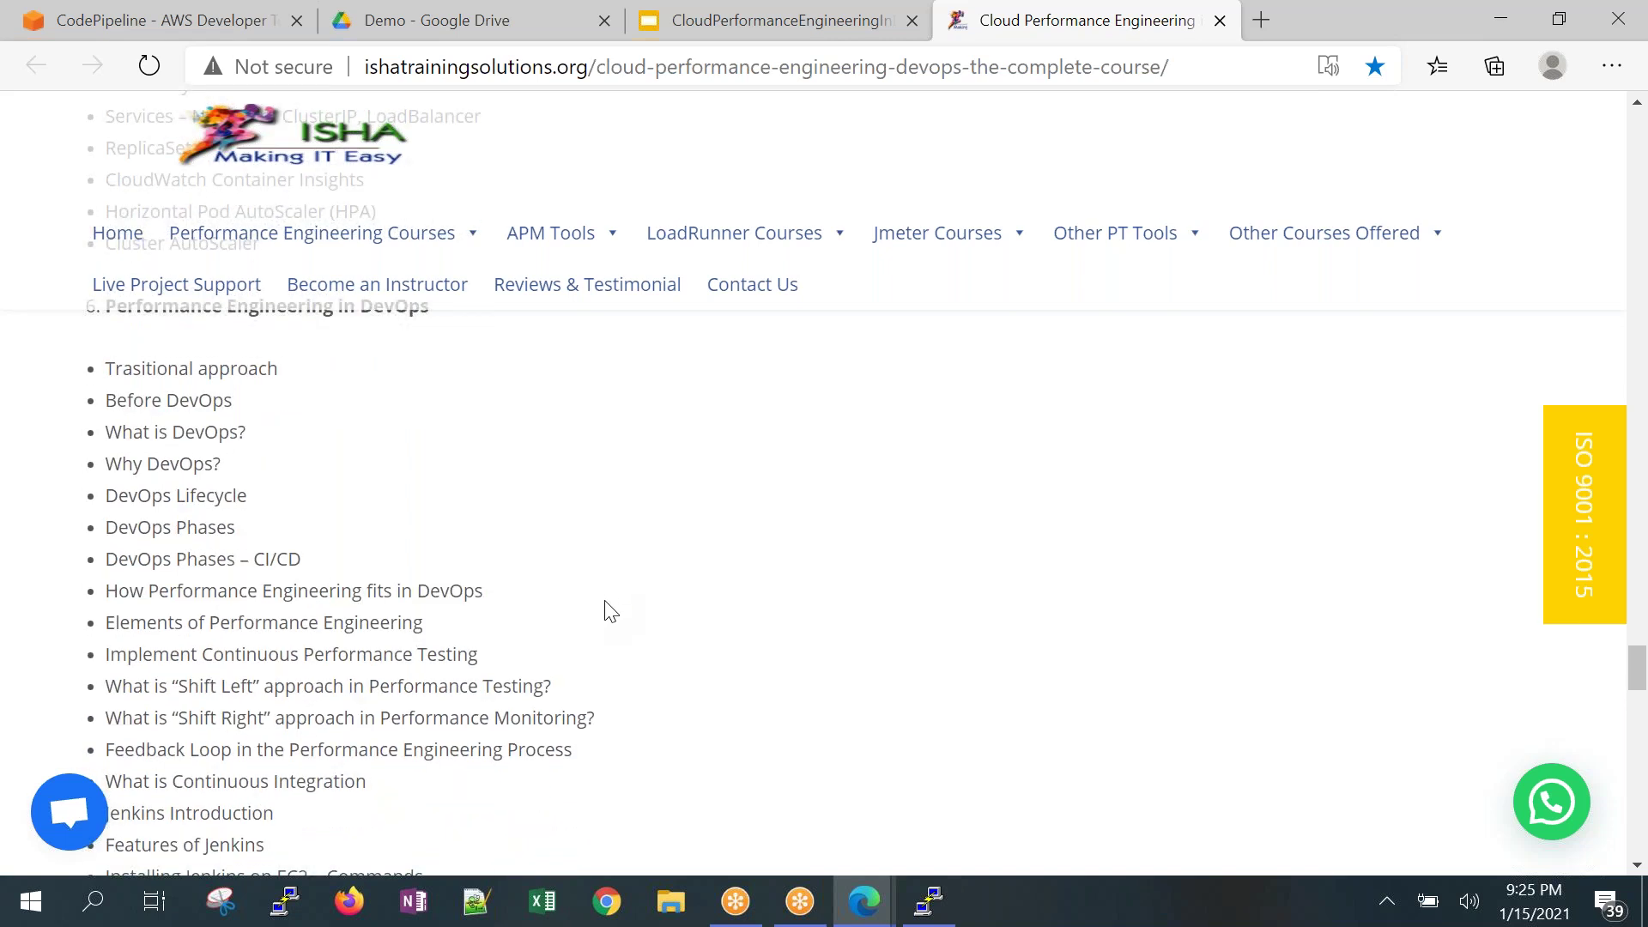
scroll(610, 611, down, 2)
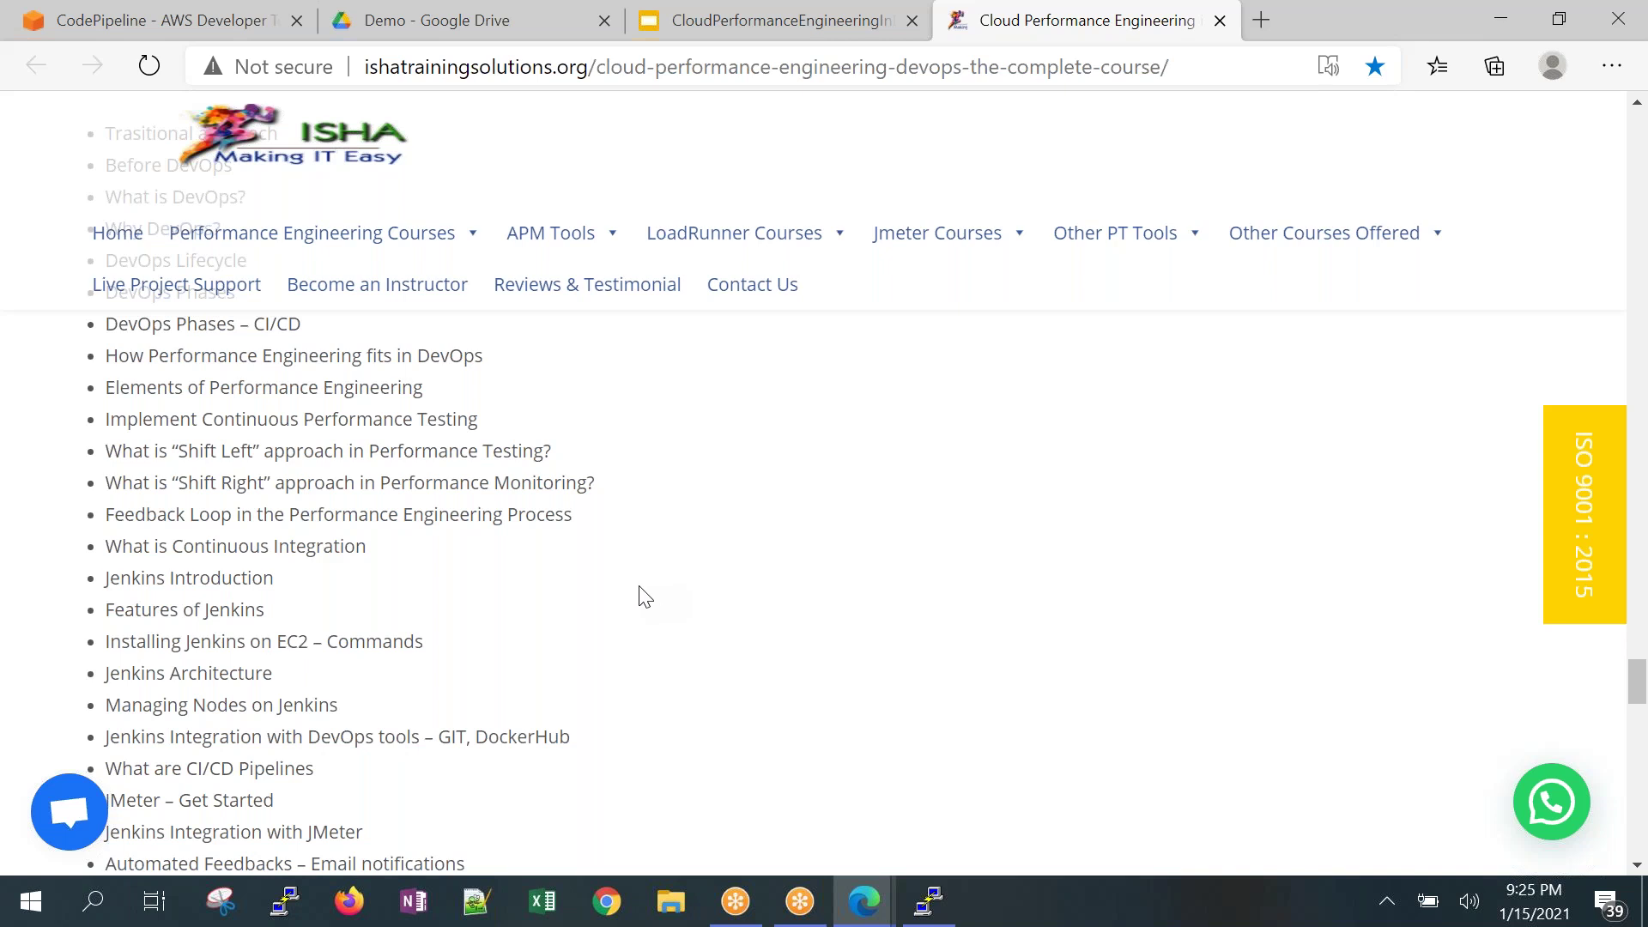
scroll(490, 562, down, 5)
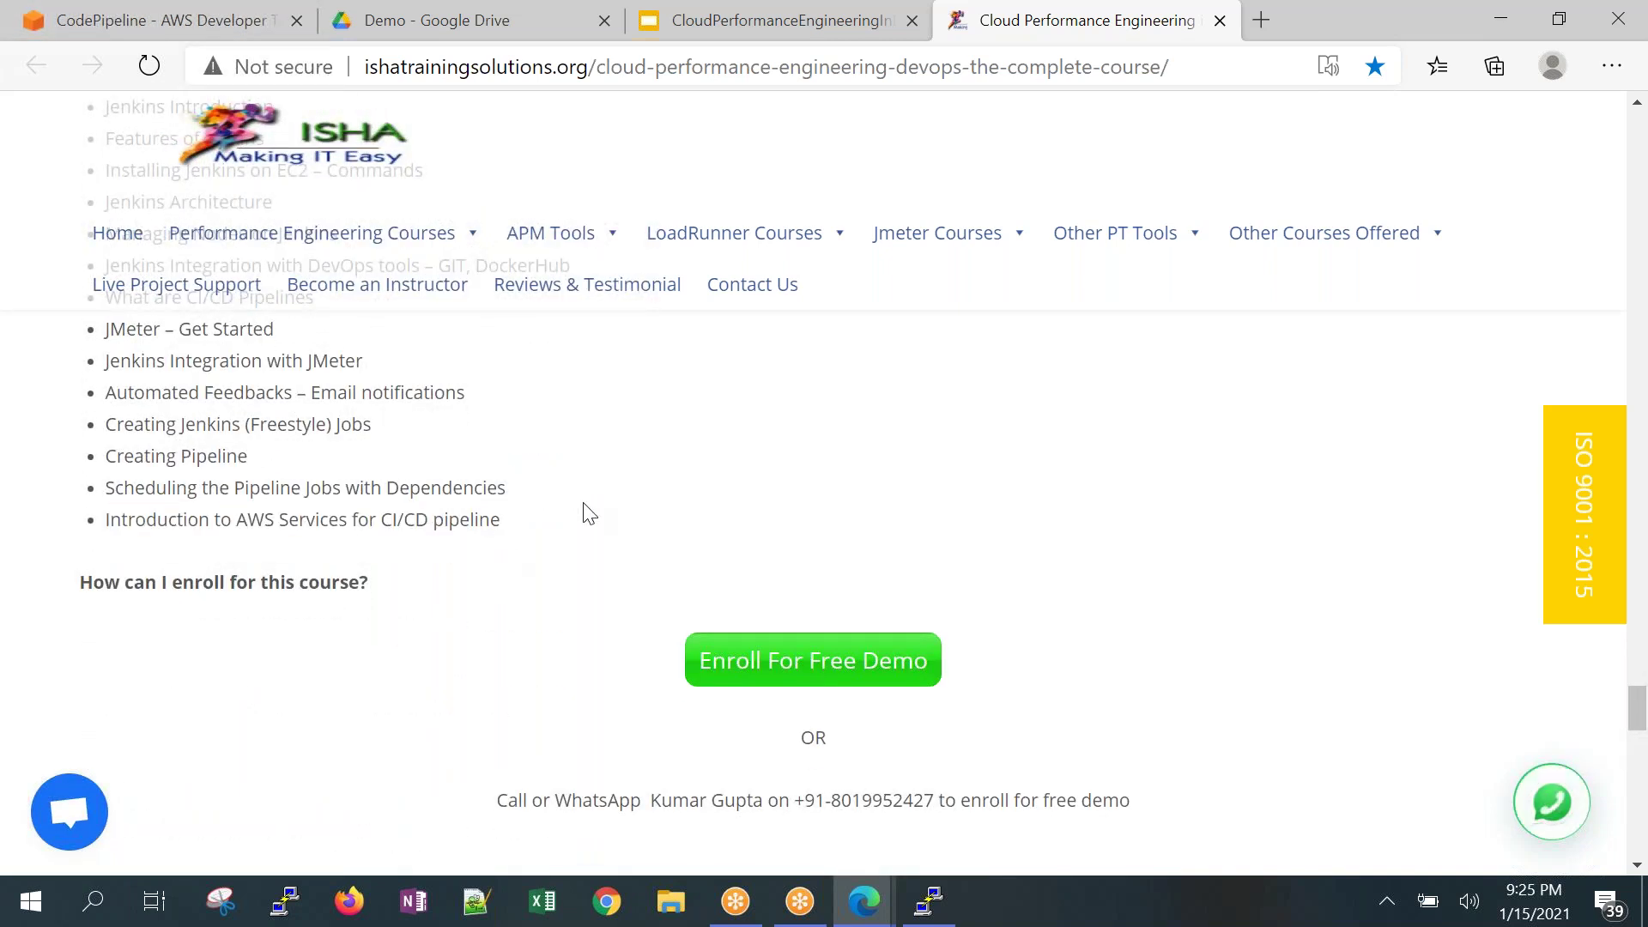
Review the course's salient features, target audience, and the Cloud Computing and Linux Command Line syllabus sections.
scroll(582, 515, up, 10)
scroll(582, 519, up, 20)
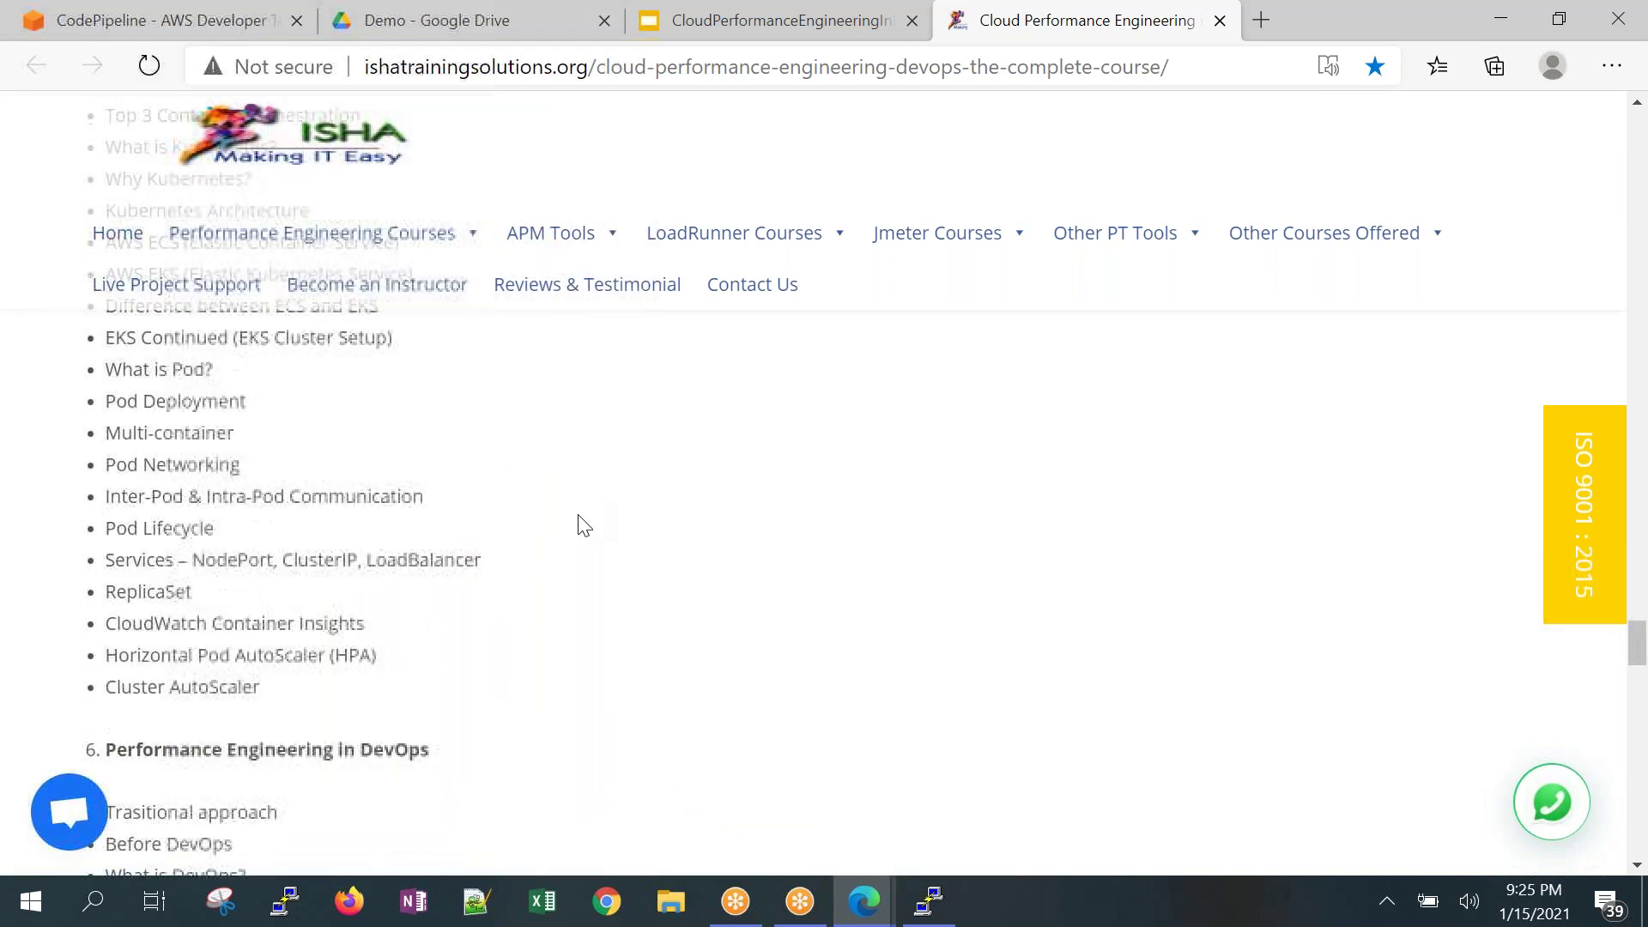
scroll(578, 530, up, 20)
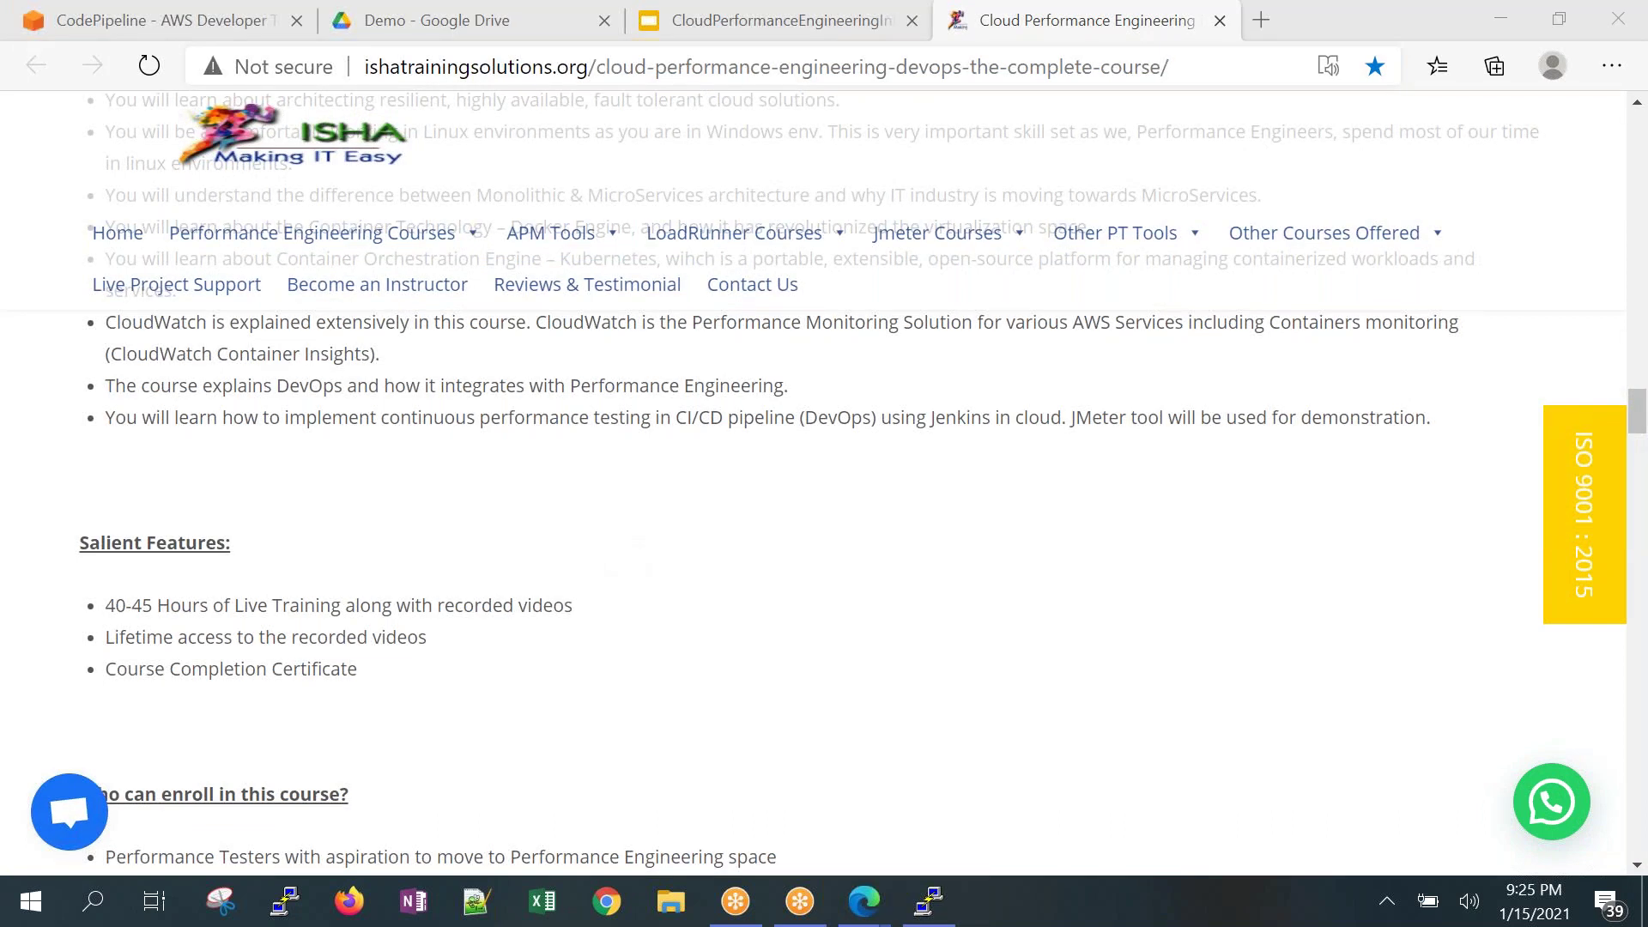
scroll(640, 453, down, 3)
scroll(643, 453, down, 7)
scroll(636, 455, up, 5)
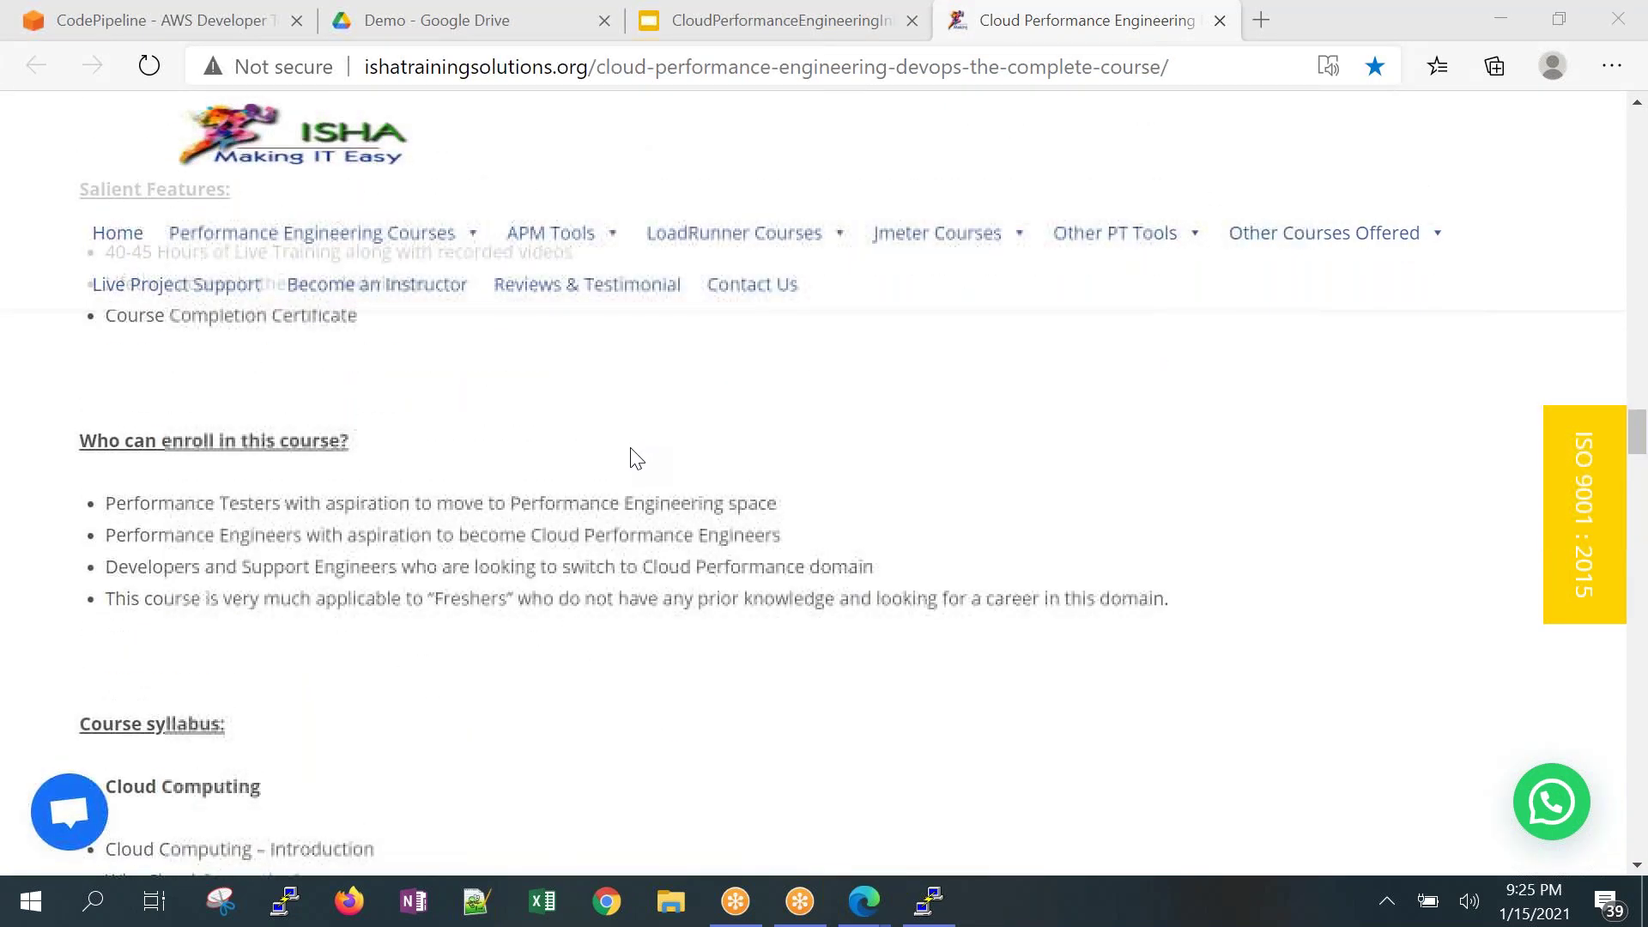
scroll(636, 459, up, 3)
scroll(420, 515, down, 7)
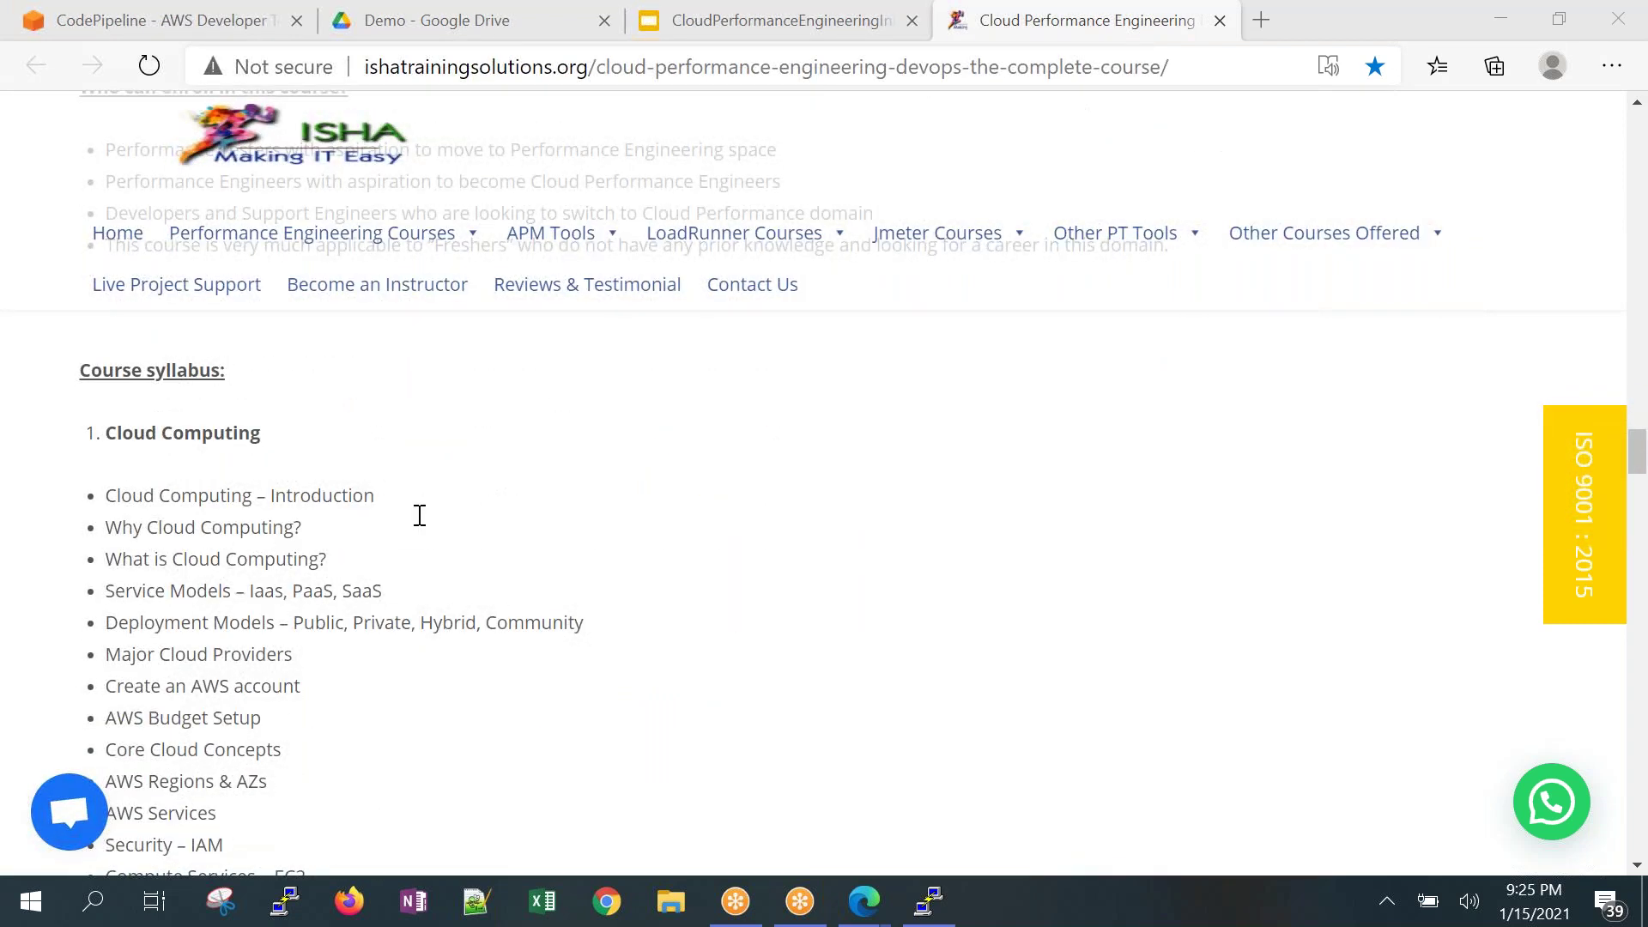
scroll(420, 515, down, 11)
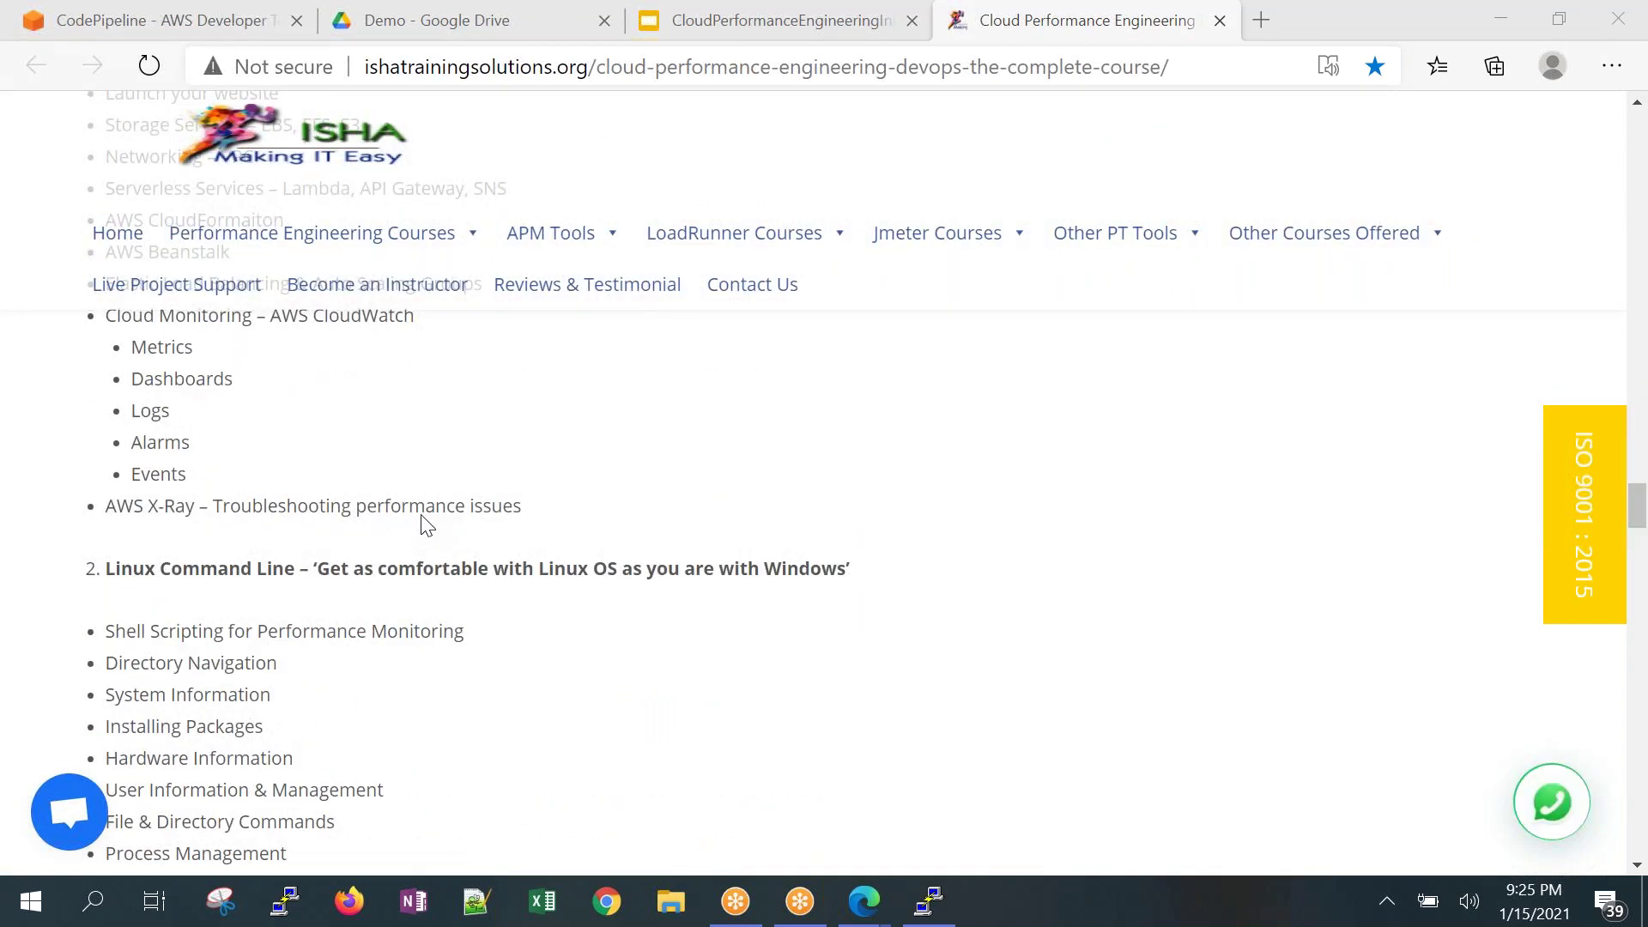
scroll(420, 518, down, 4)
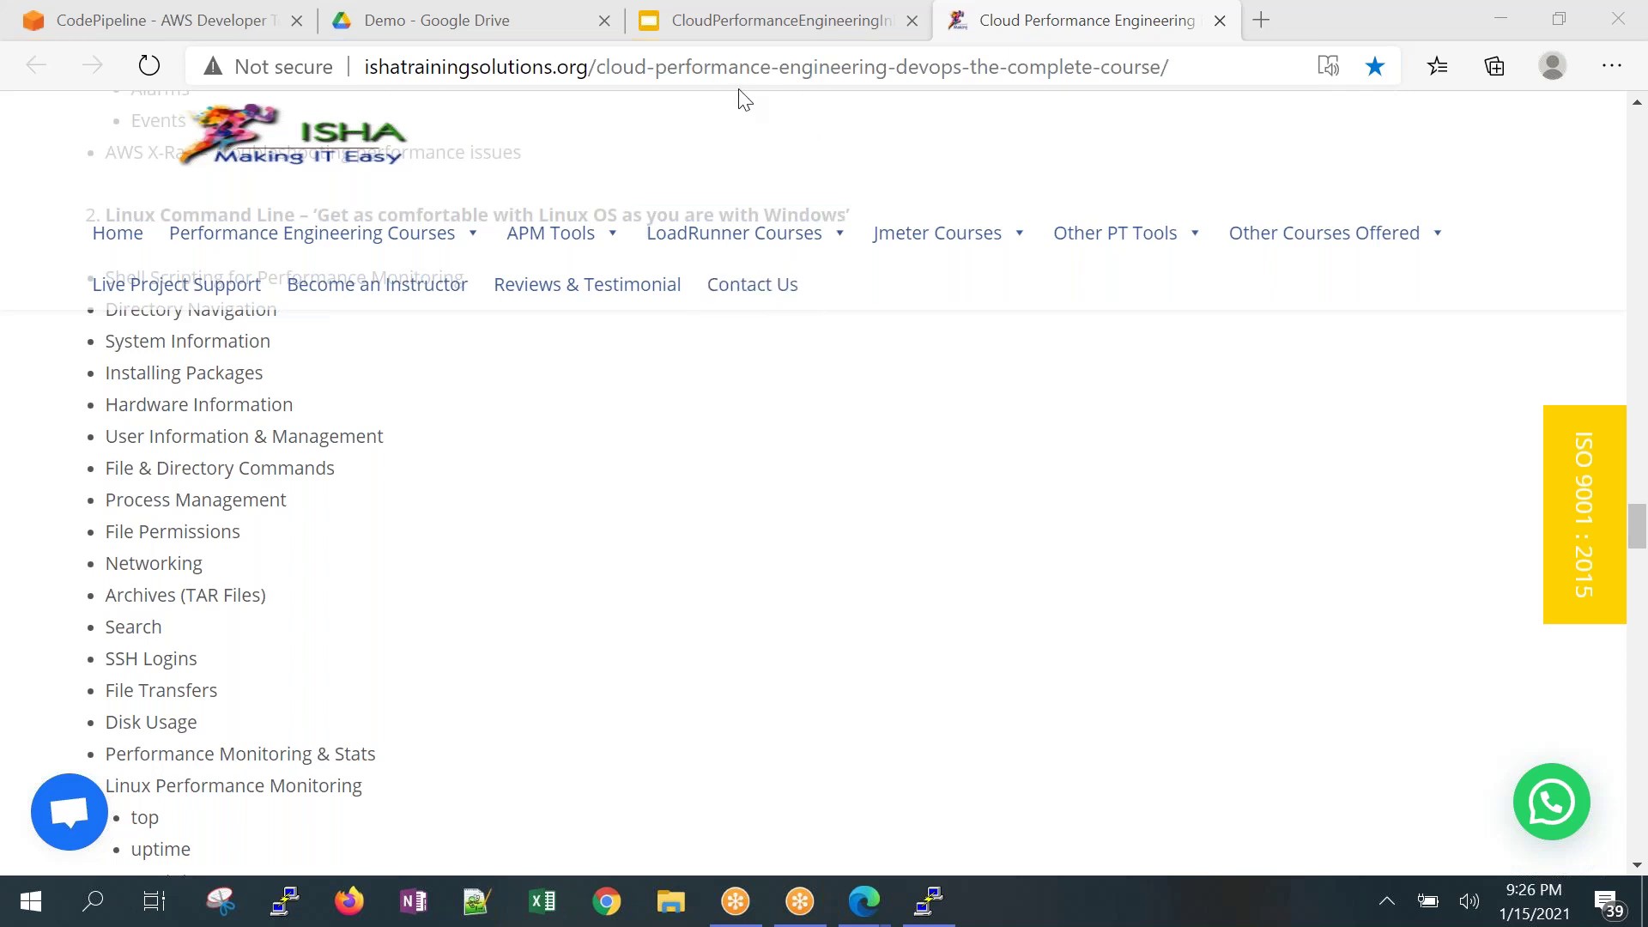
click(699, 64)
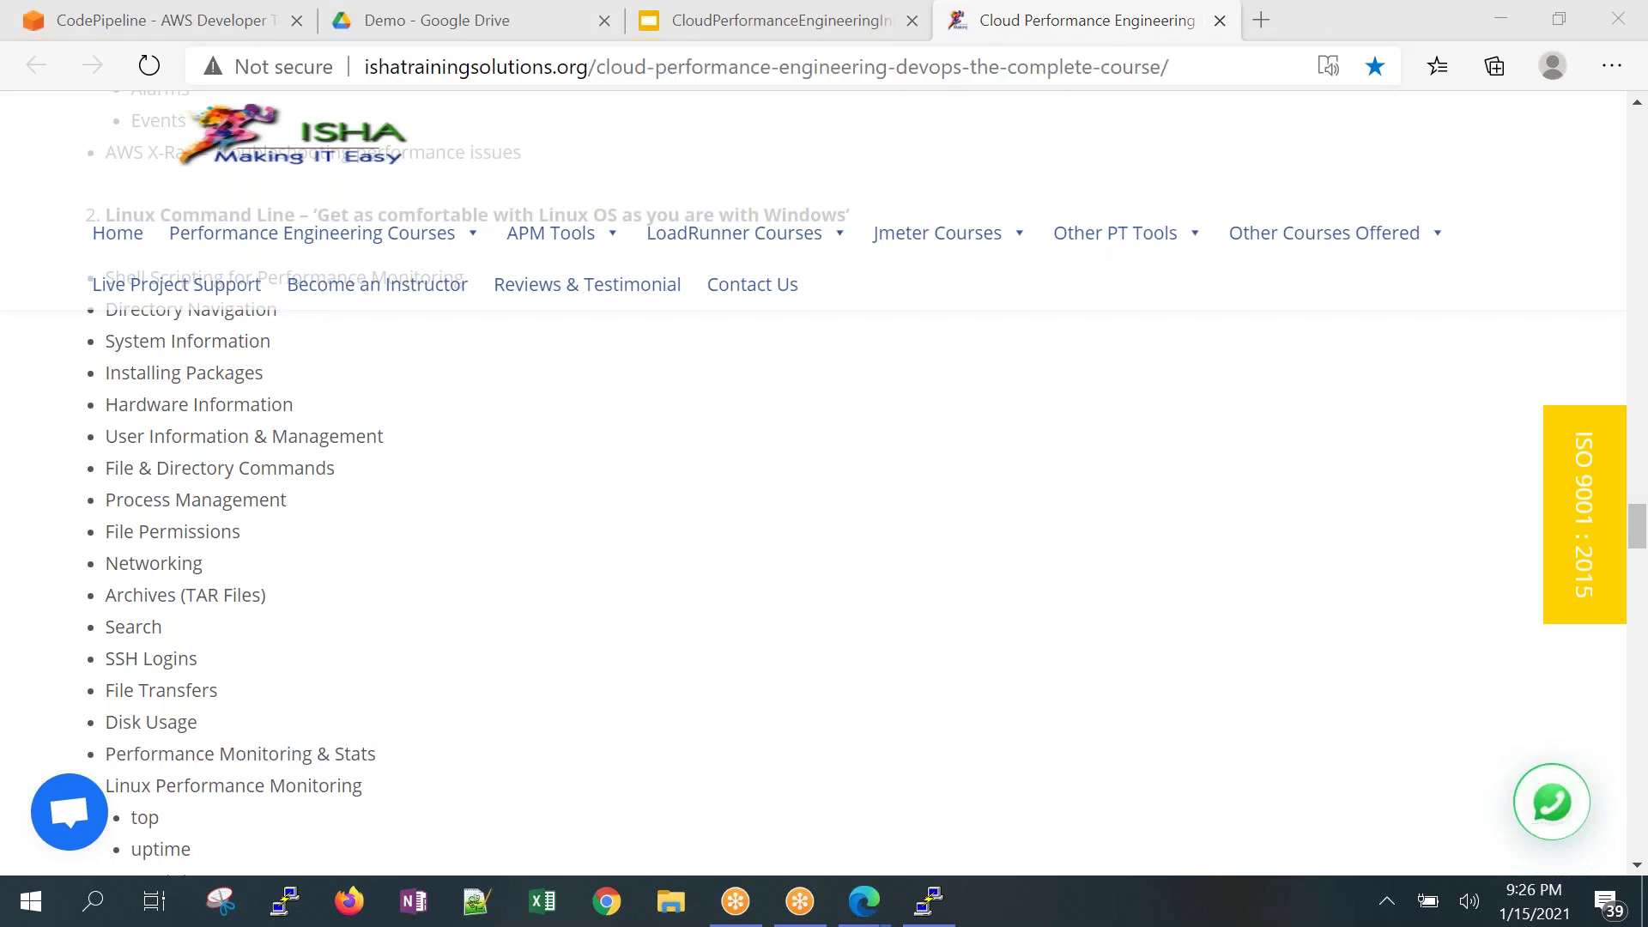
Go back up the course page to the demo videos and switch to the Demo folder in Google Drive.
click(635, 534)
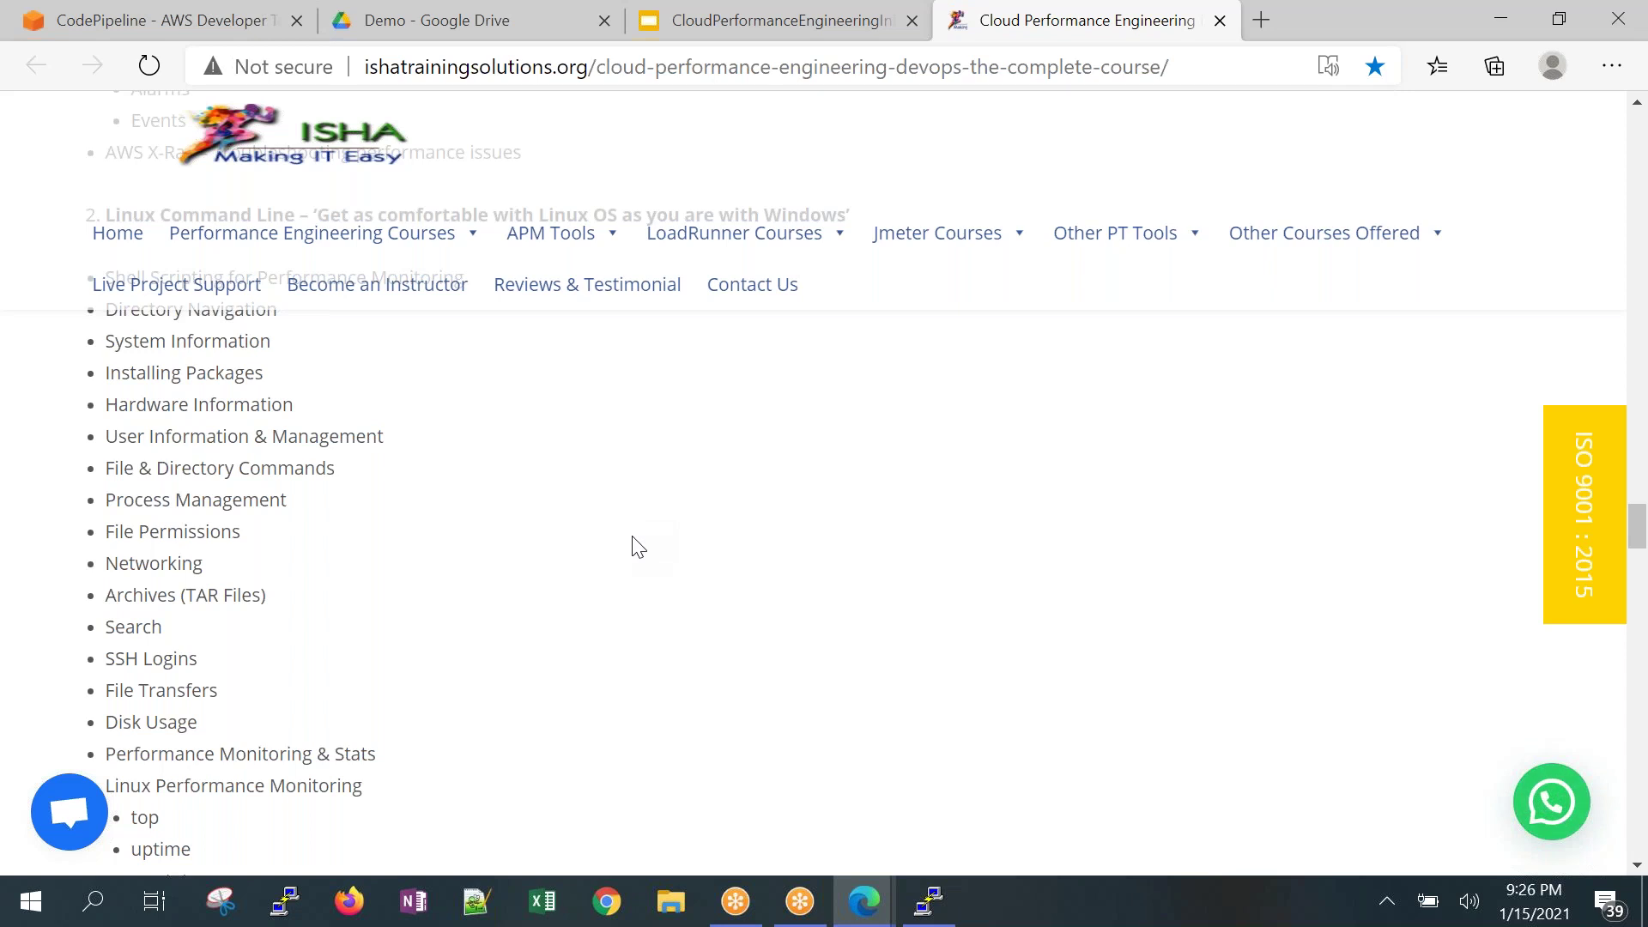
scroll(638, 546, up, 12)
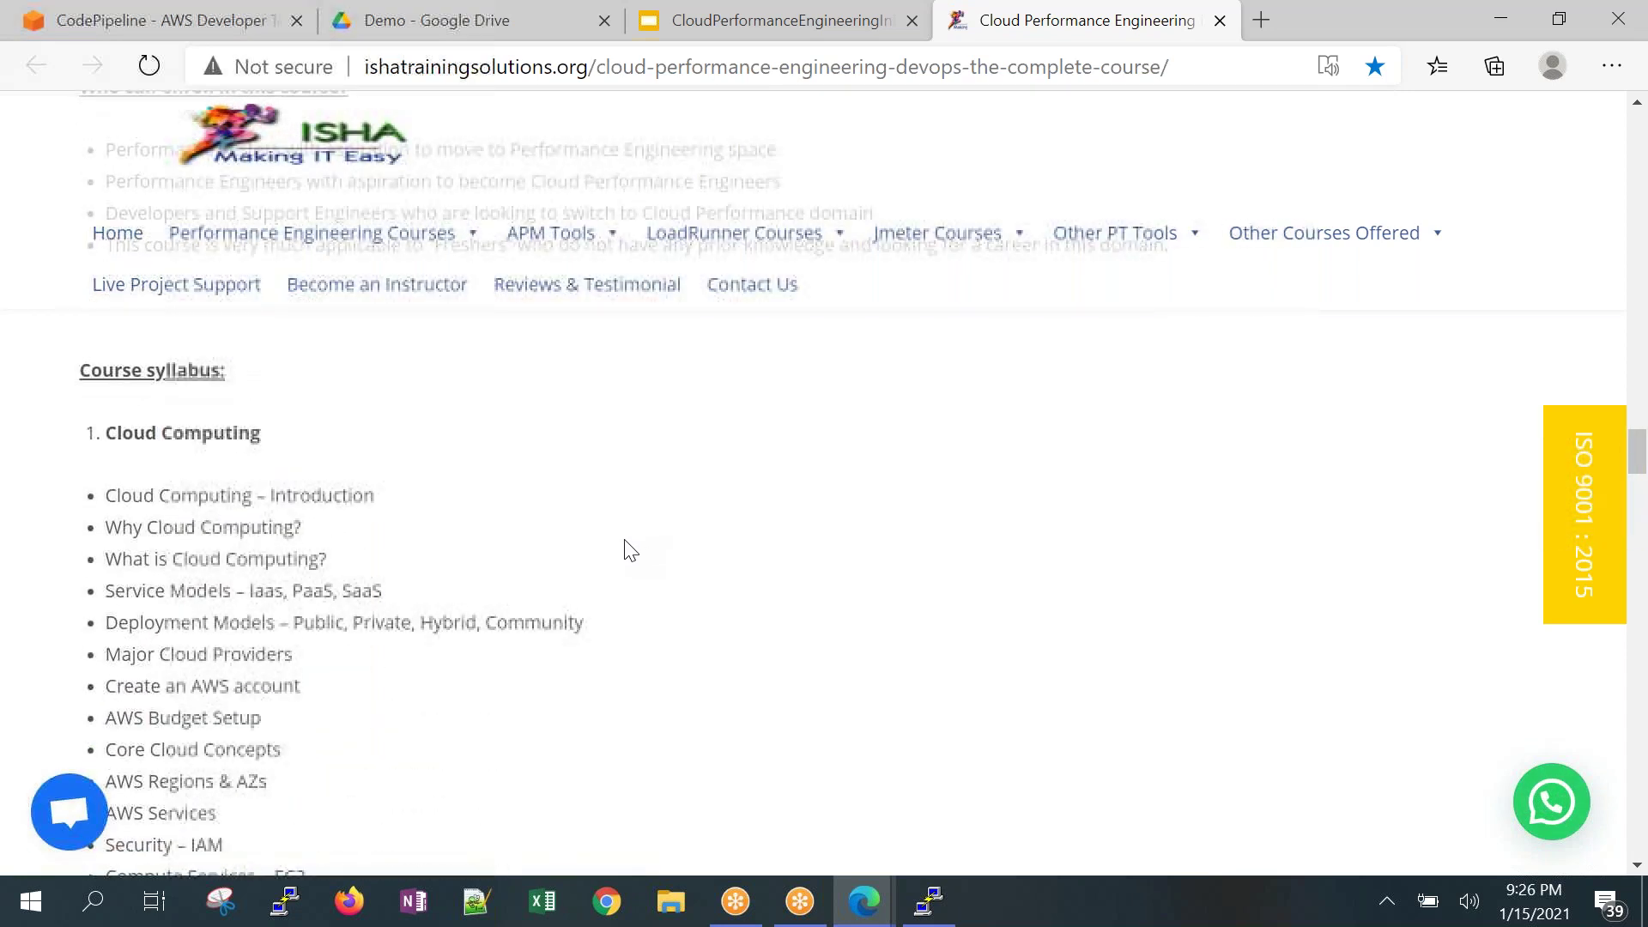
scroll(791, 557, up, 10)
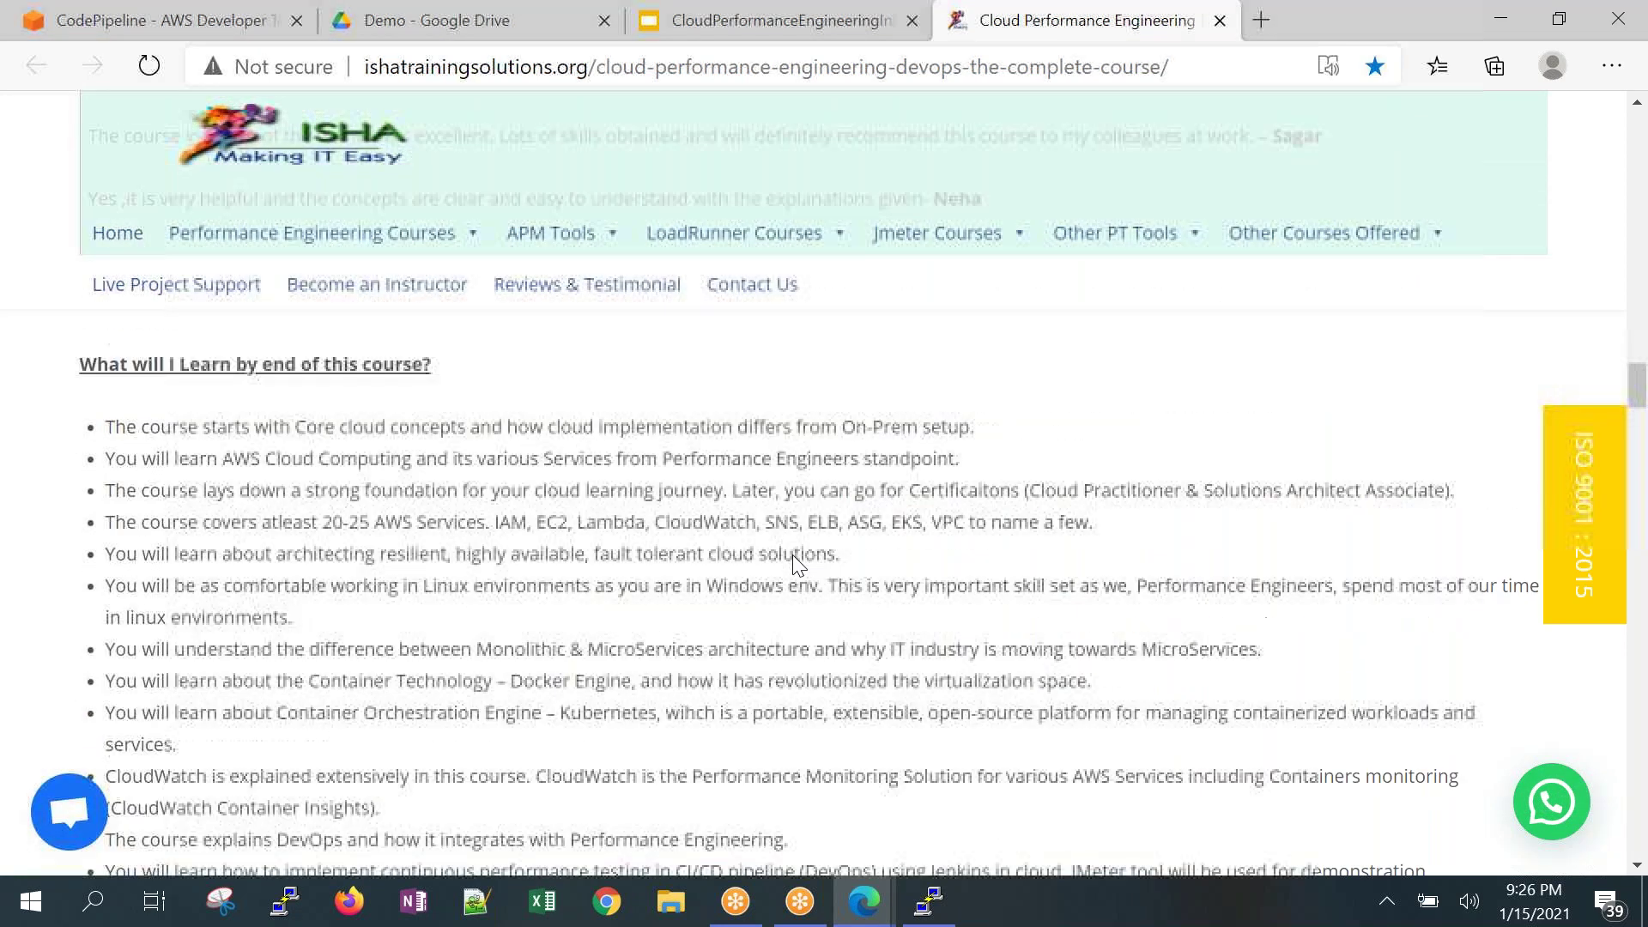
scroll(792, 554, up, 15)
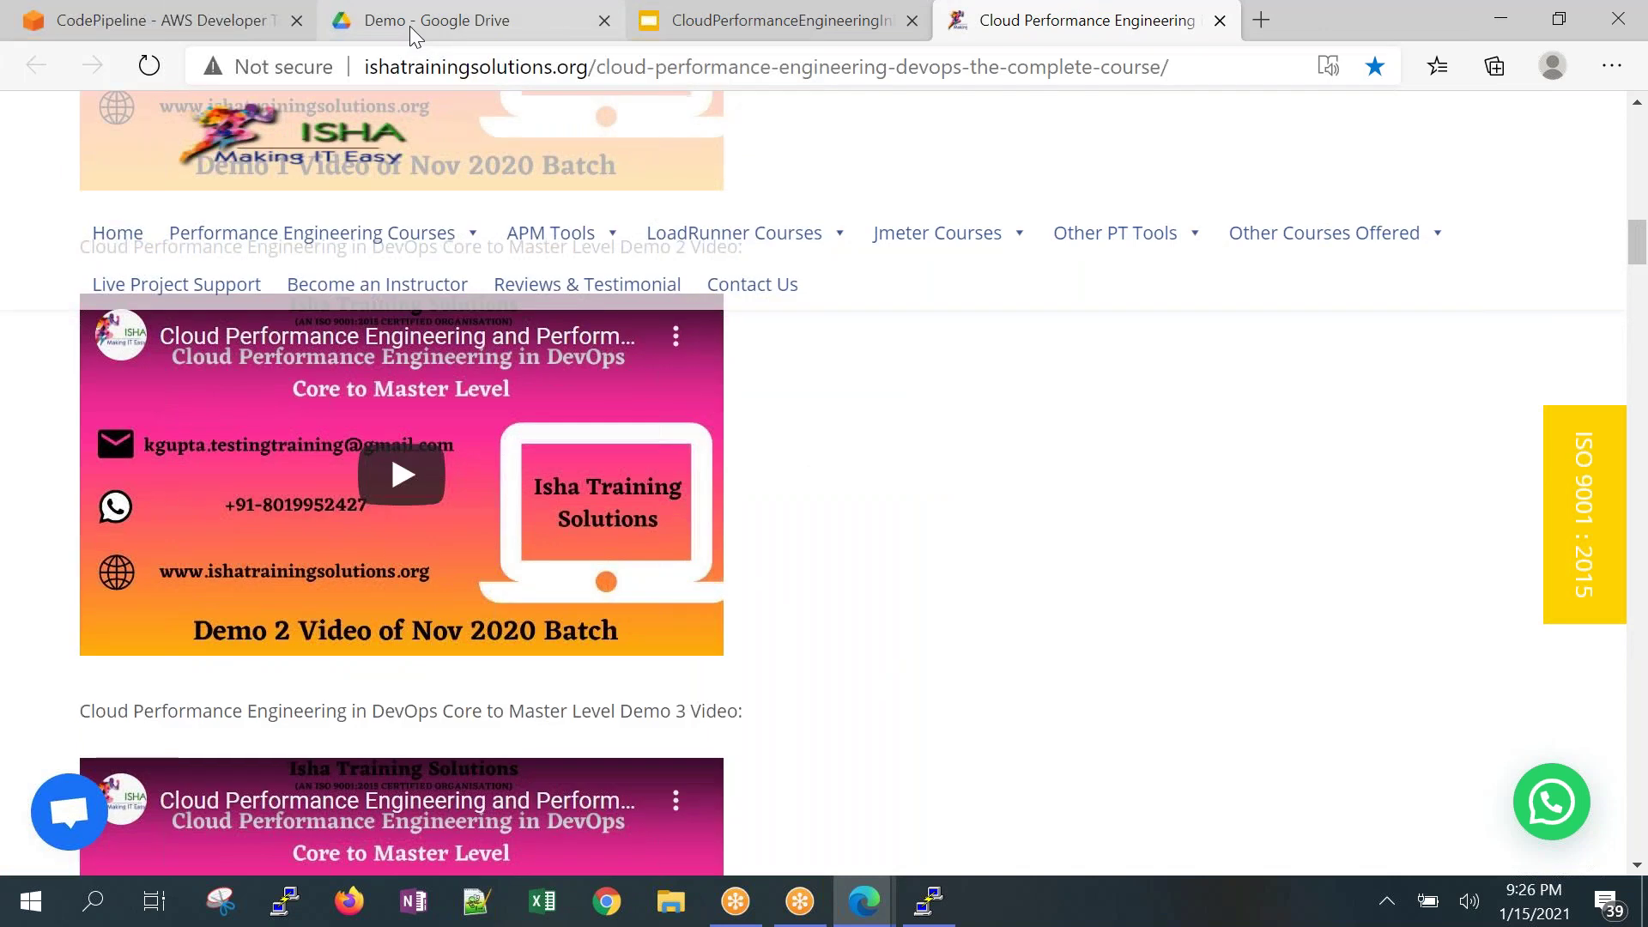
click(410, 26)
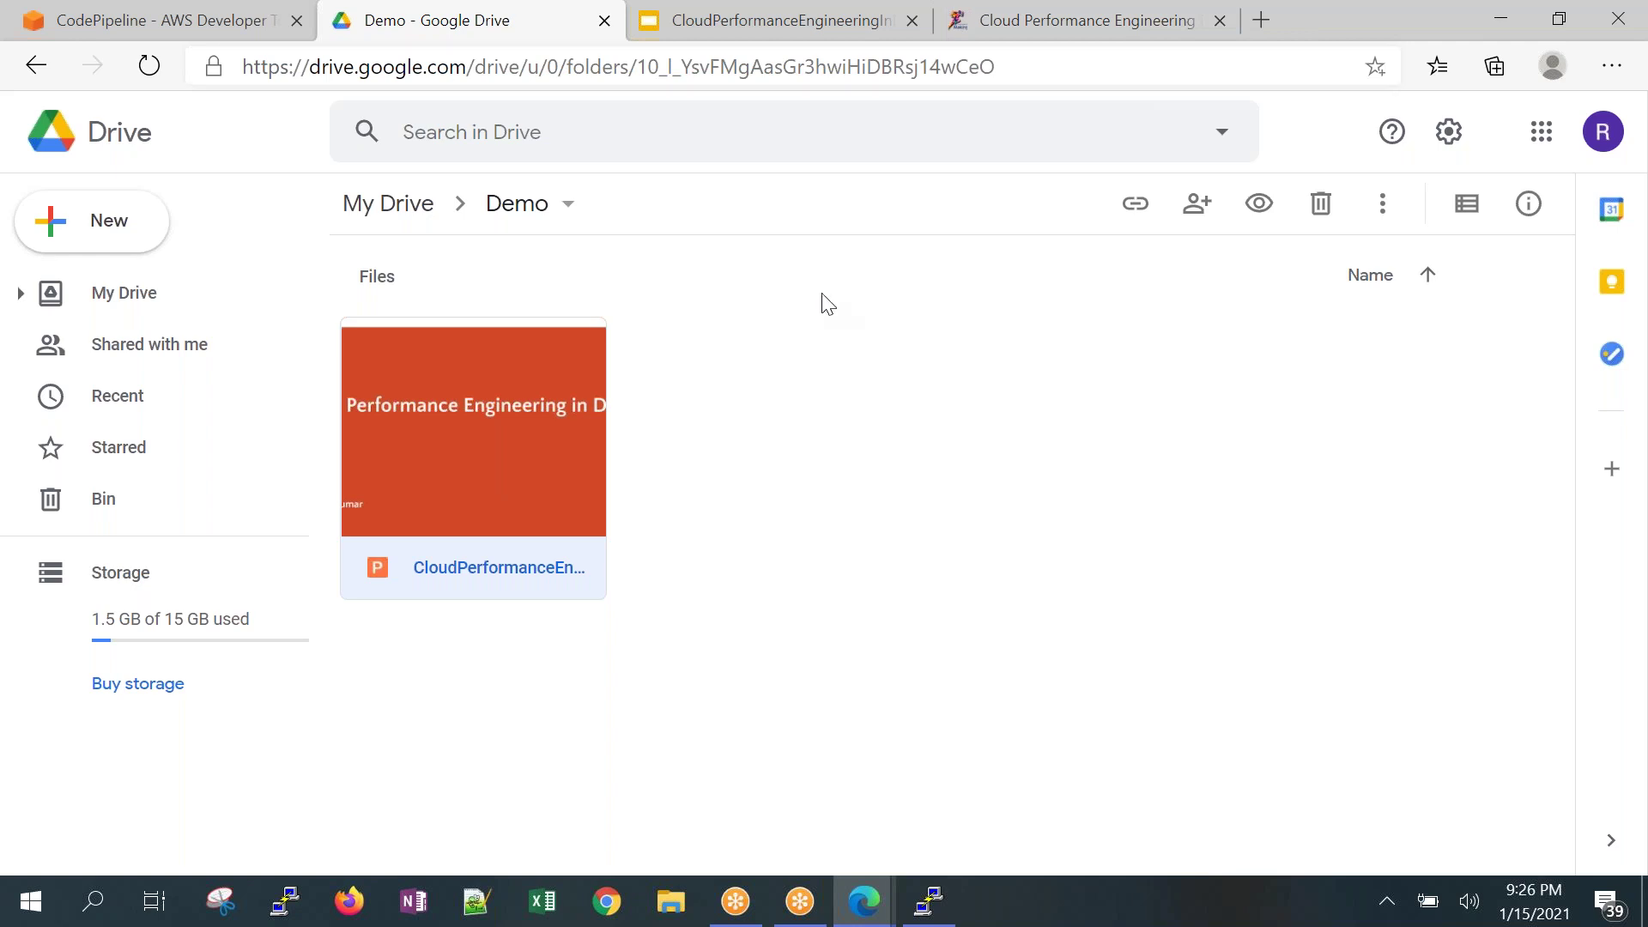
Return to the course page and review the syllabus from the Docker section through the Jenkins and CI/CD pipeline topics.
click(1107, 17)
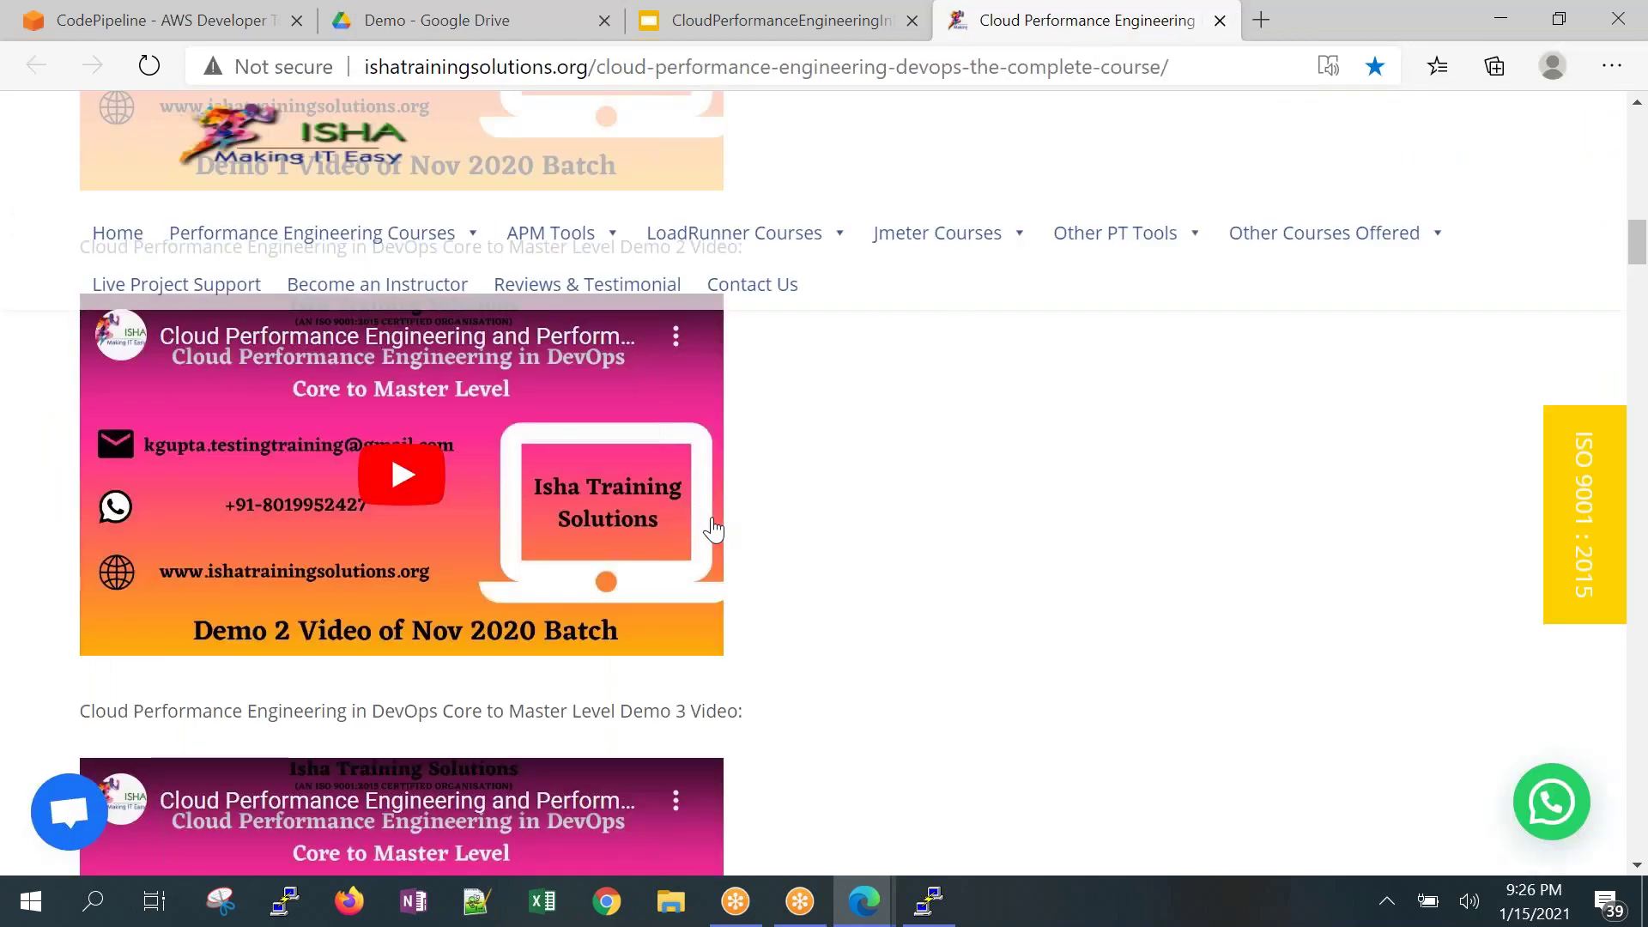
scroll(717, 524, down, 15)
scroll(713, 519, down, 15)
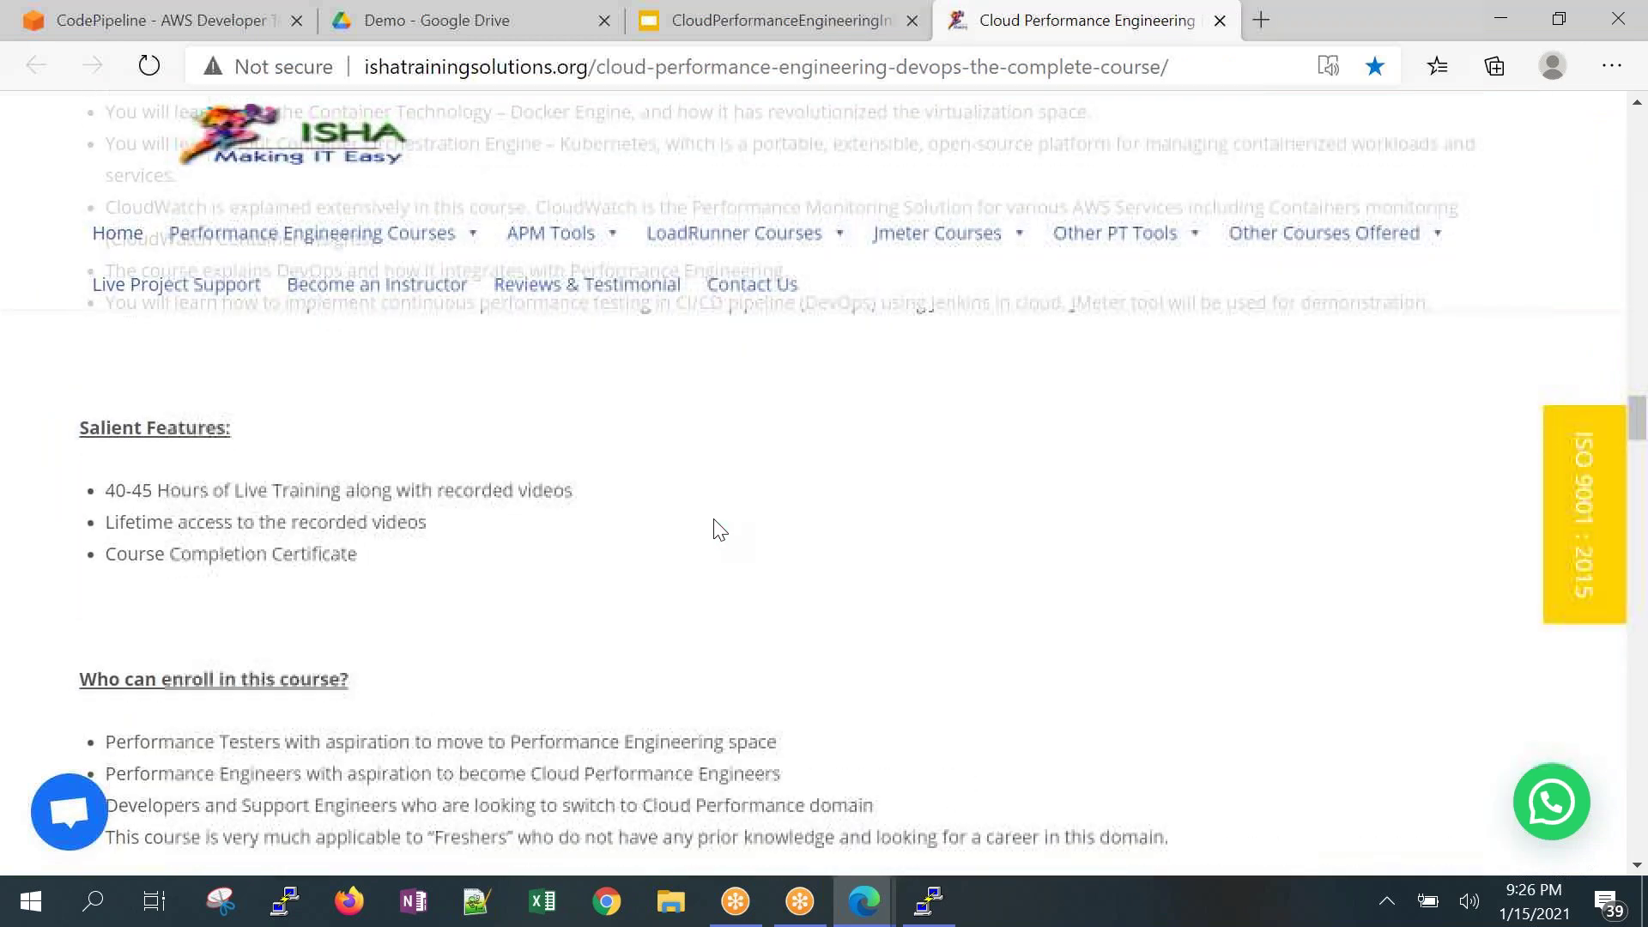
scroll(704, 547, down, 15)
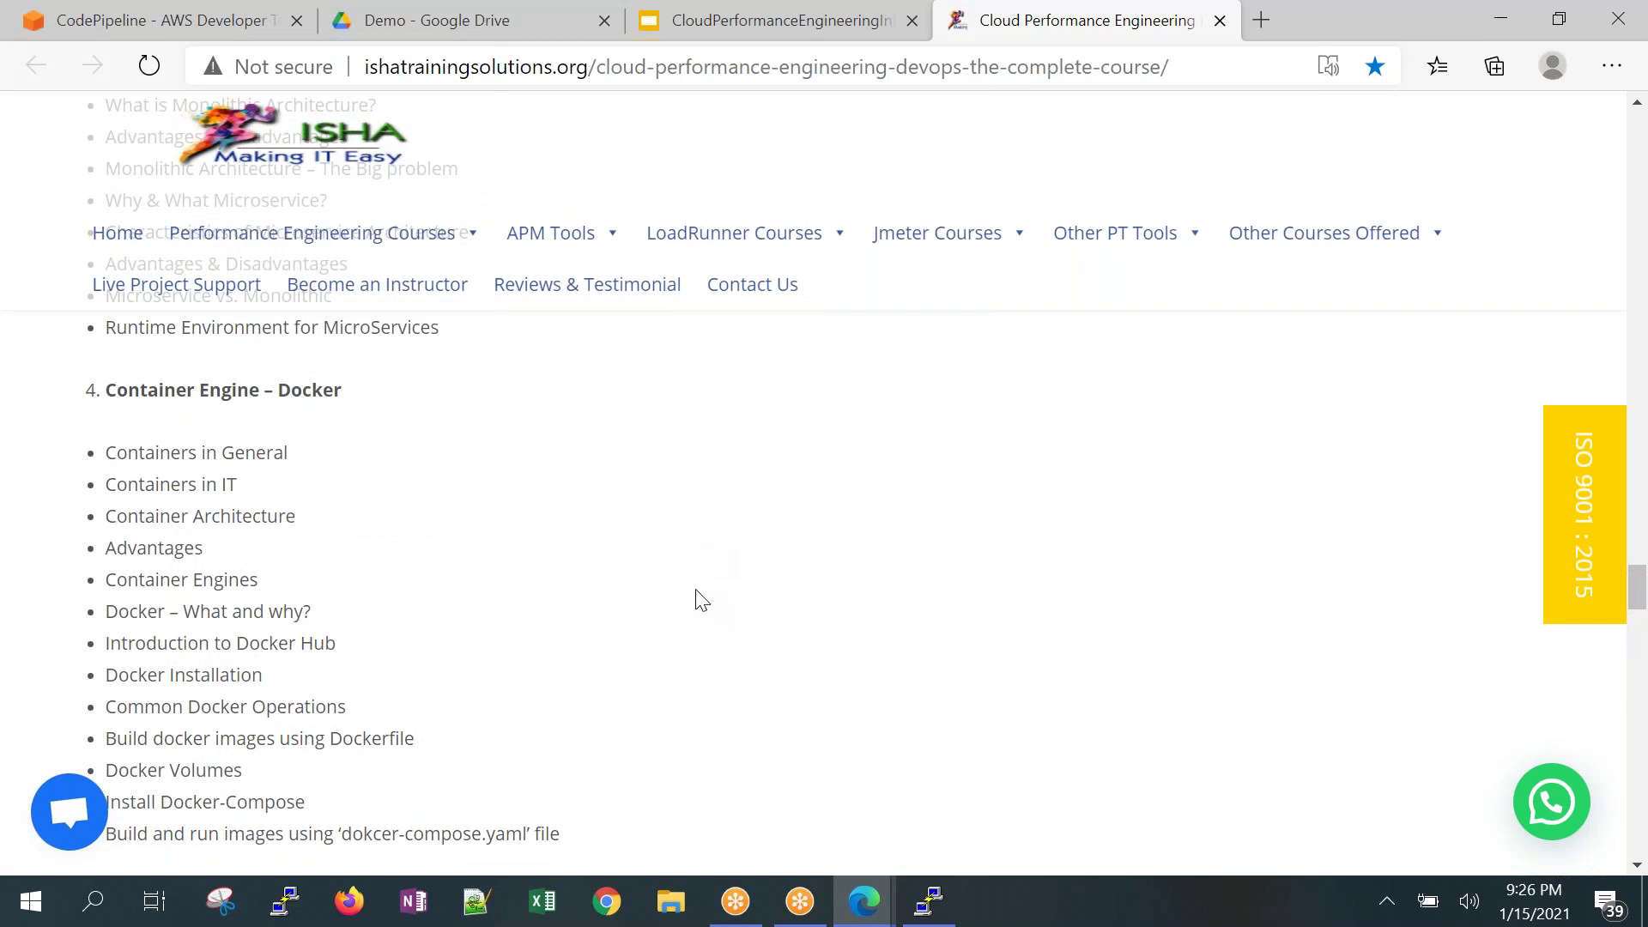
scroll(701, 599, down, 1)
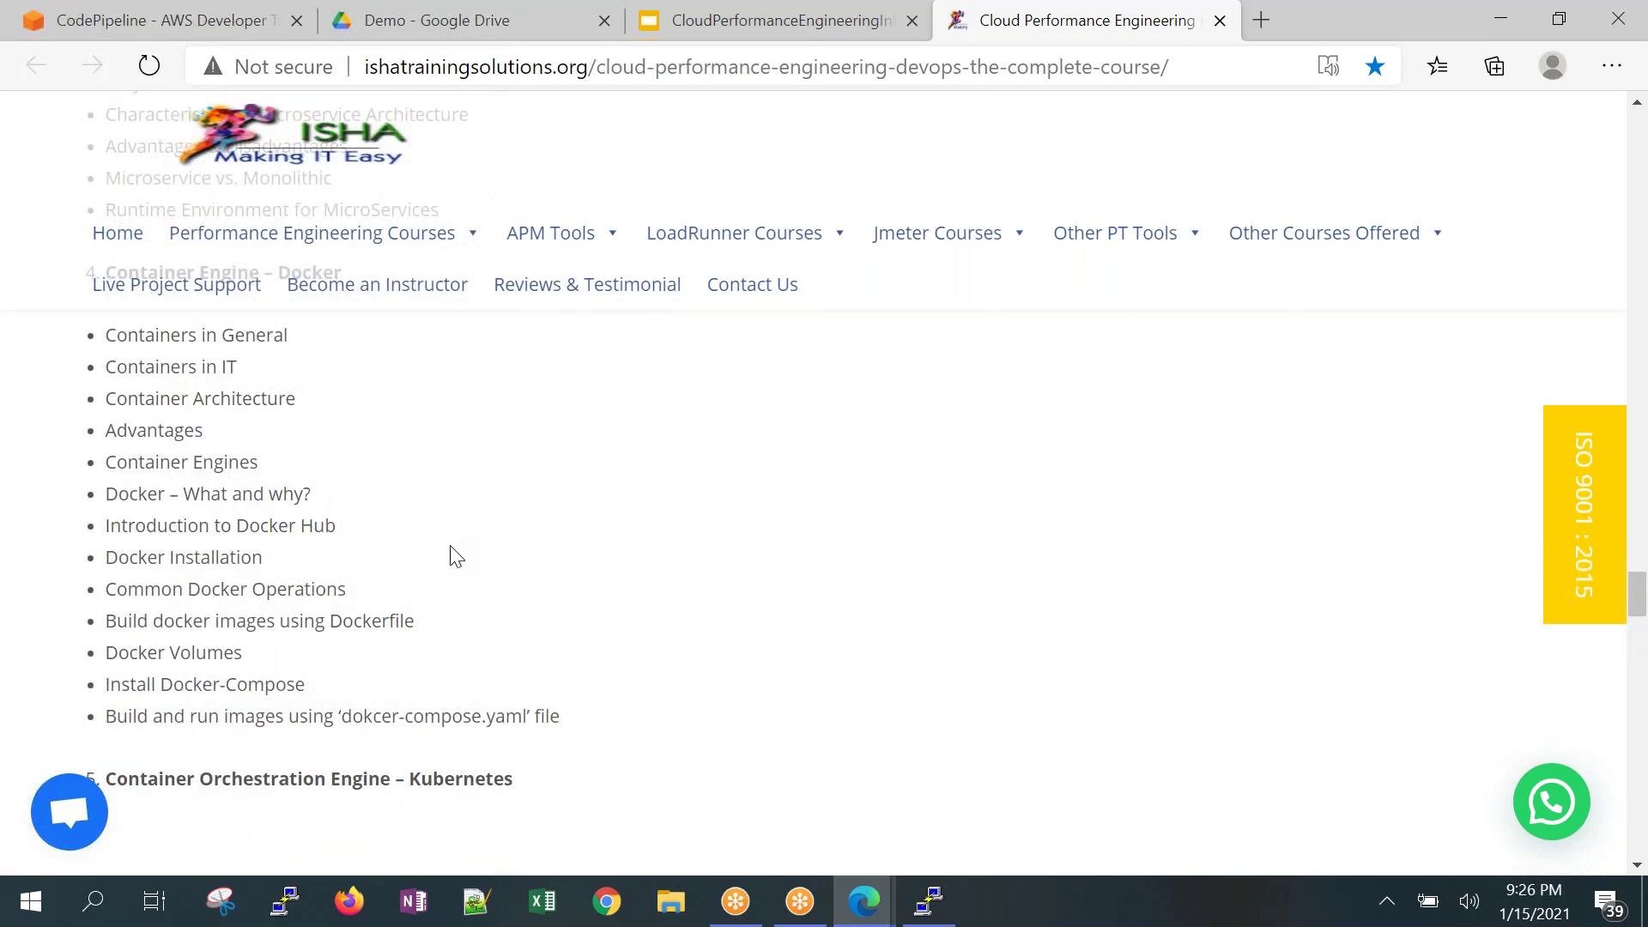
scroll(450, 554, down, 15)
scroll(459, 559, up, 4)
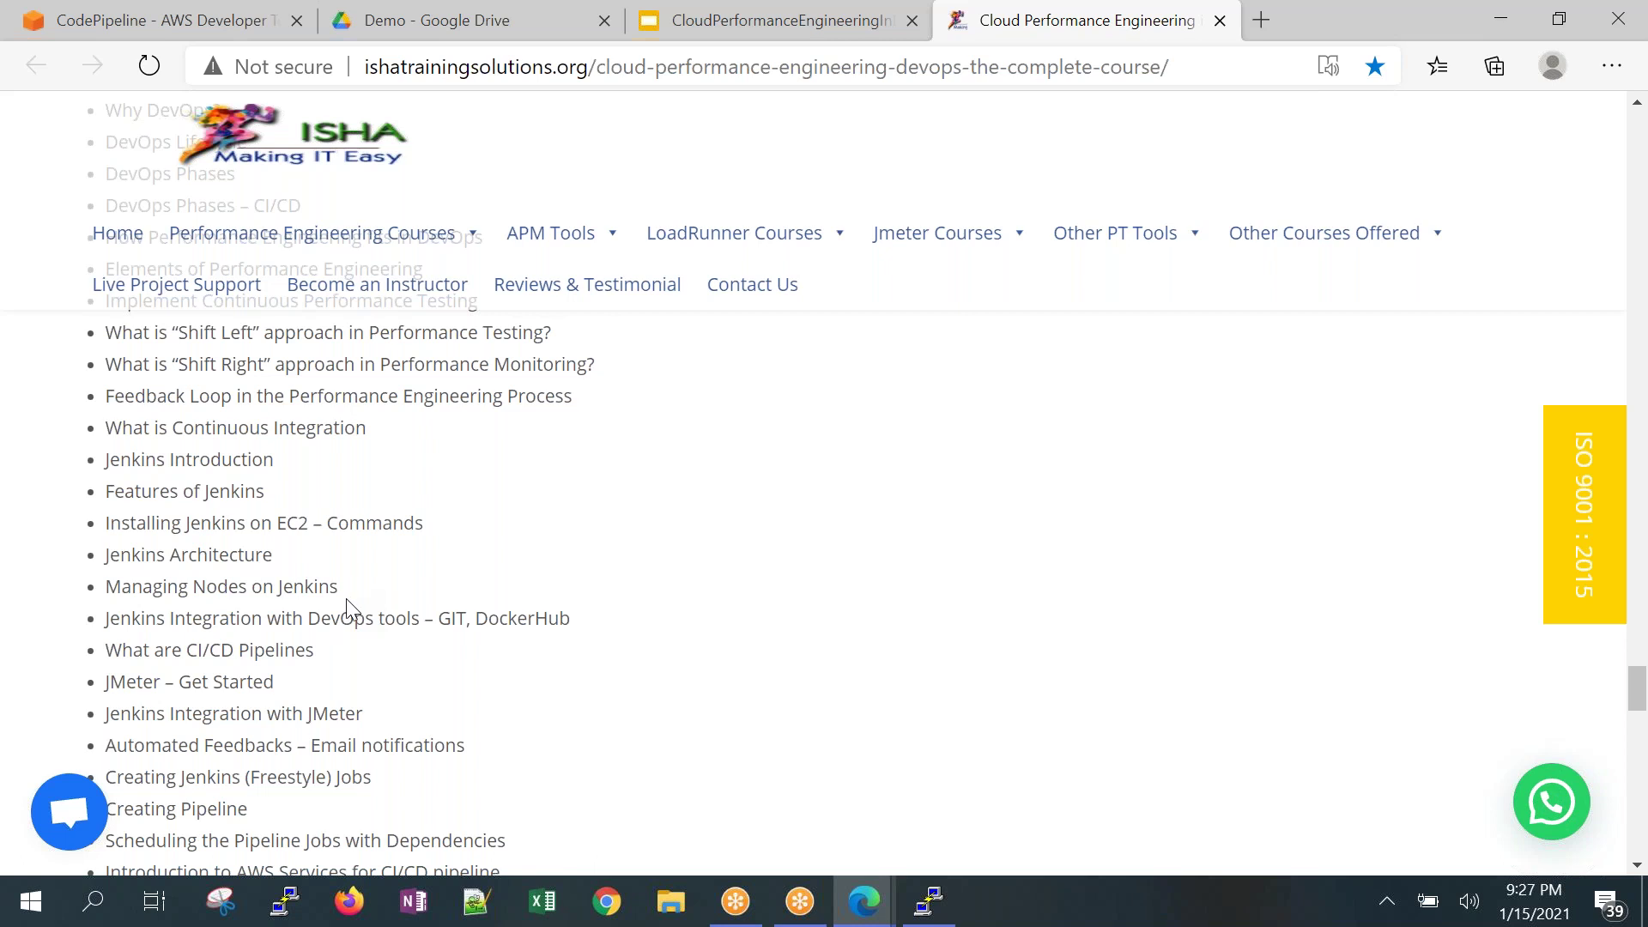
scroll(347, 608, down, 1)
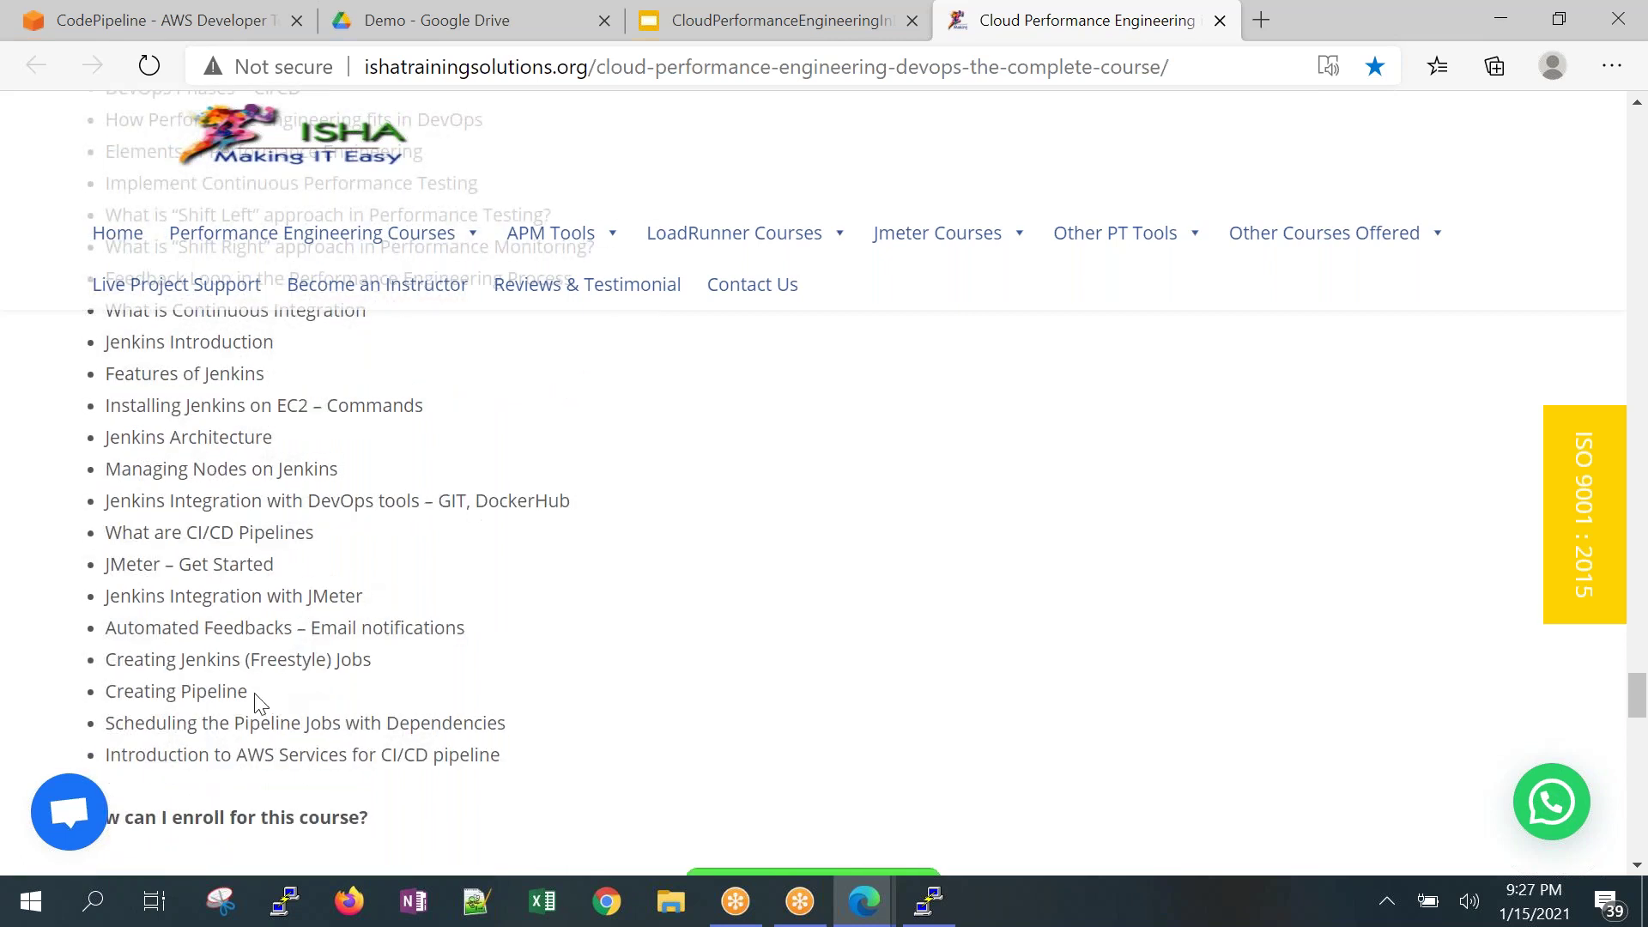
Highlight the words "JMeter" and "Jenkins" in the Performance Engineering in DevOps topic list.
click(262, 568)
double_click(152, 564)
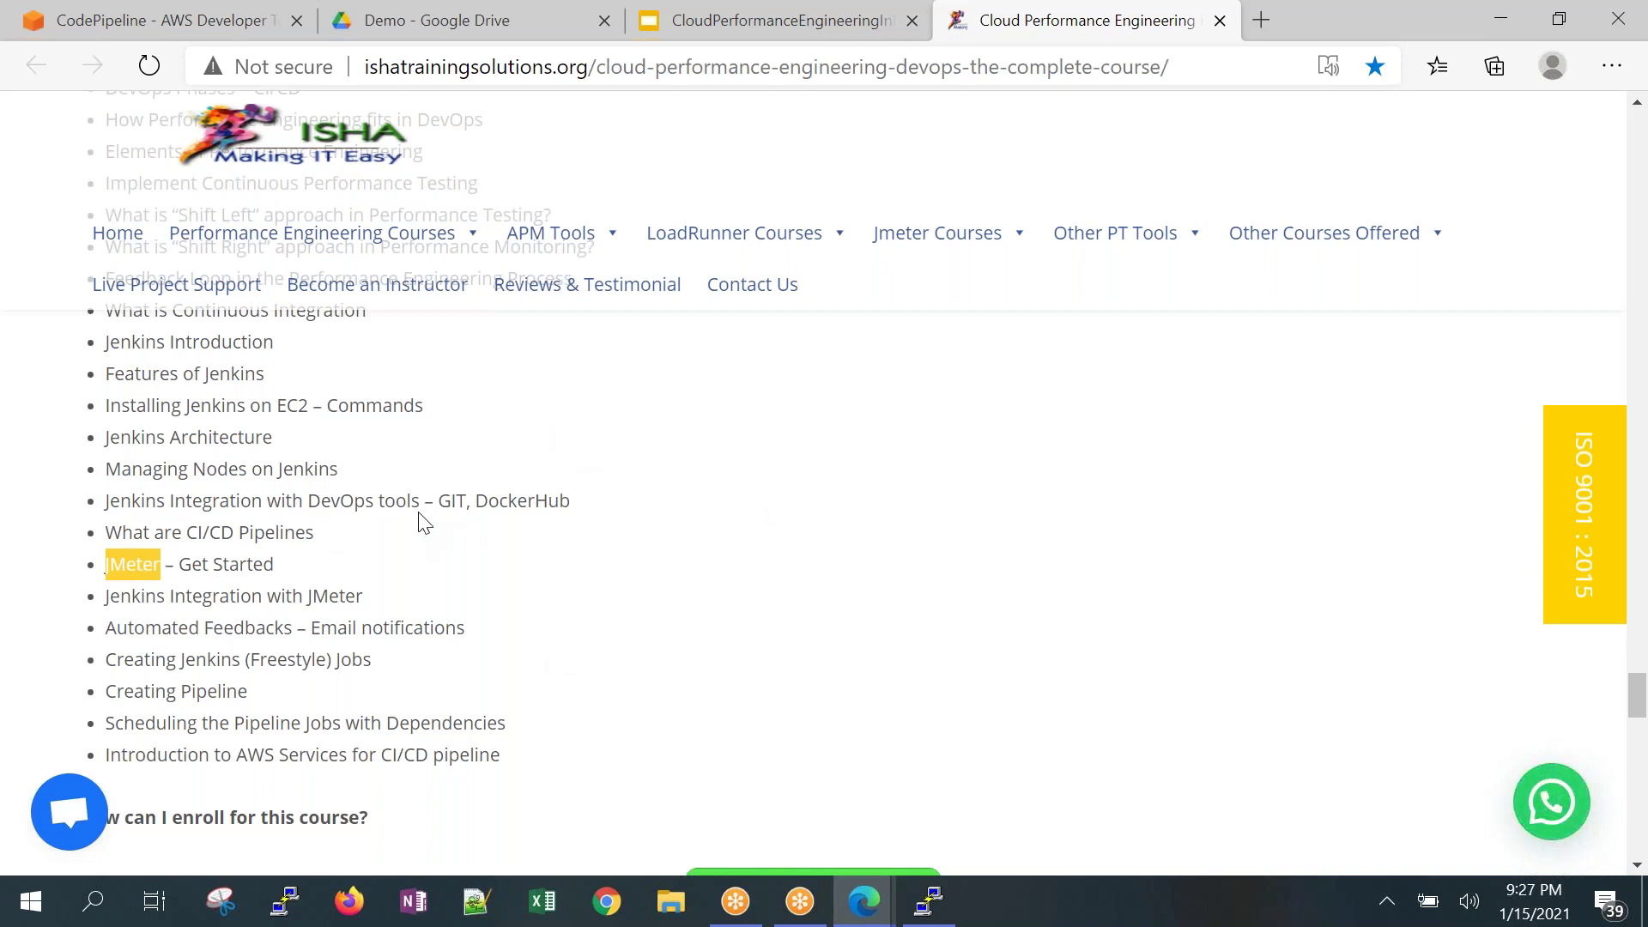
drag(339, 470, 276, 466)
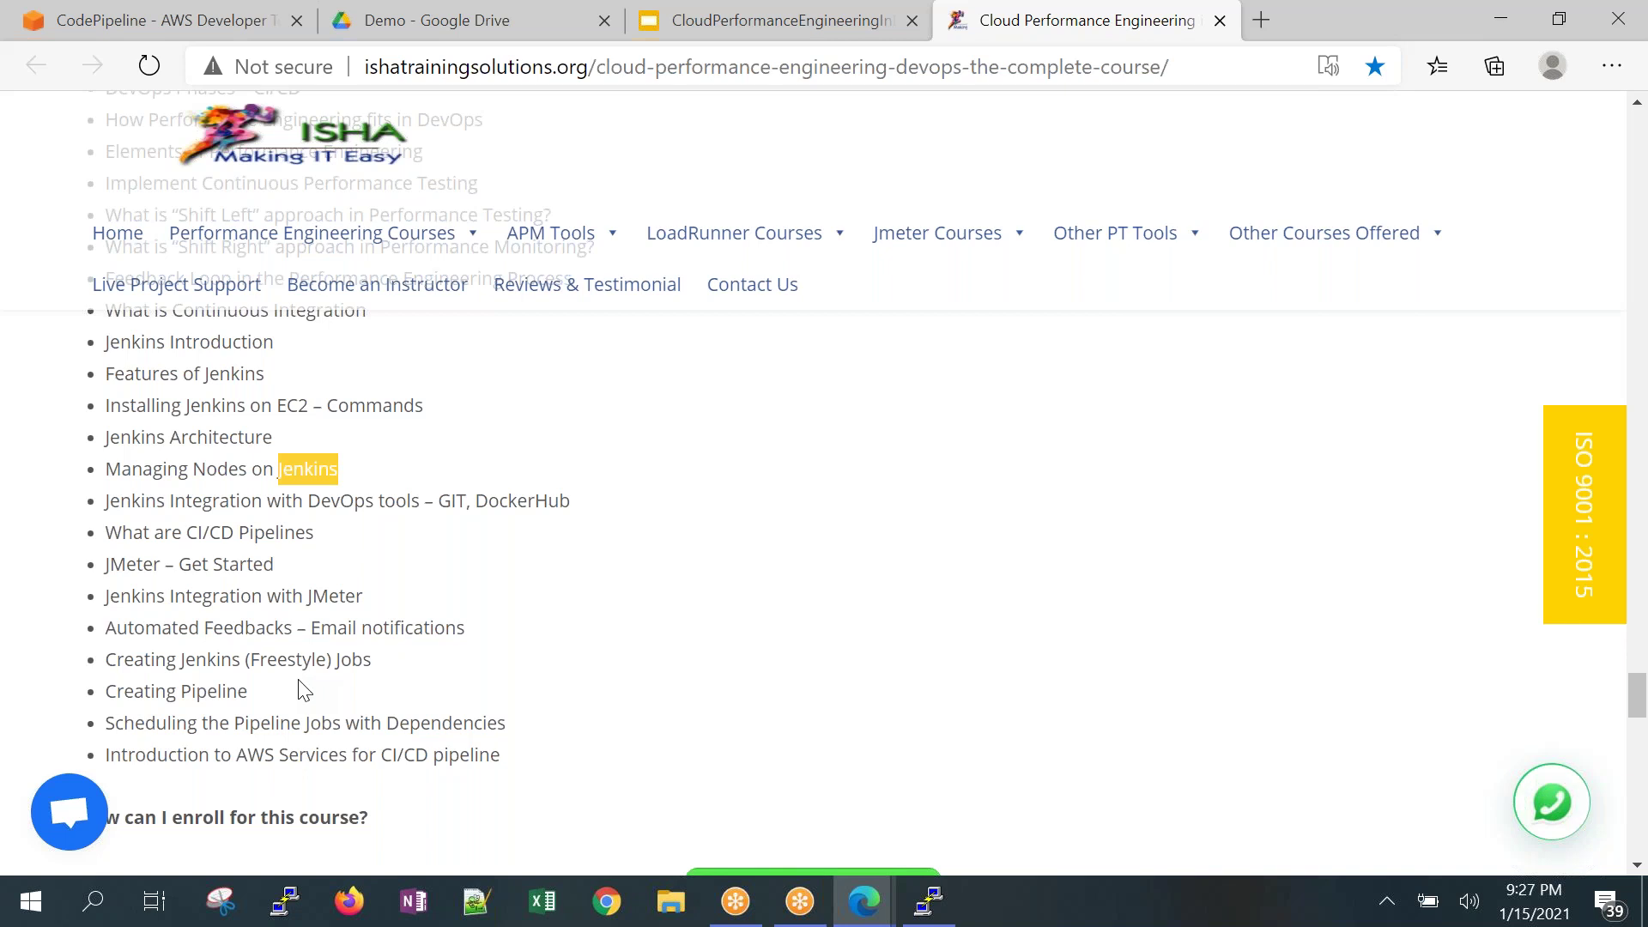
click(160, 570)
drag(161, 570, 104, 568)
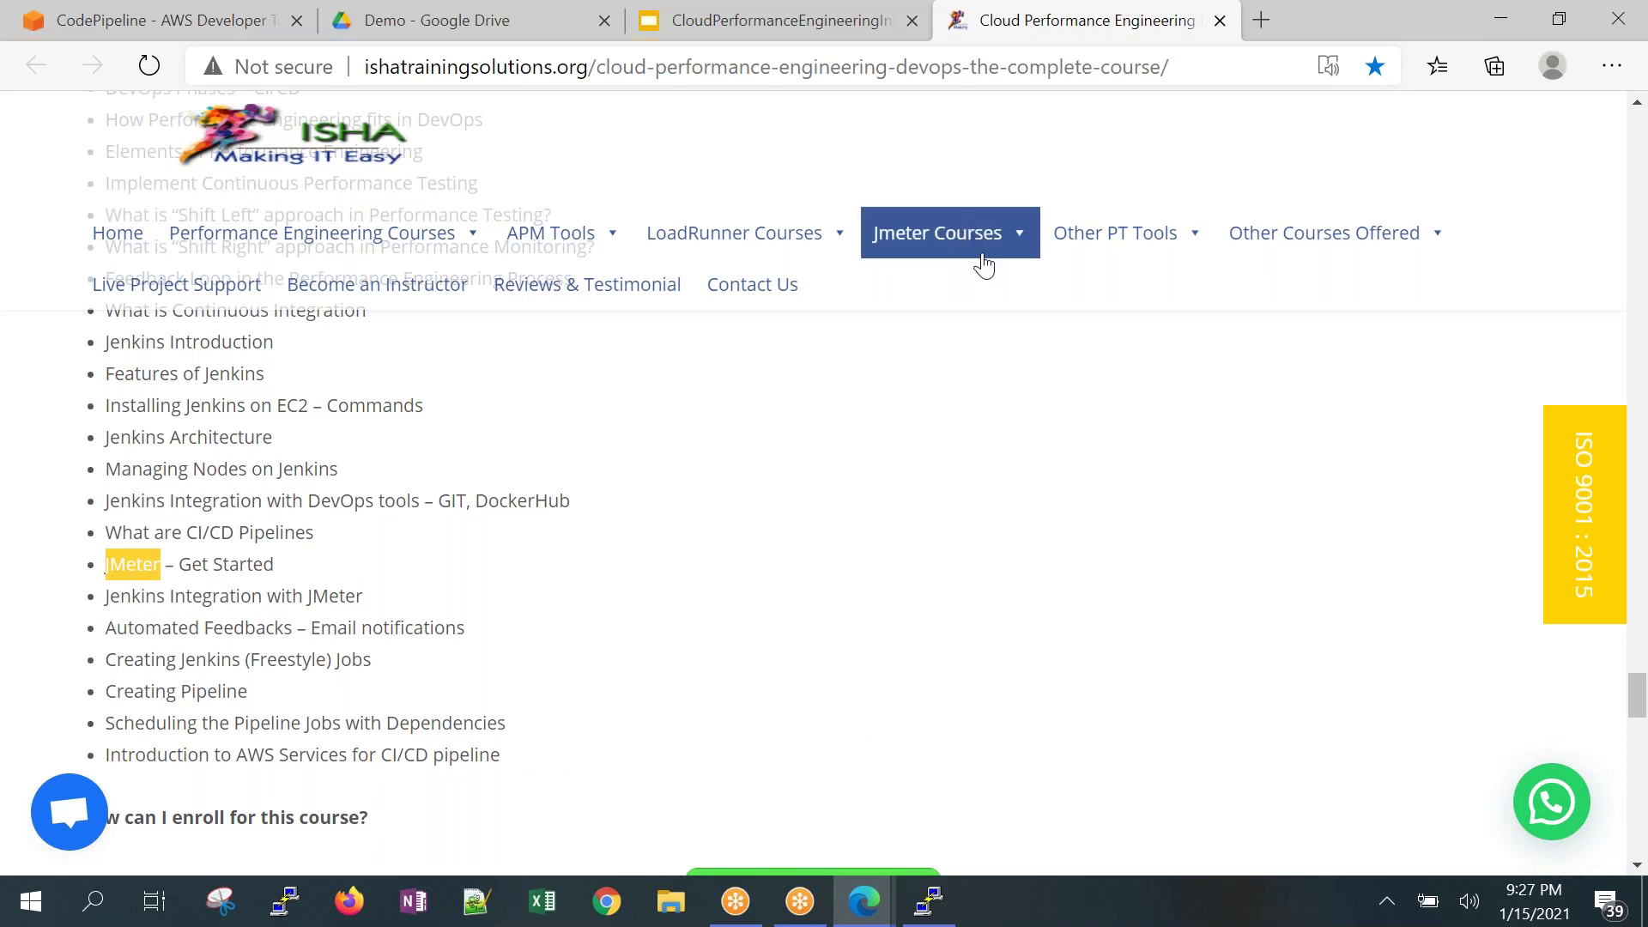
Switch to Google Drive, view the My Drive root folder, and return to the course page.
click(408, 23)
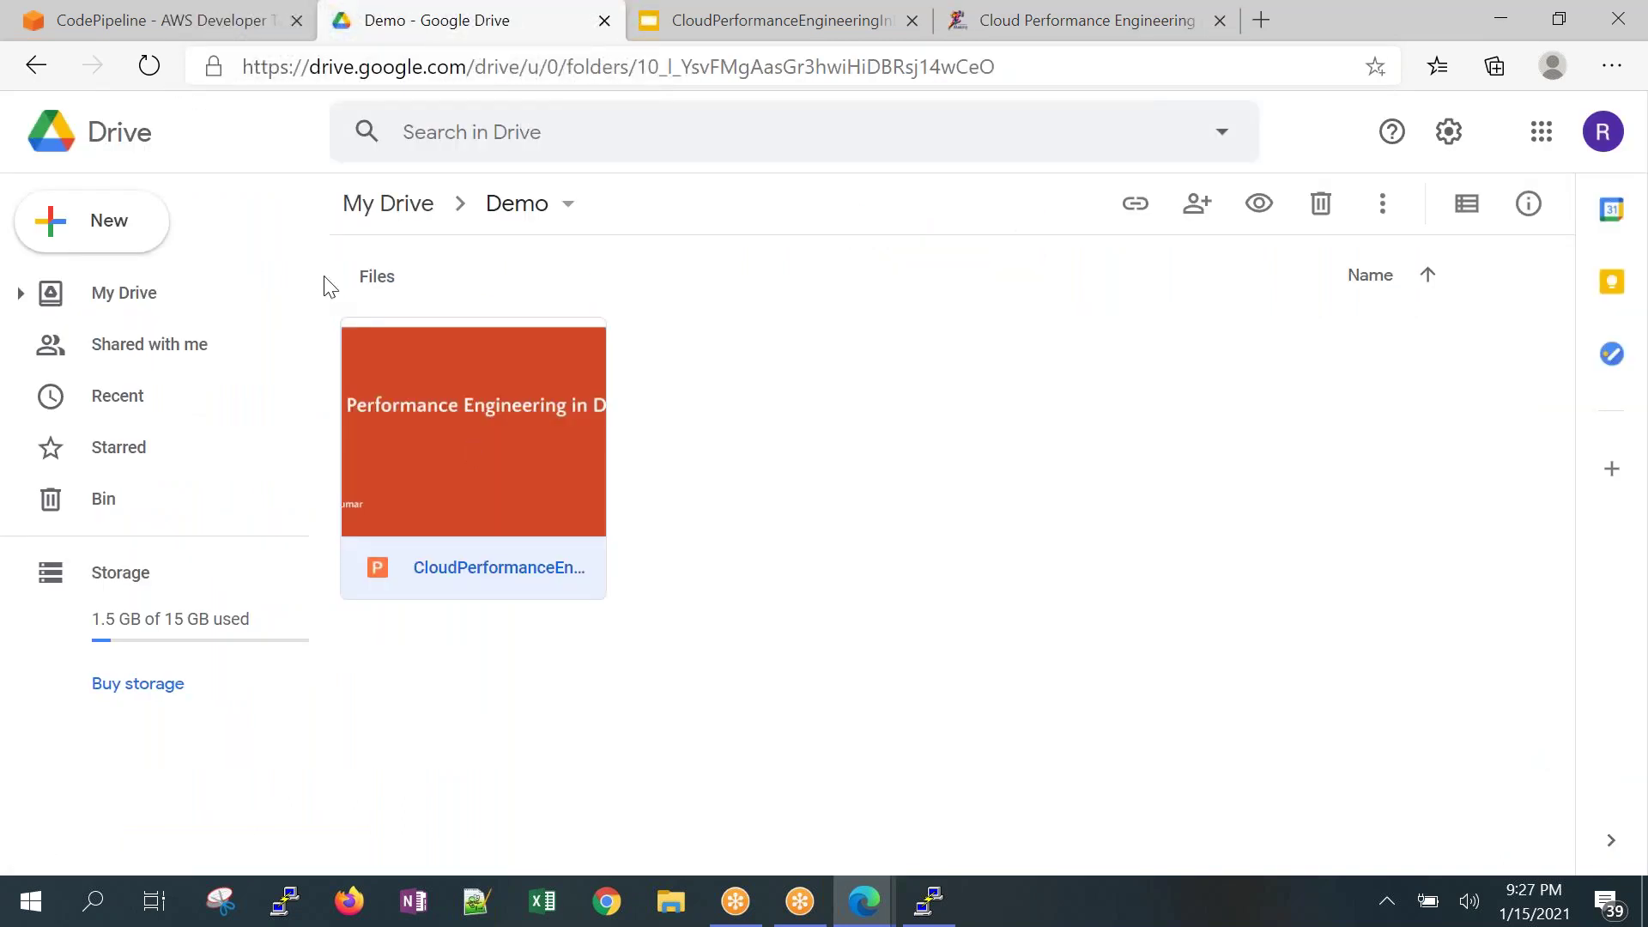
click(391, 206)
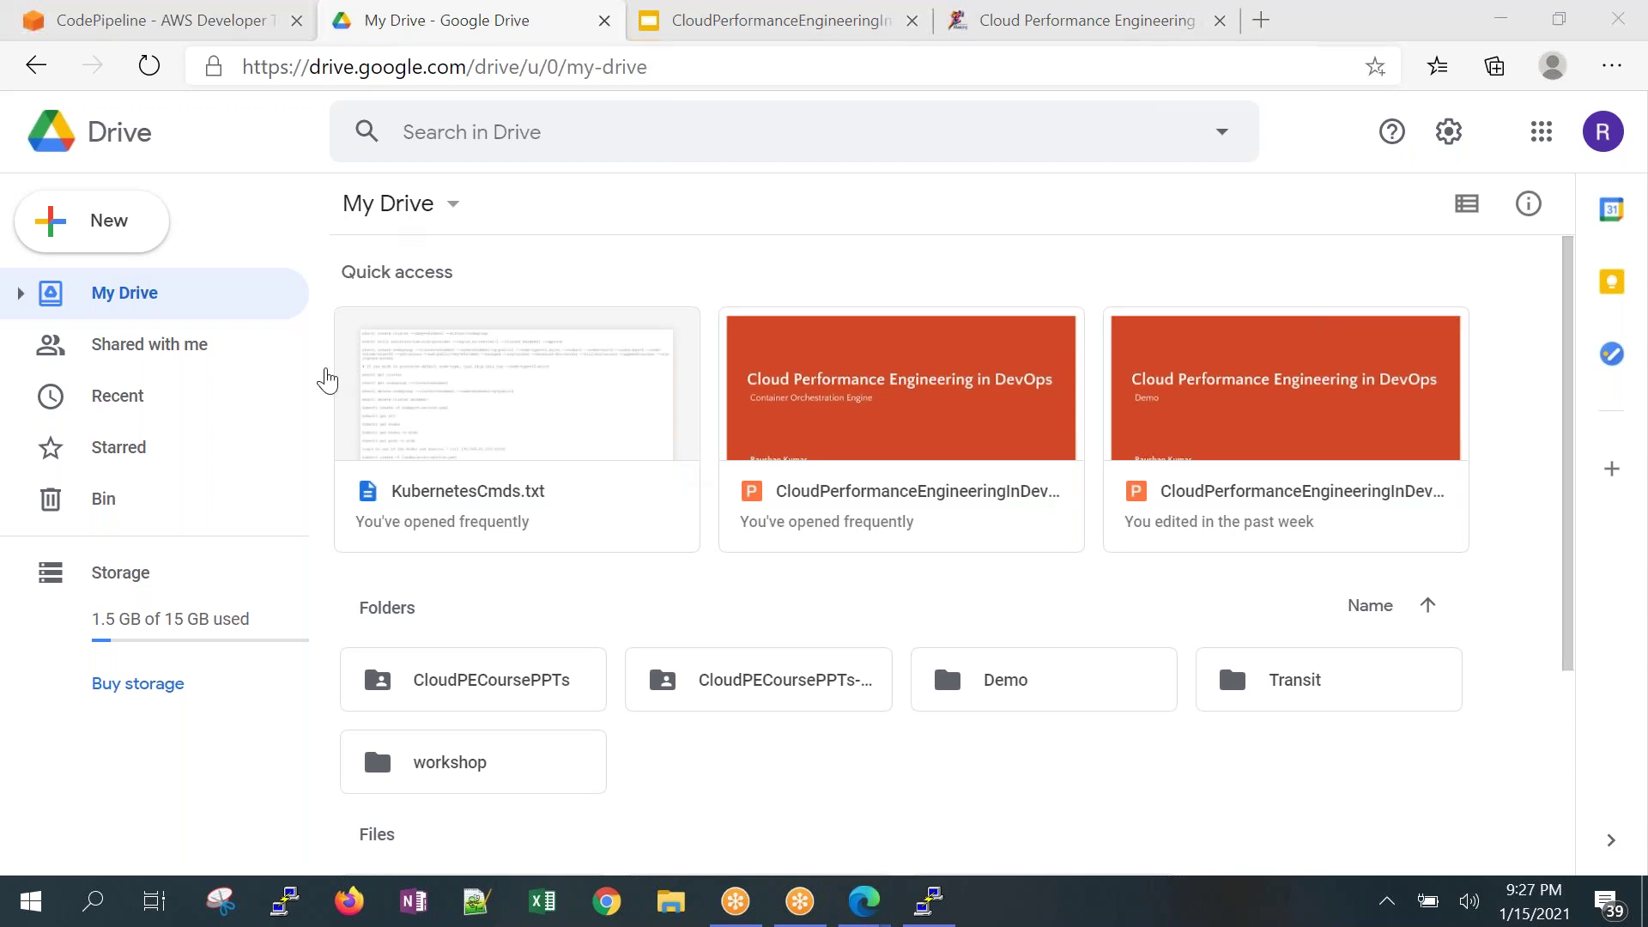
click(1042, 34)
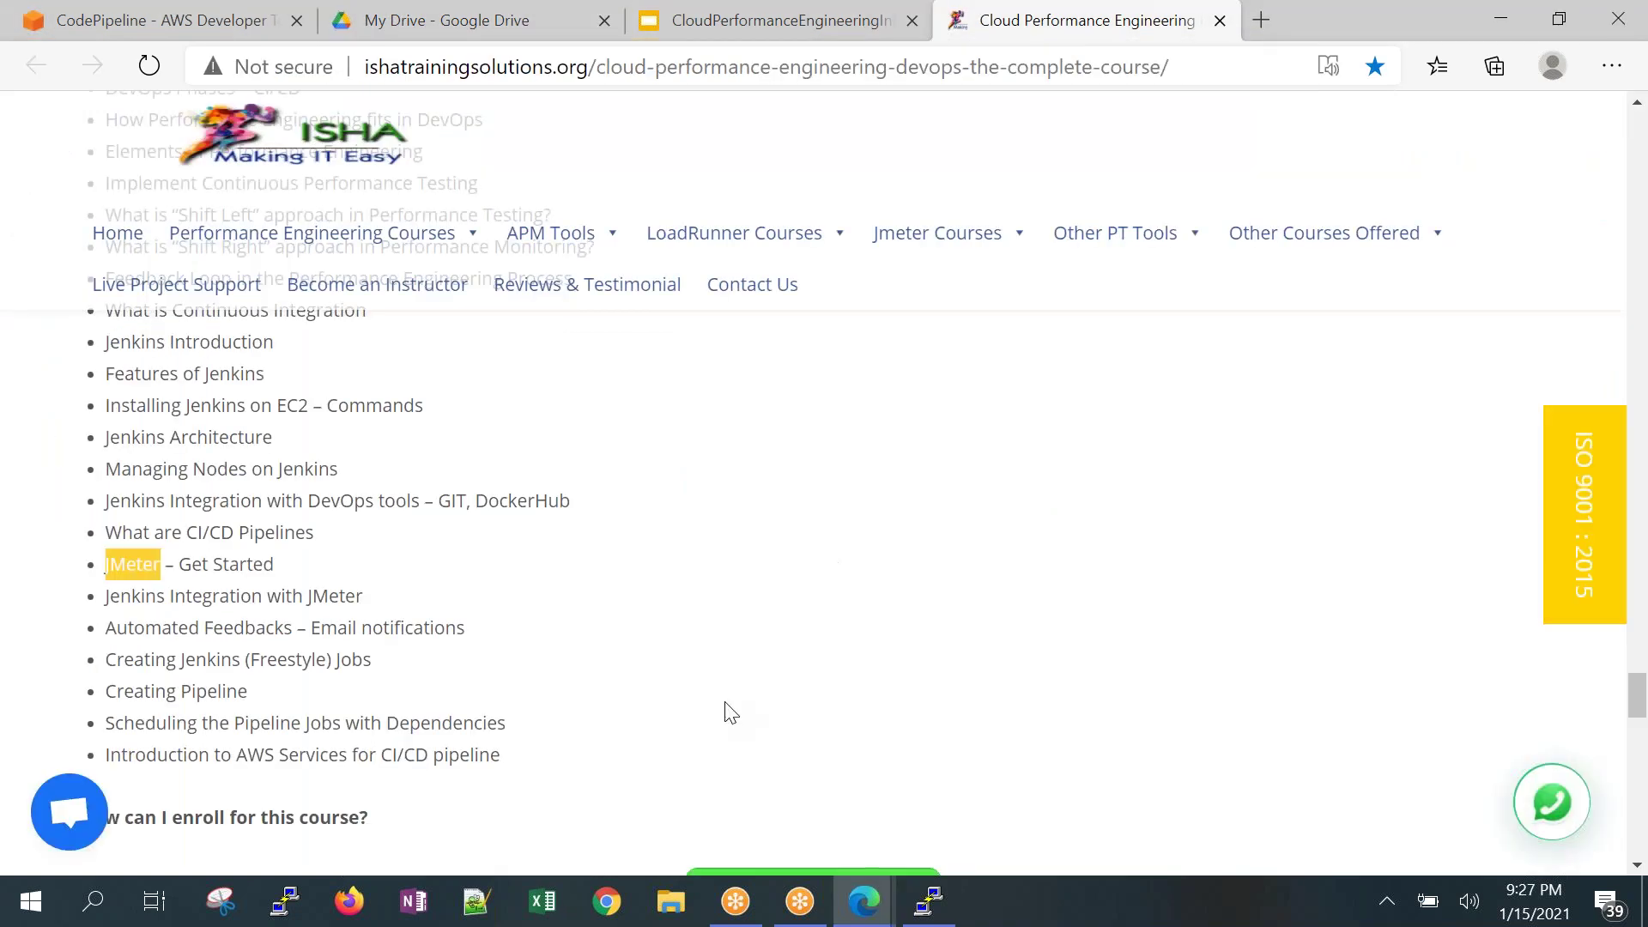
Go back to the Kubernetes syllabus section and highlight the CloudWatch Container Insights topic, then clear the highlight.
scroll(729, 710, up, 5)
scroll(761, 657, up, 3)
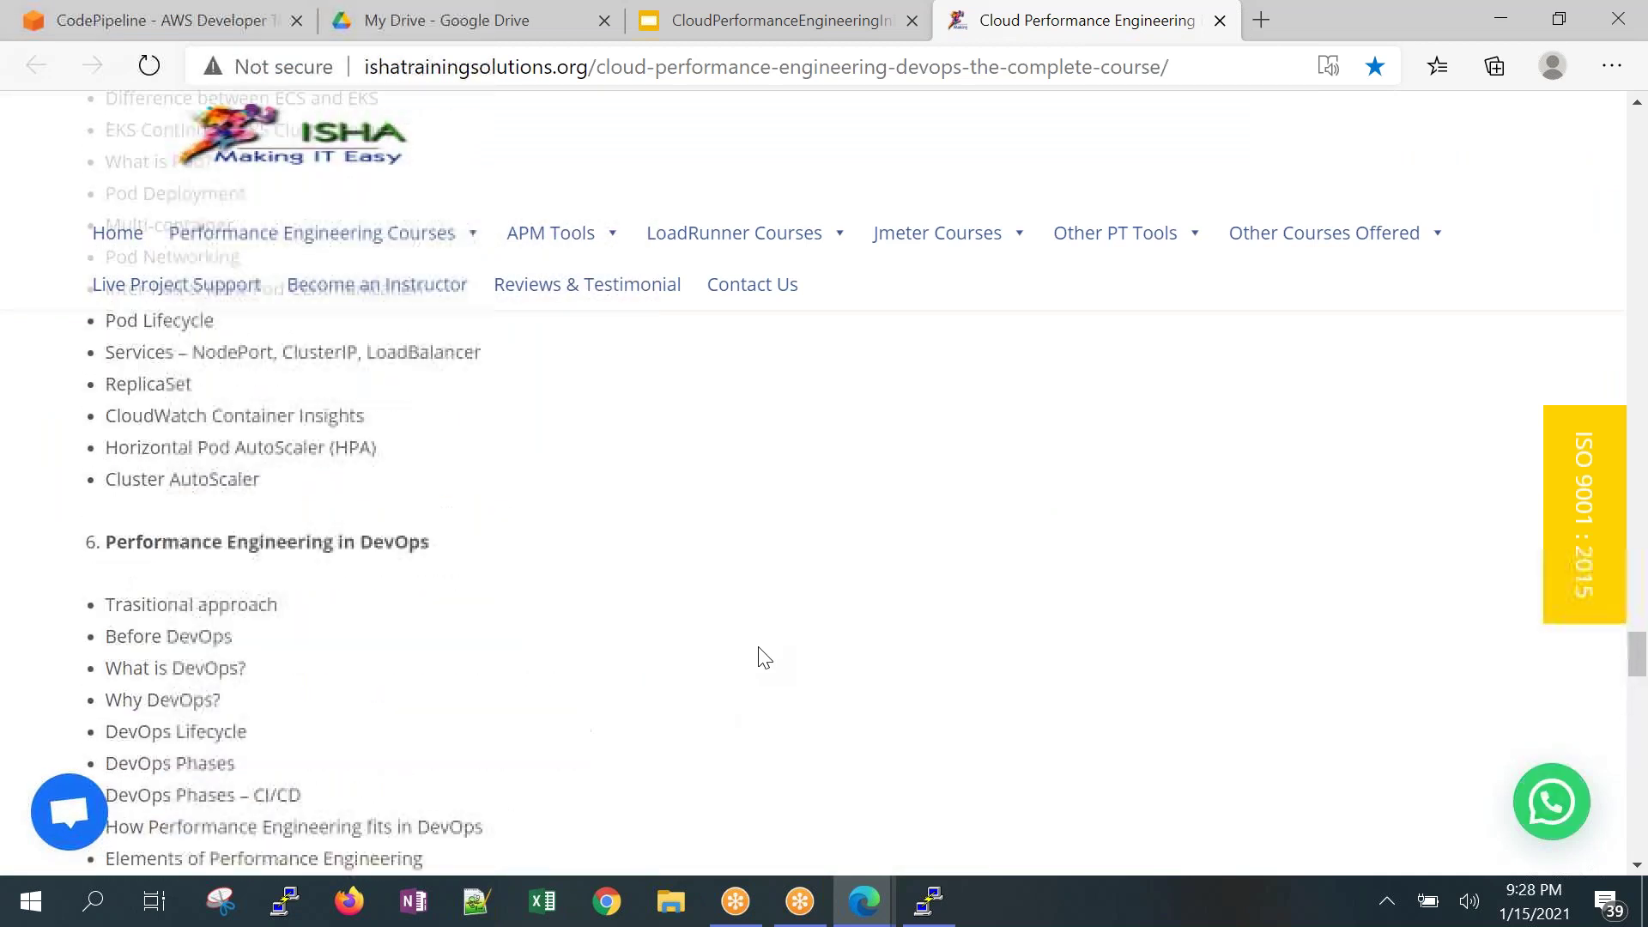
scroll(763, 656, up, 3)
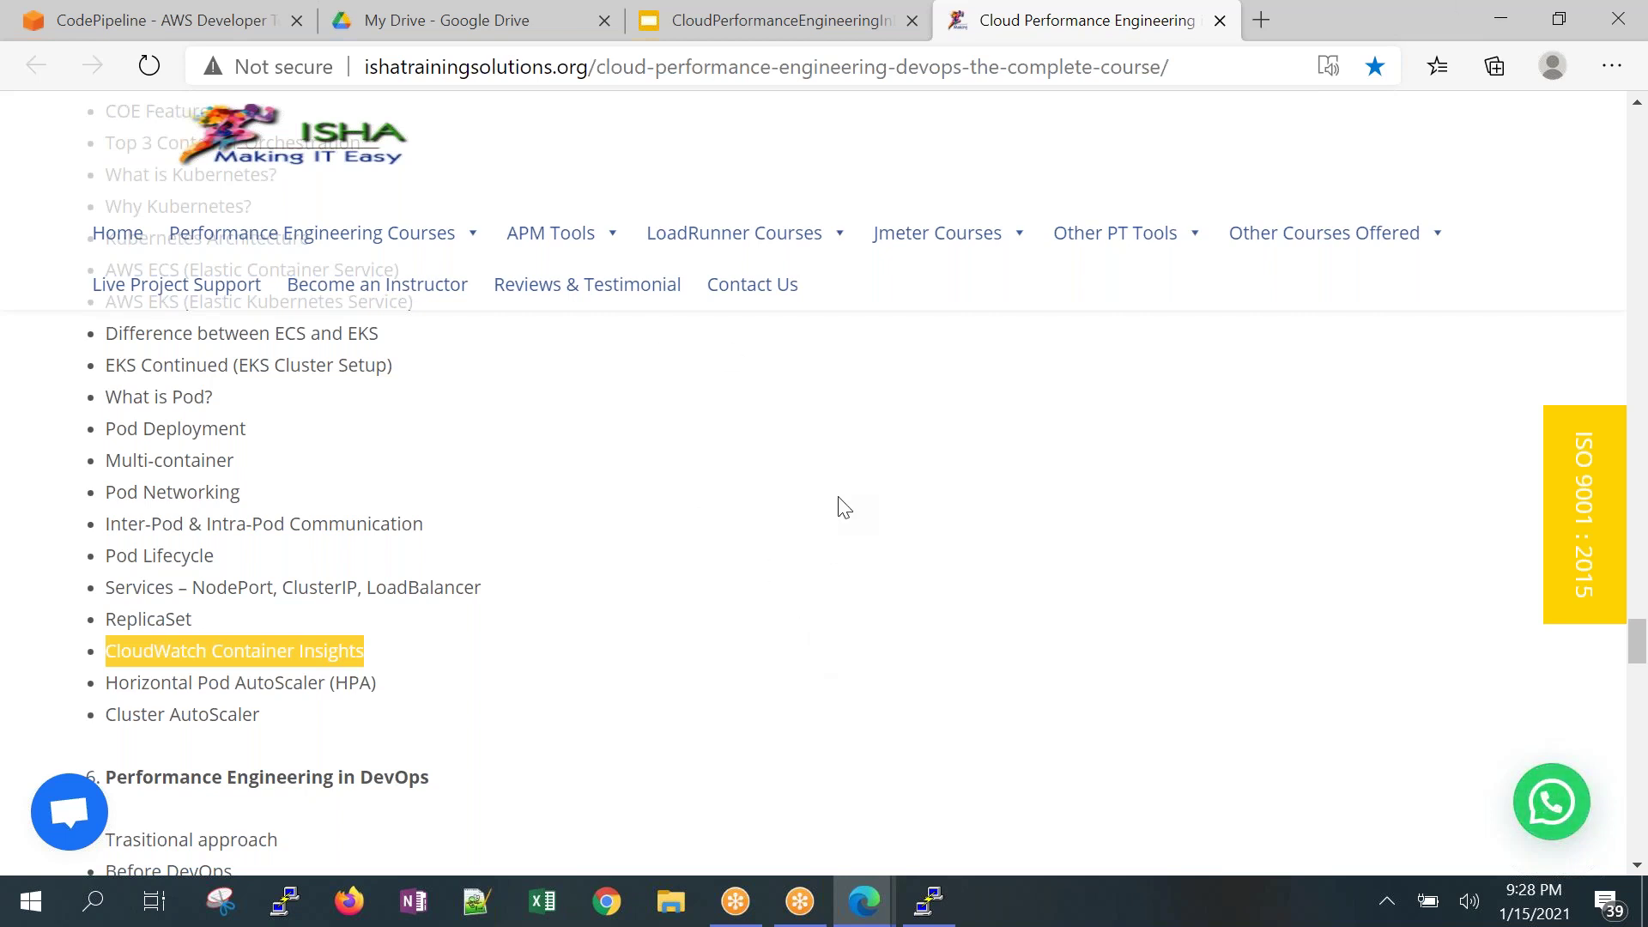
click(429, 618)
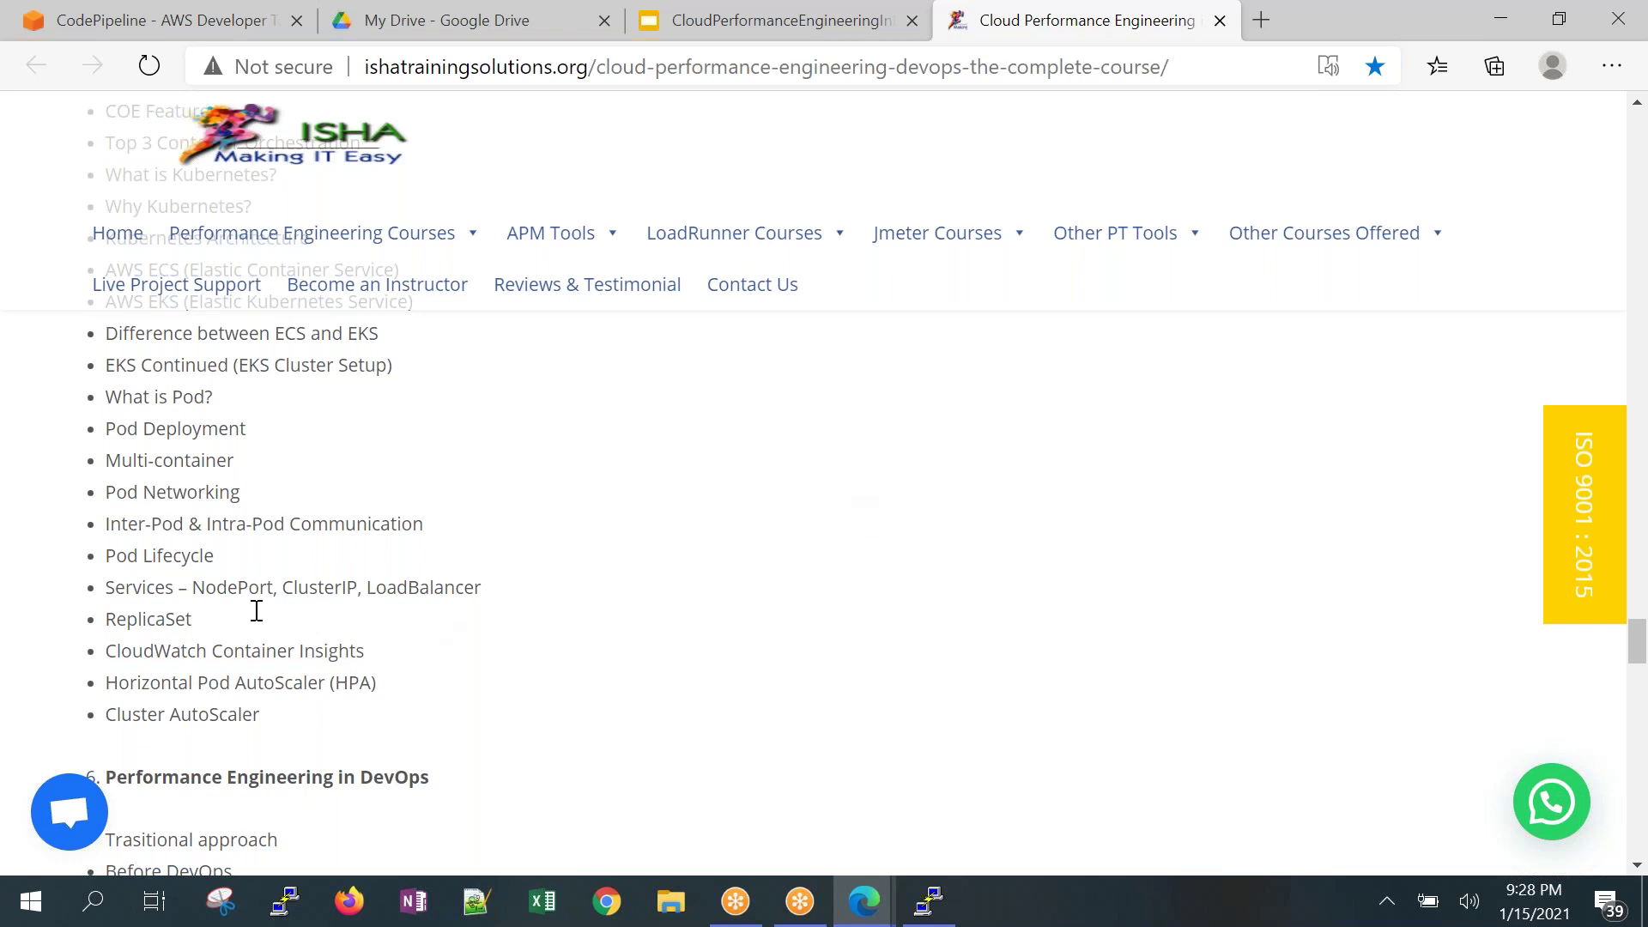
Switch to the AWS console, search the services for "cloudwatch" and open CloudWatch.
click(182, 25)
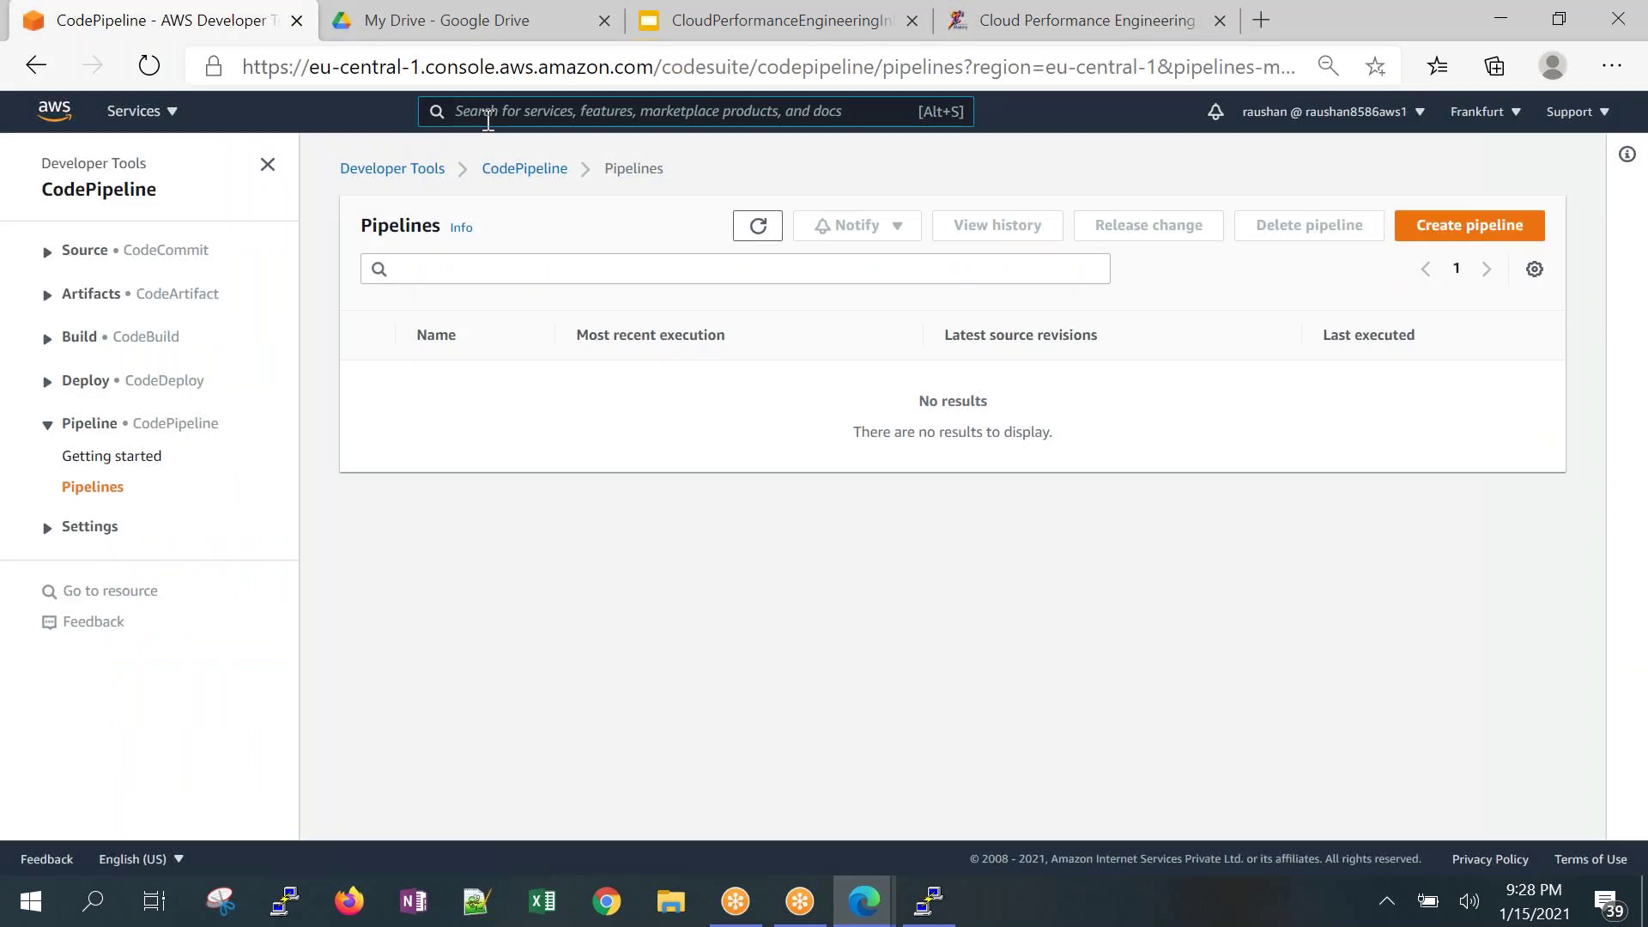
text(cloud9)
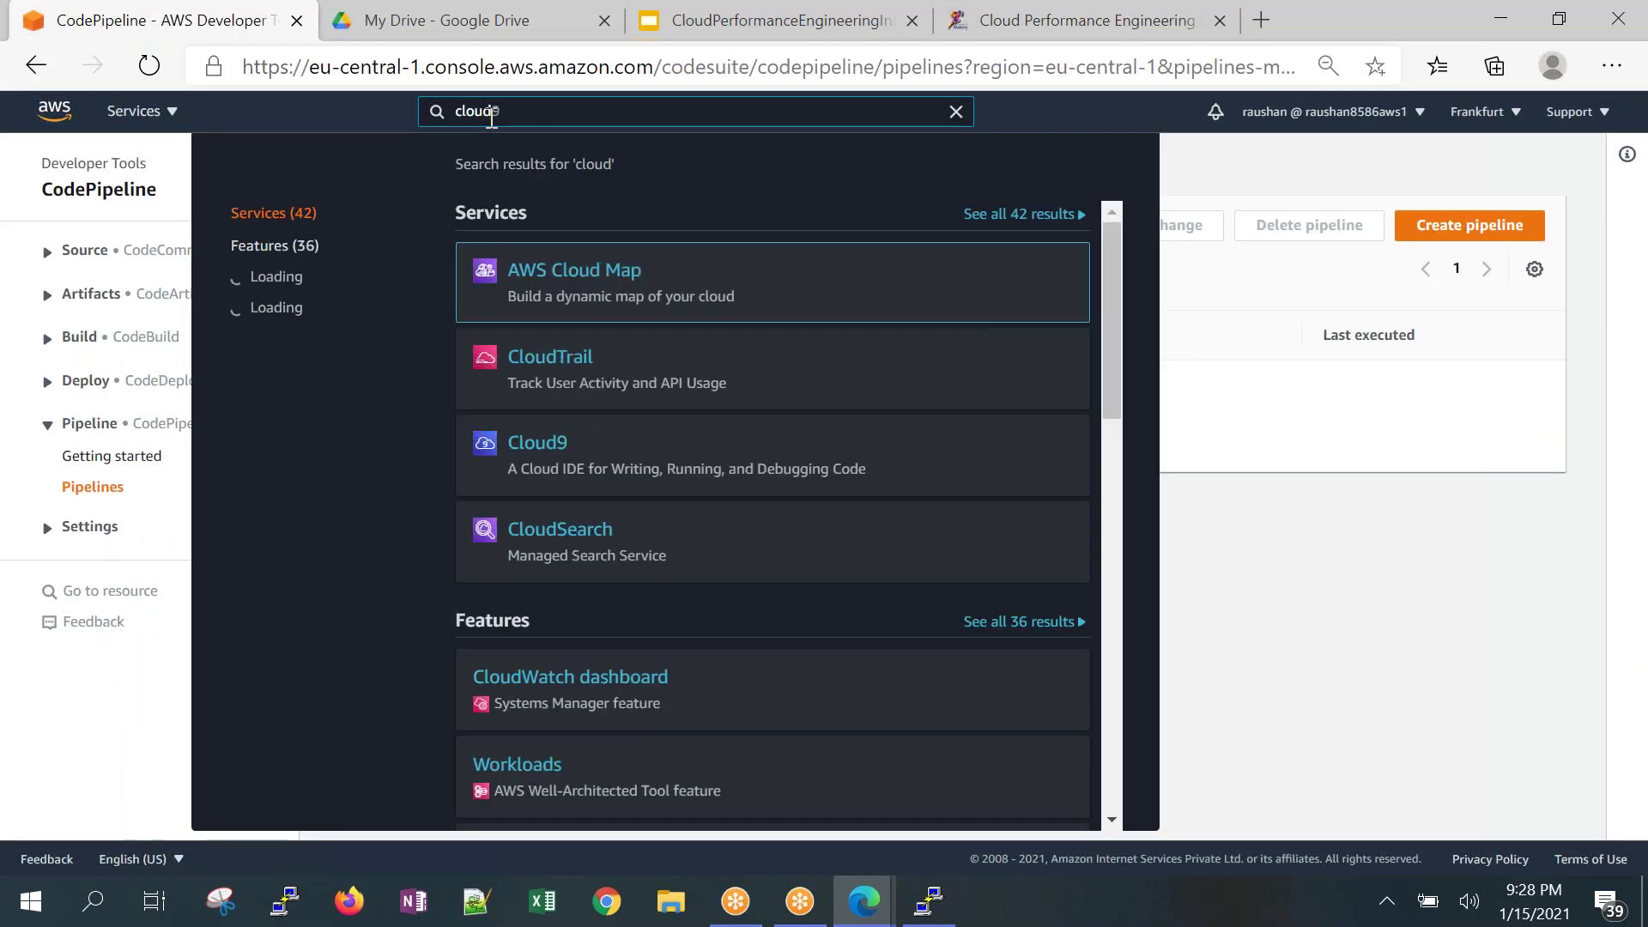
key(BackSpace)
text(wa)
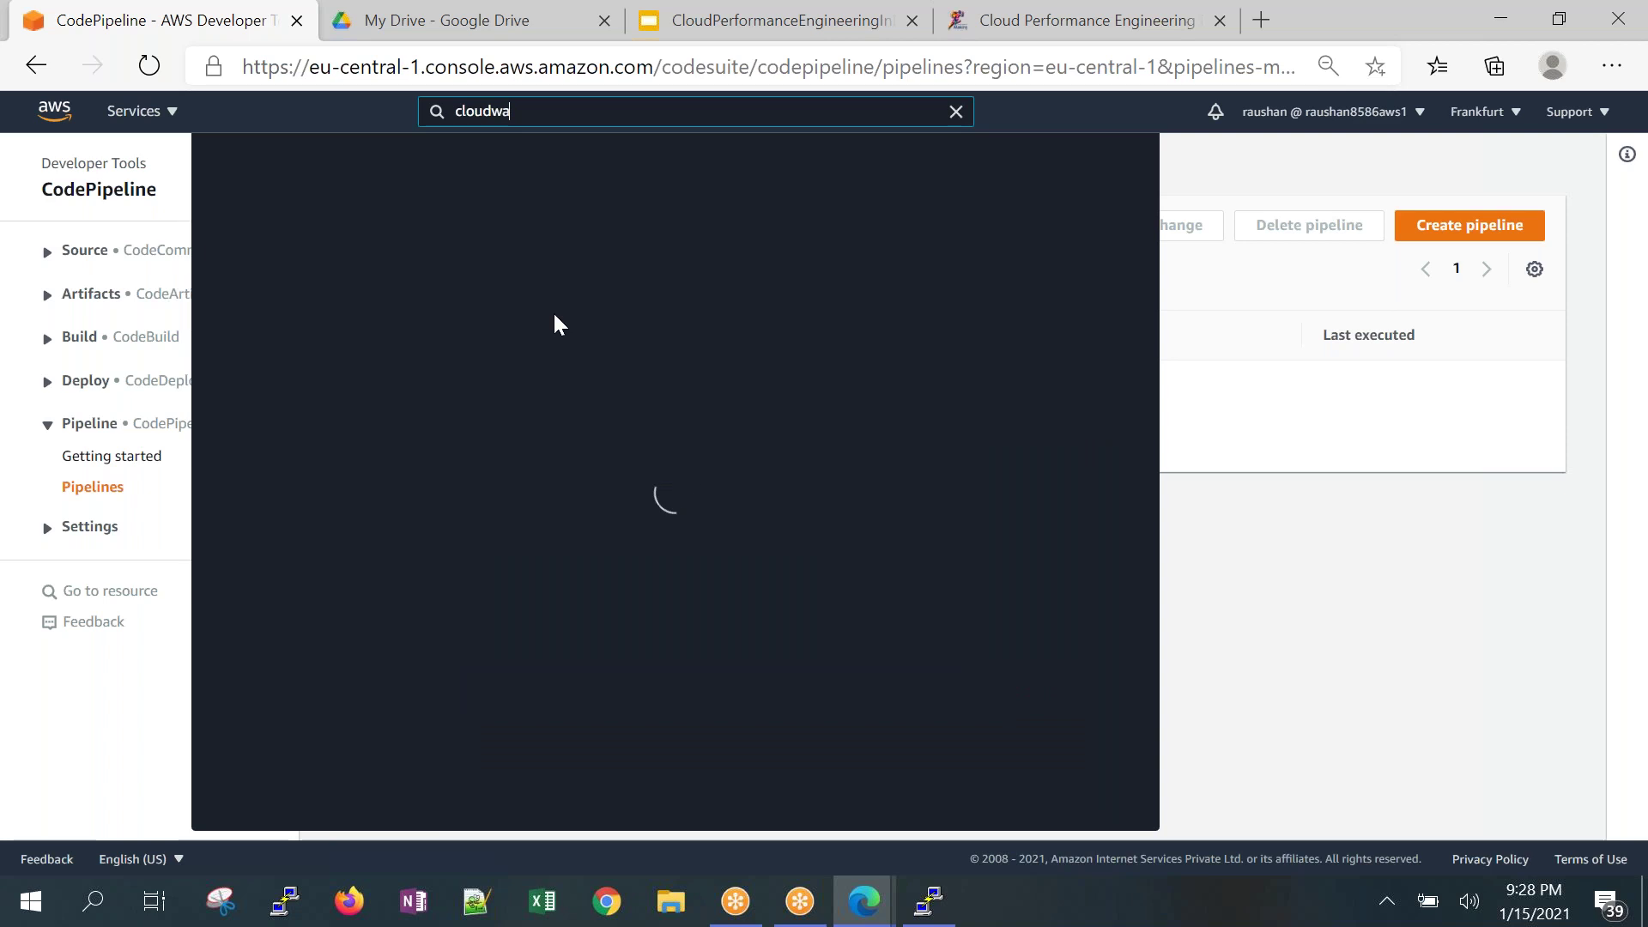
text(tch)
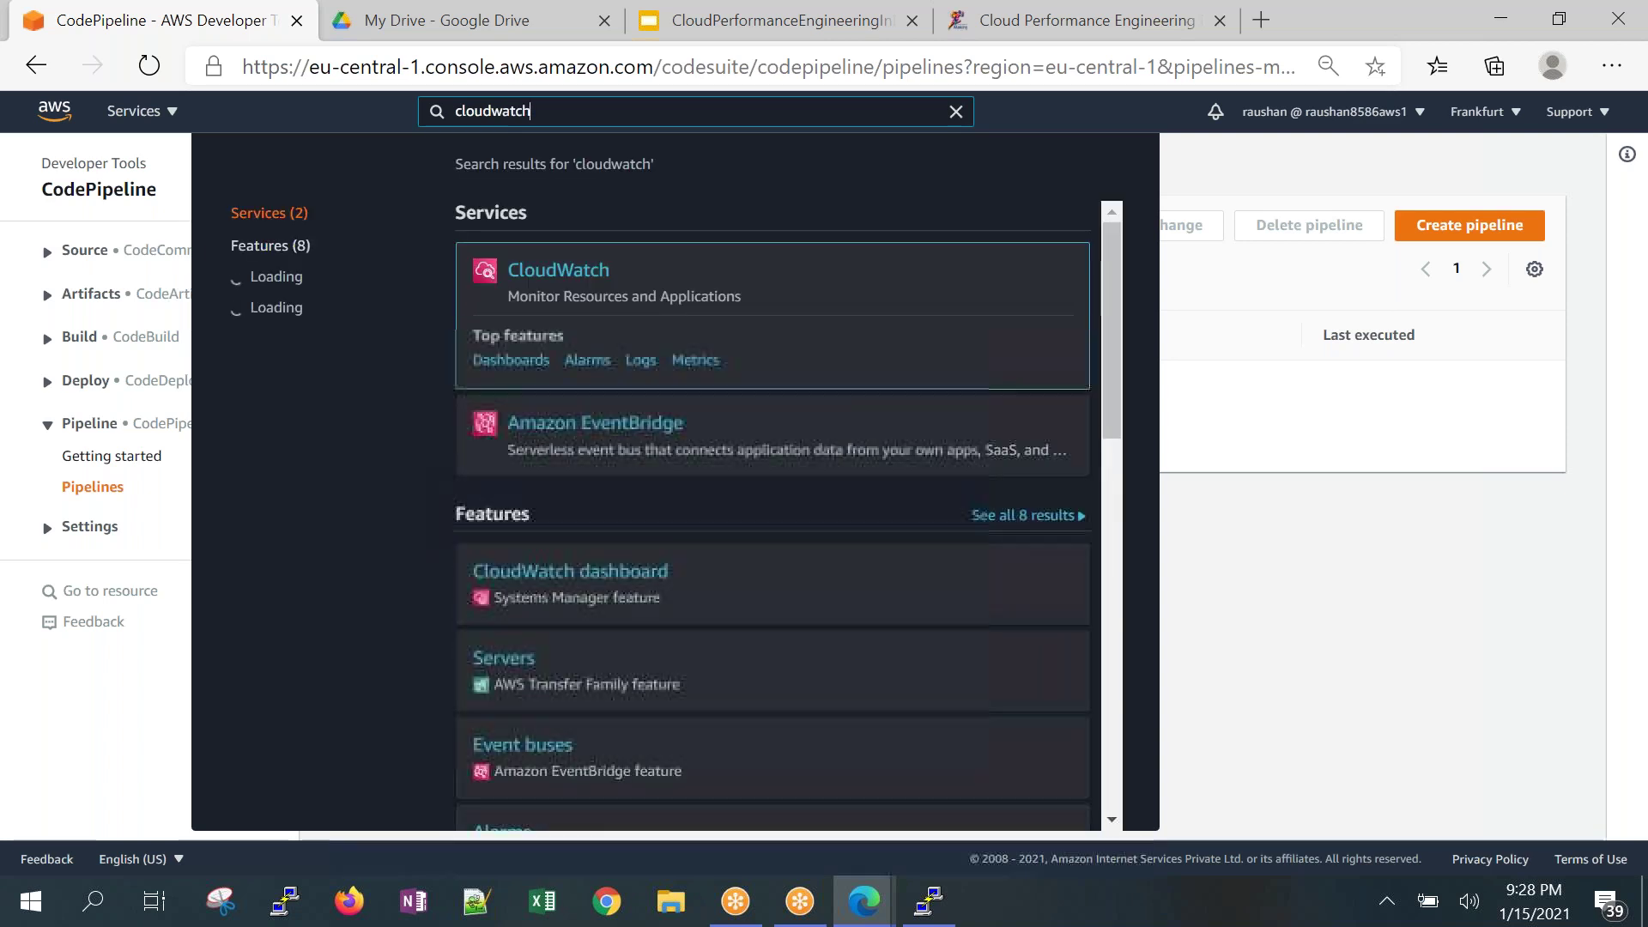
click(841, 311)
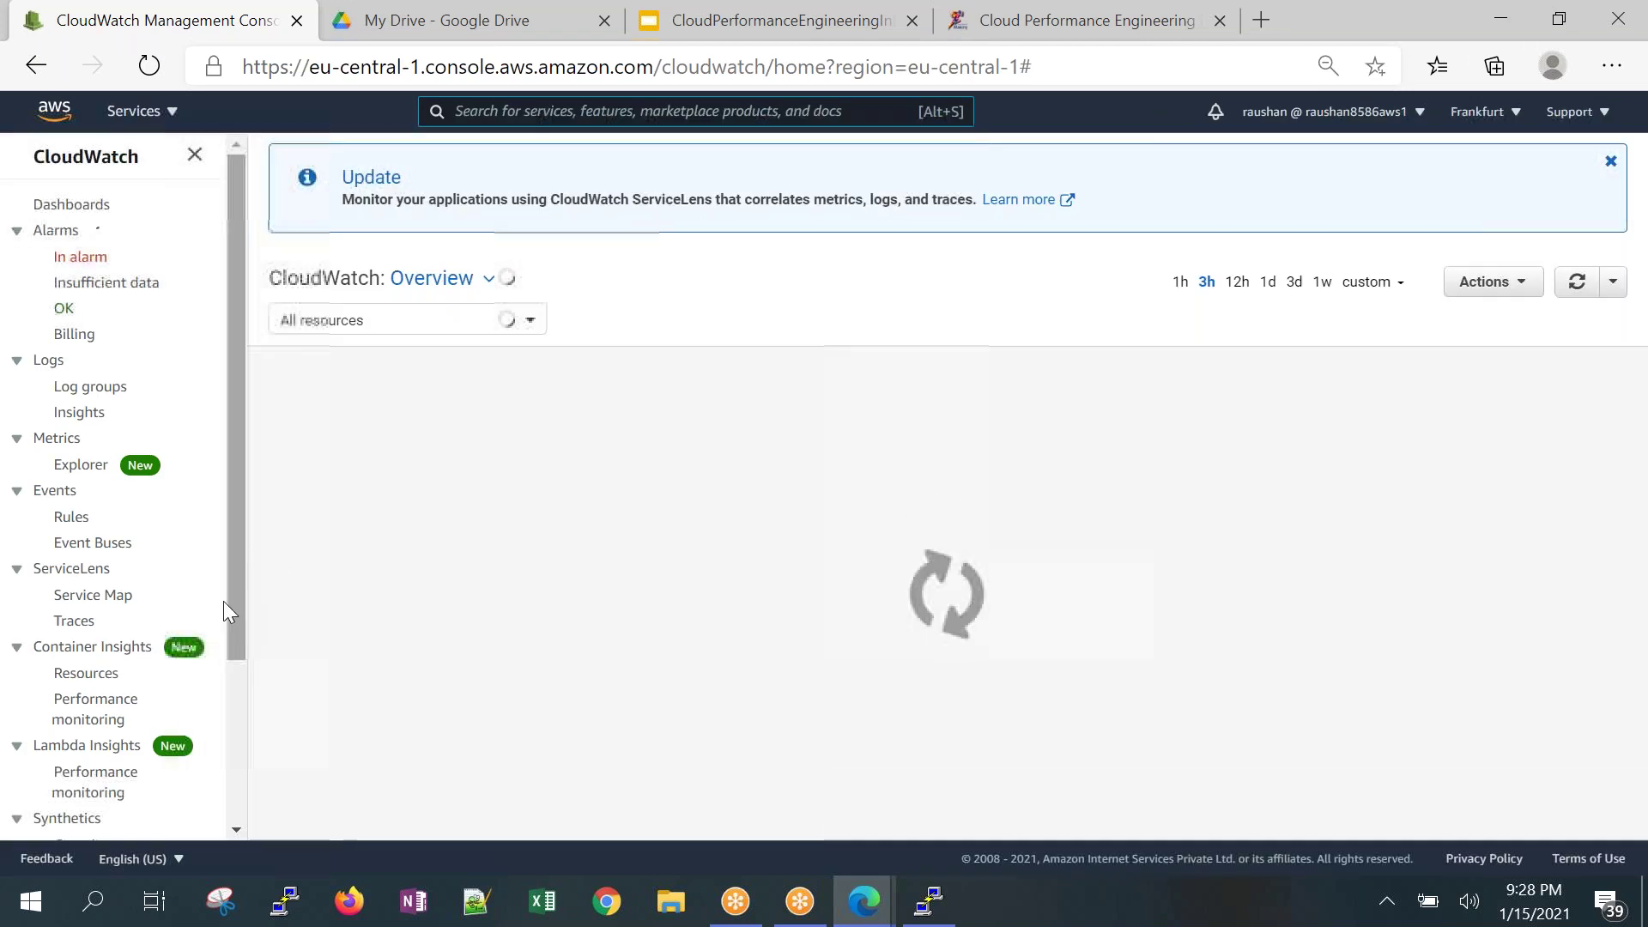
Open Container Insights in CloudWatch and highlight its page heading.
click(101, 648)
click(103, 653)
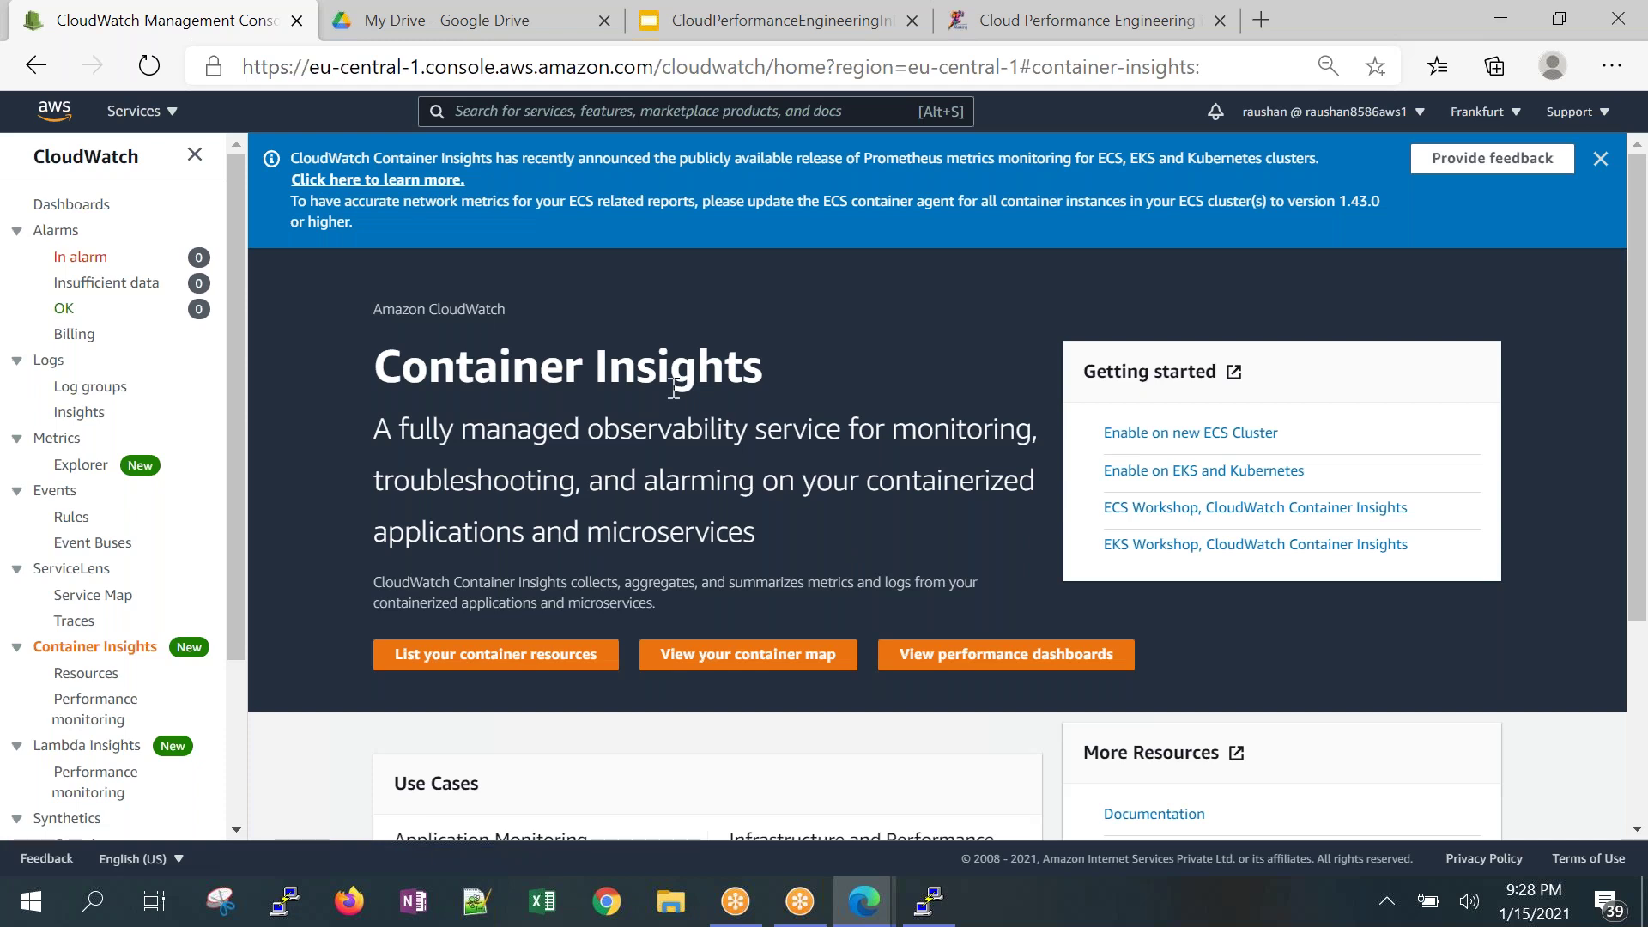
drag(600, 380, 375, 380)
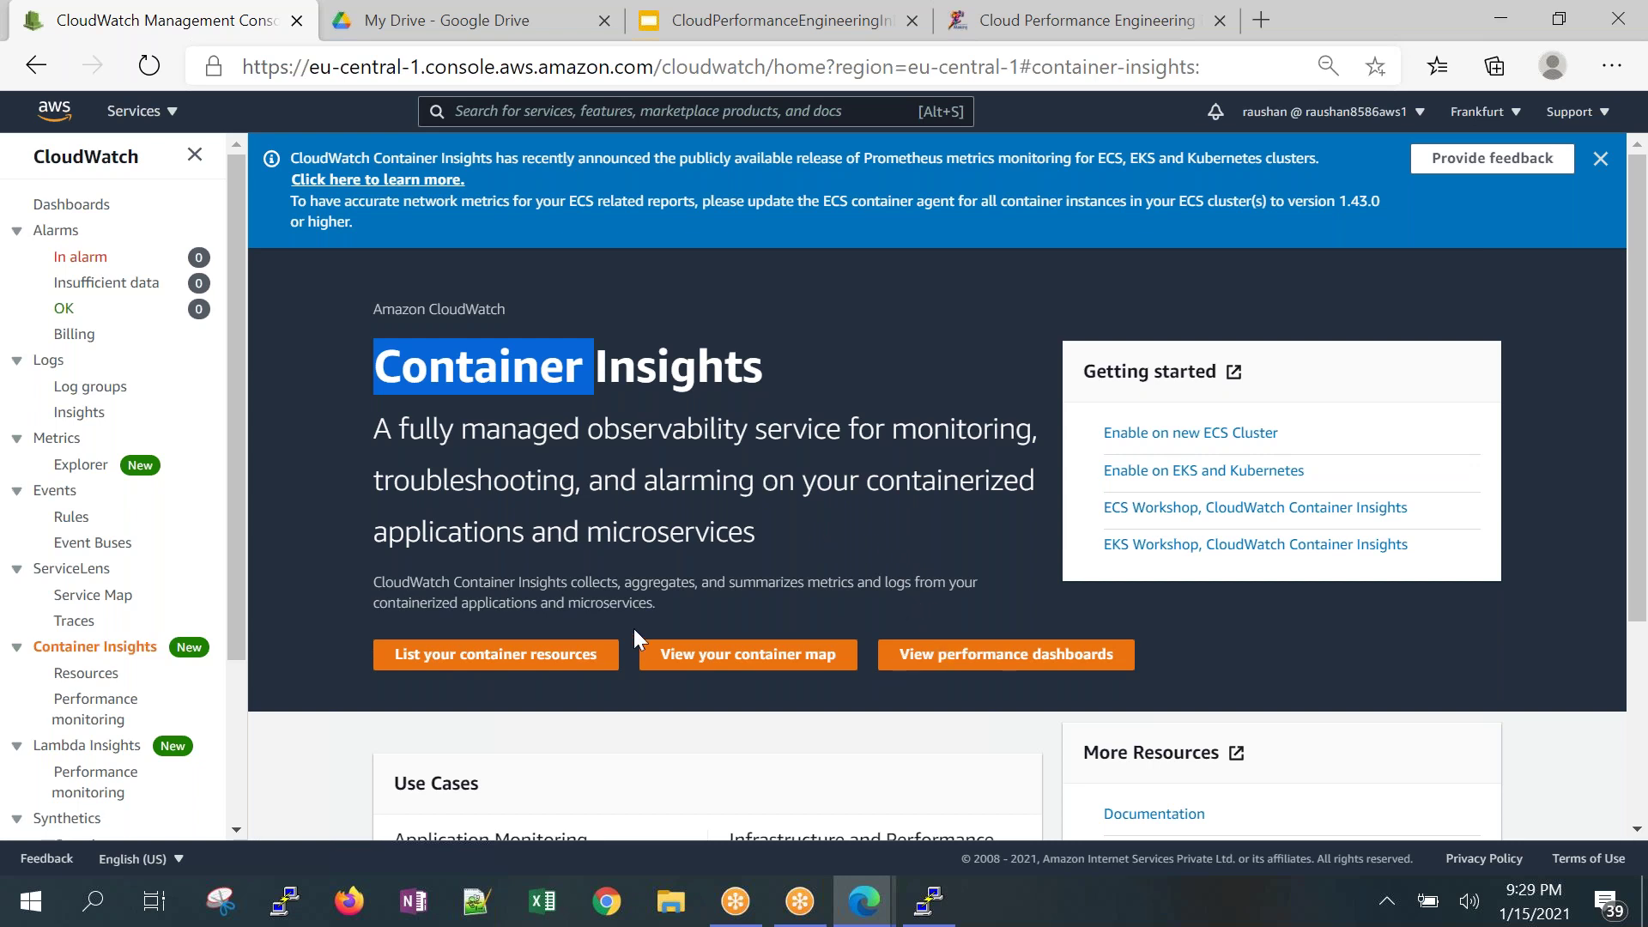
click(771, 369)
drag(771, 369, 375, 371)
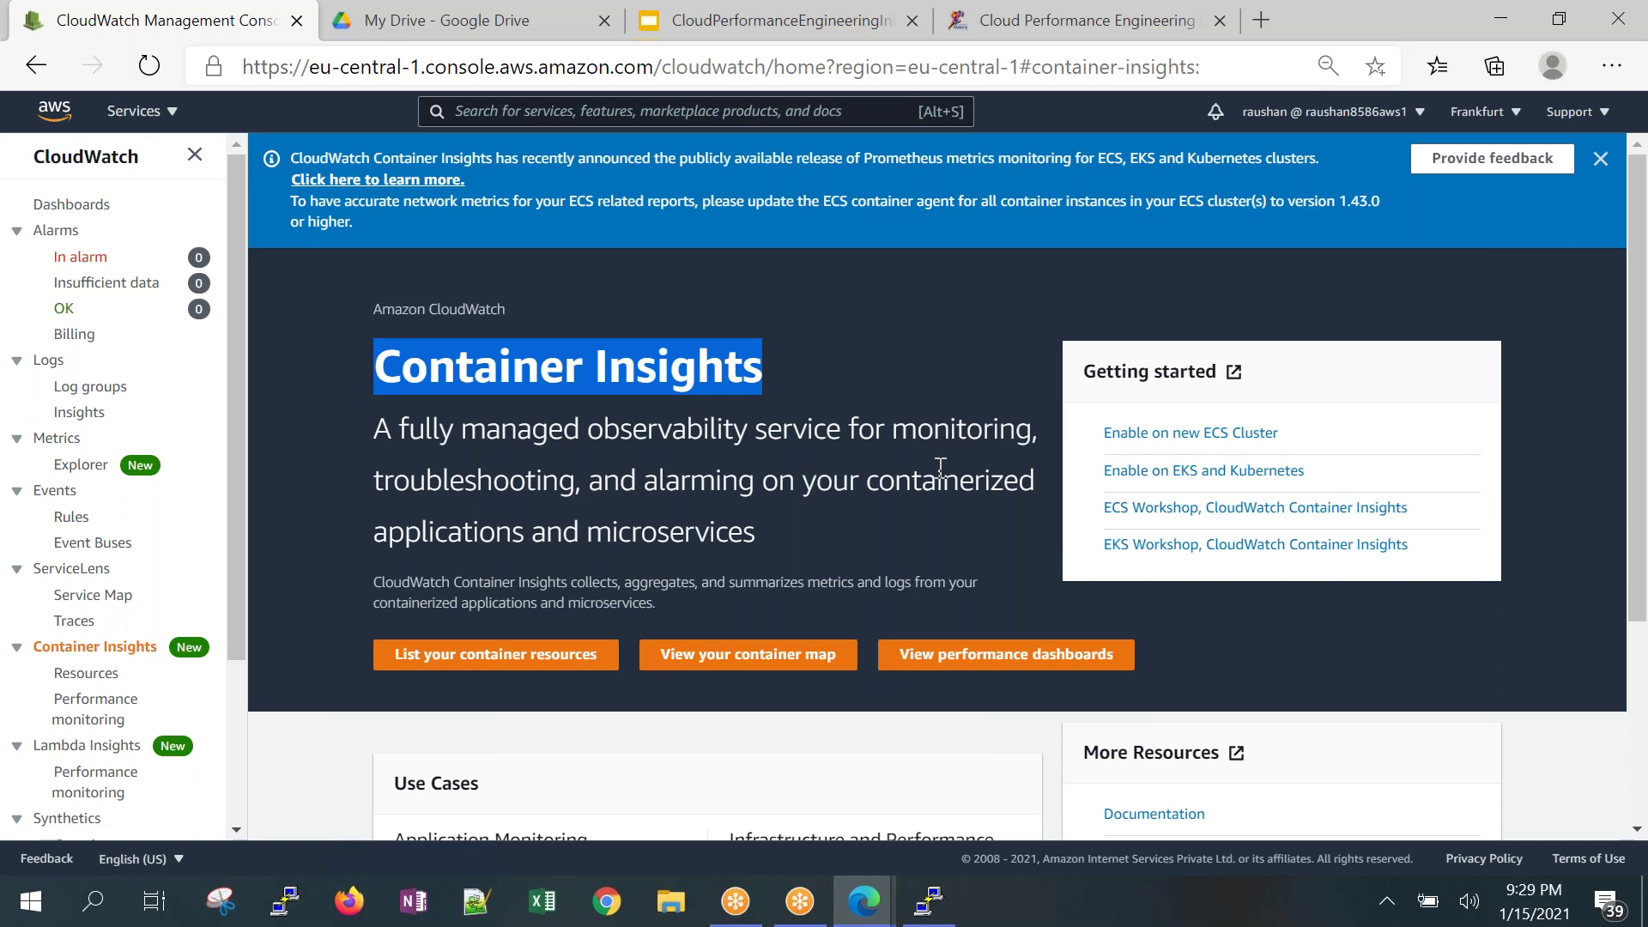
Open the Prometheus metrics documentation from the Container Insights resources and point out the article's title.
scroll(890, 367, down, 3)
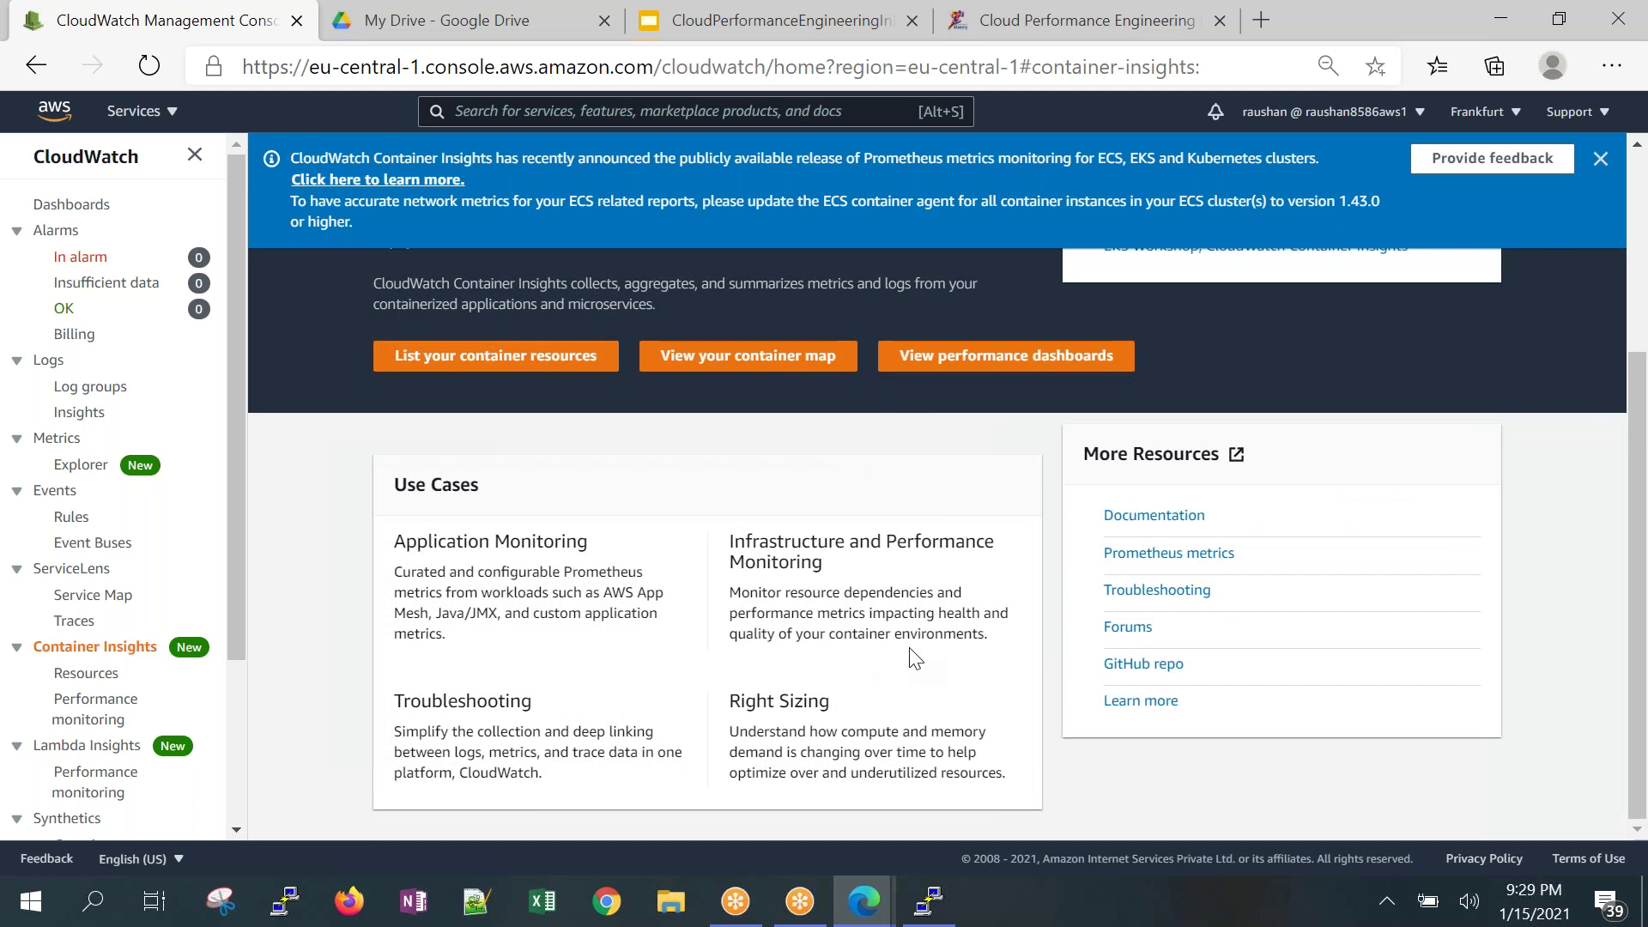
drag(1236, 556, 1109, 554)
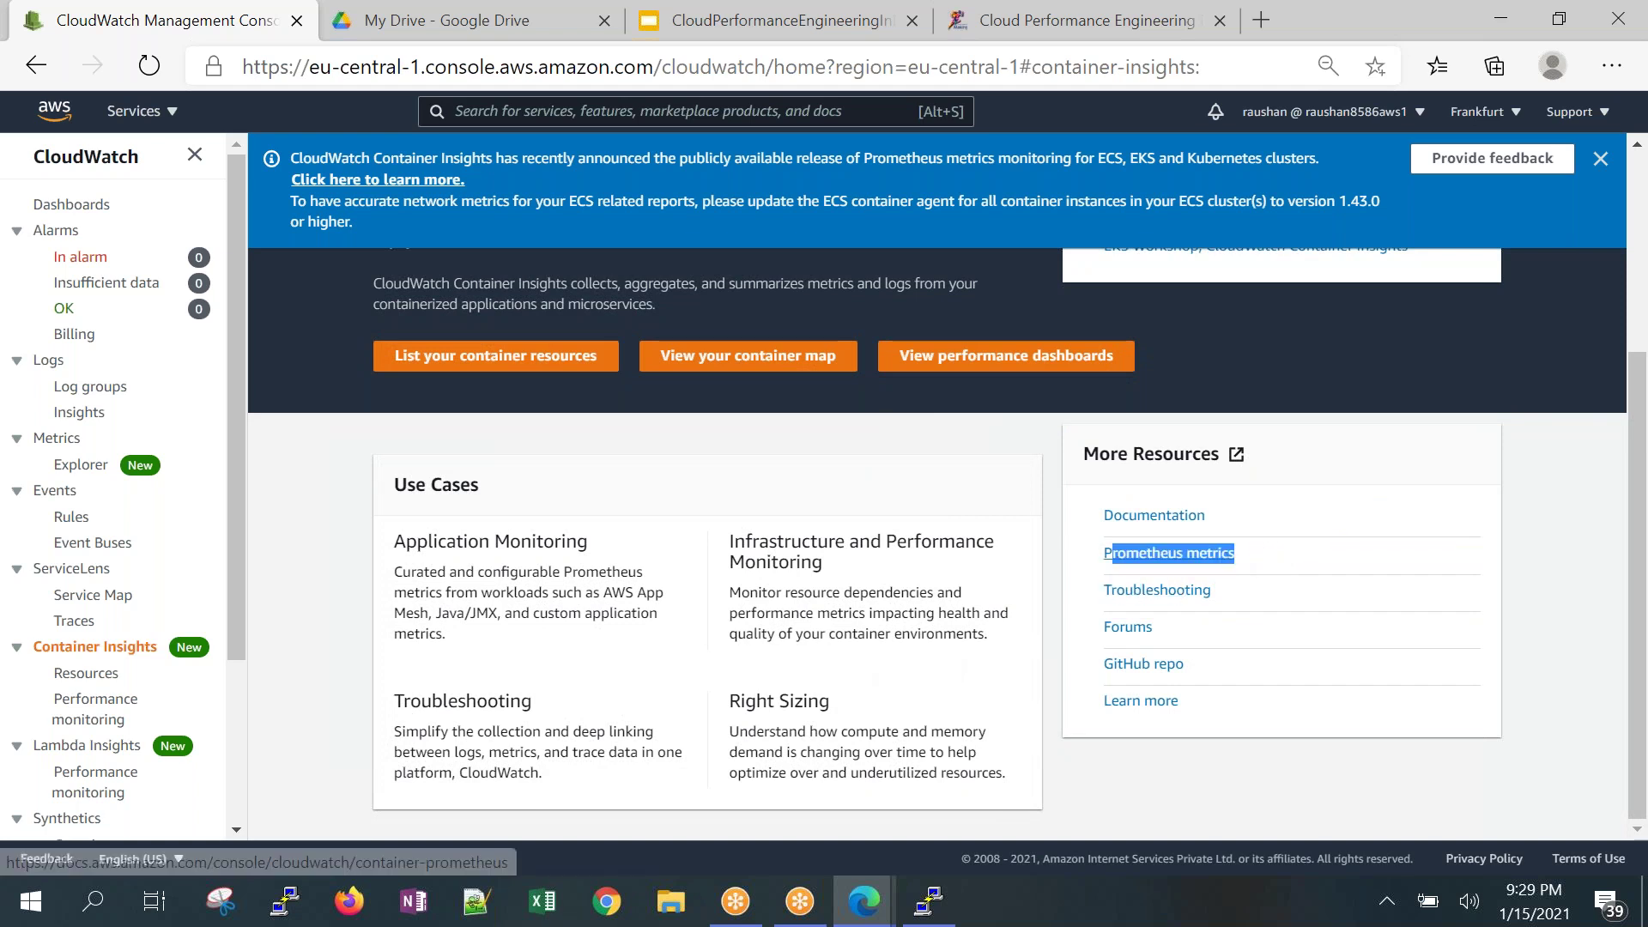
click(1163, 556)
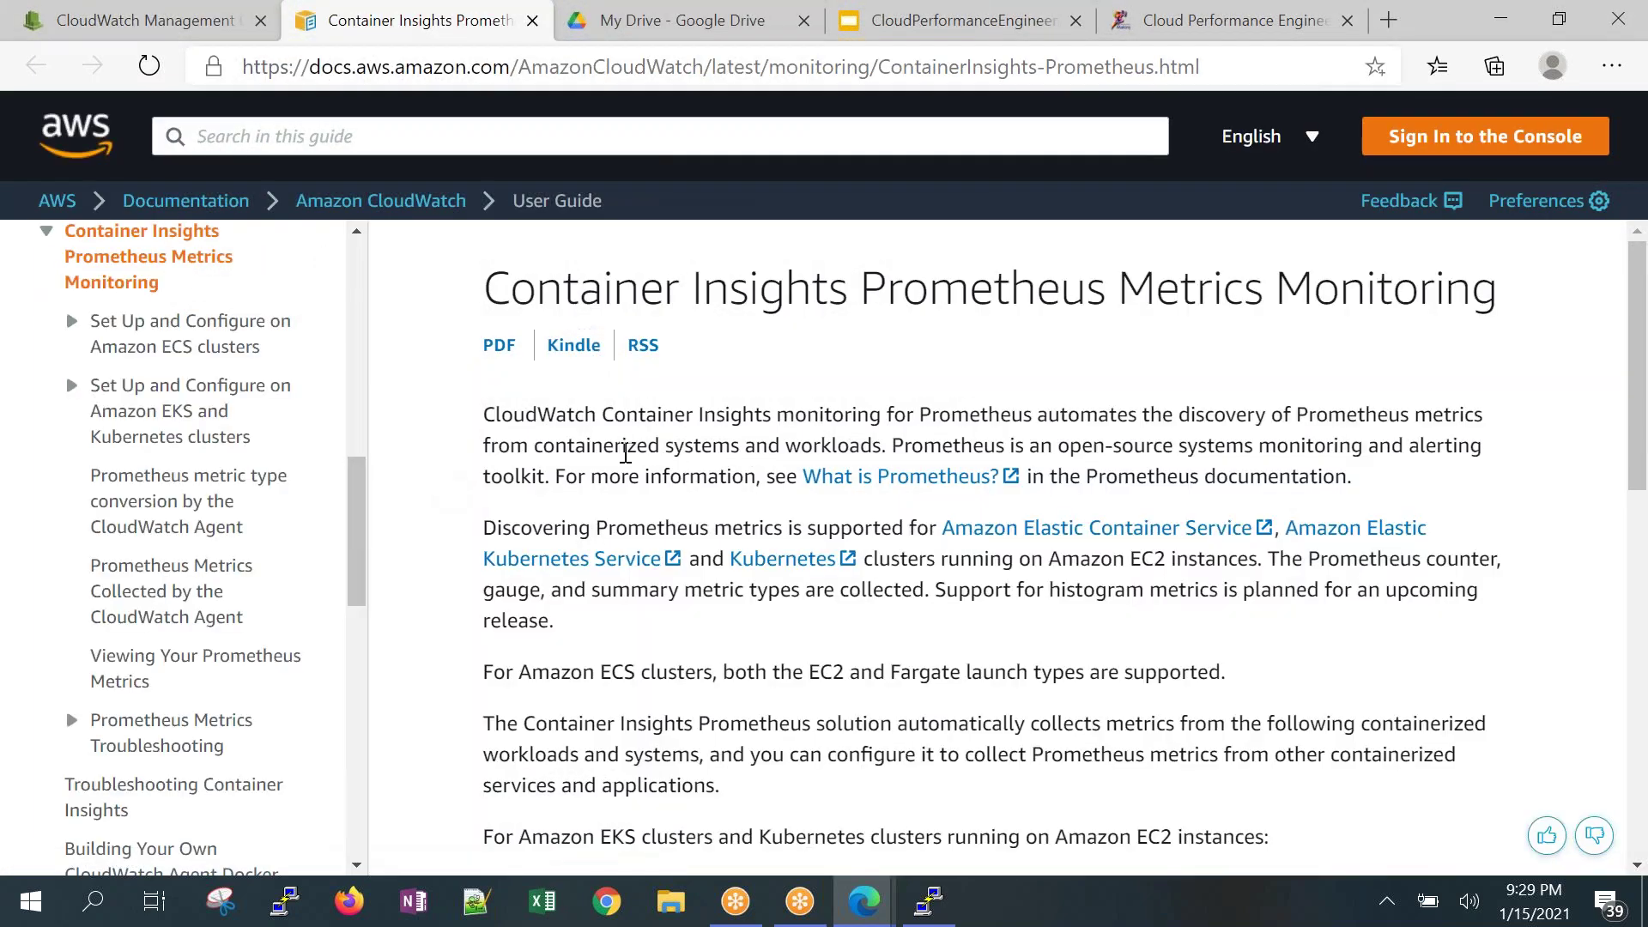
drag(1500, 290, 483, 294)
click(841, 386)
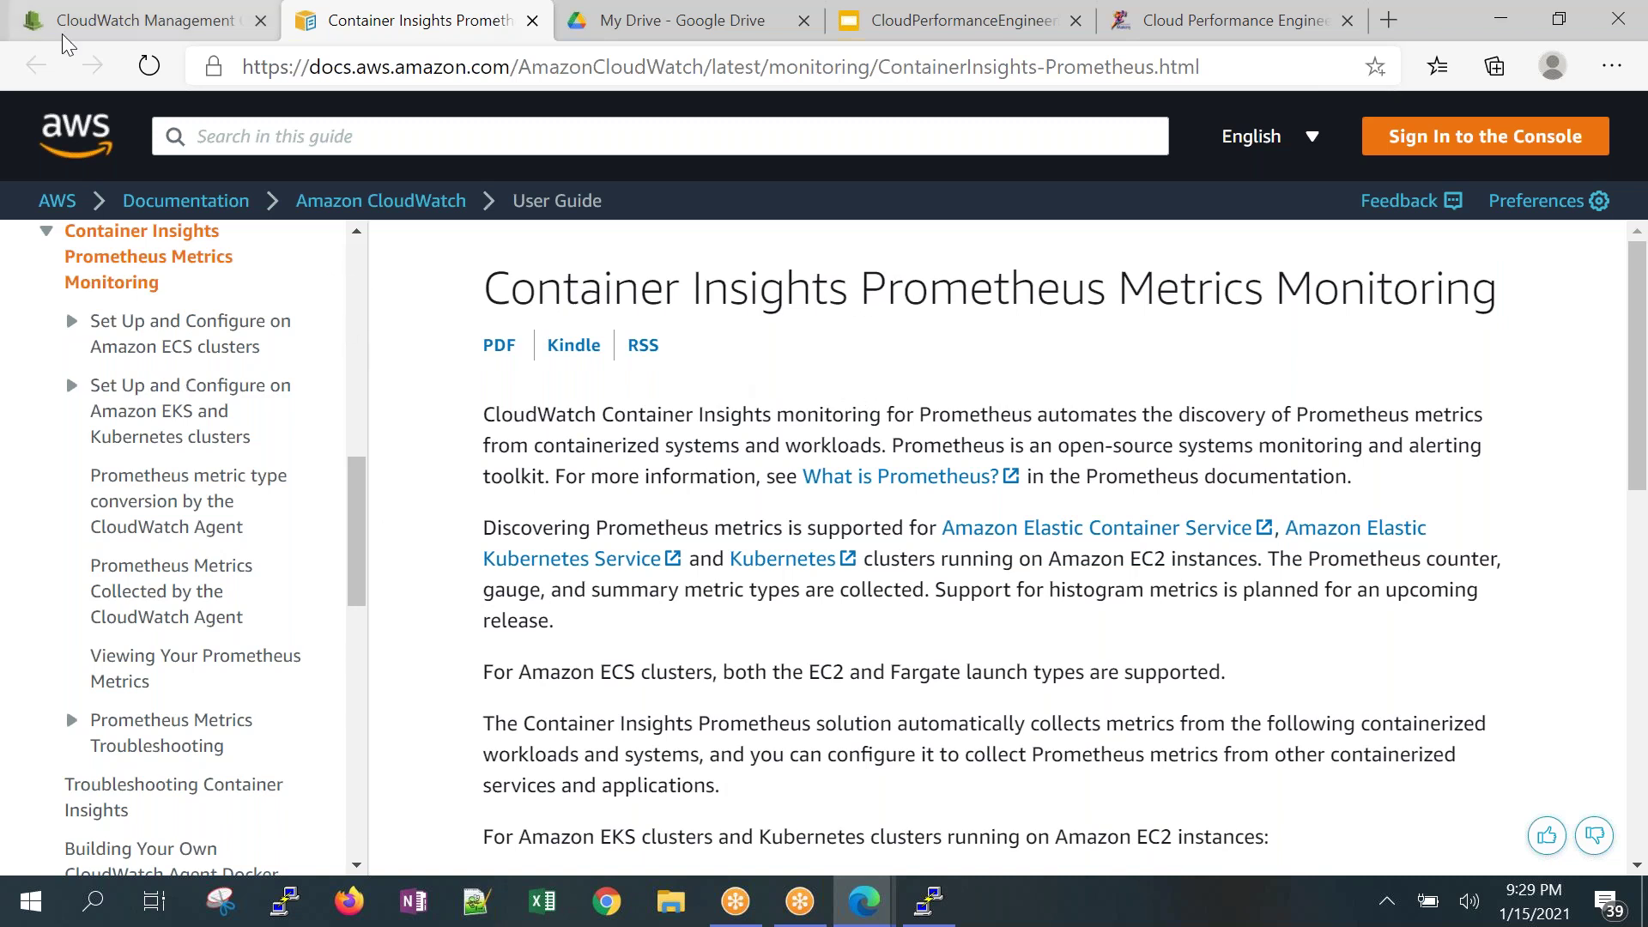
Return to the course page and highlight the AWS EKS (Elastic Kubernetes Service) topic in the Kubernetes section.
click(1200, 21)
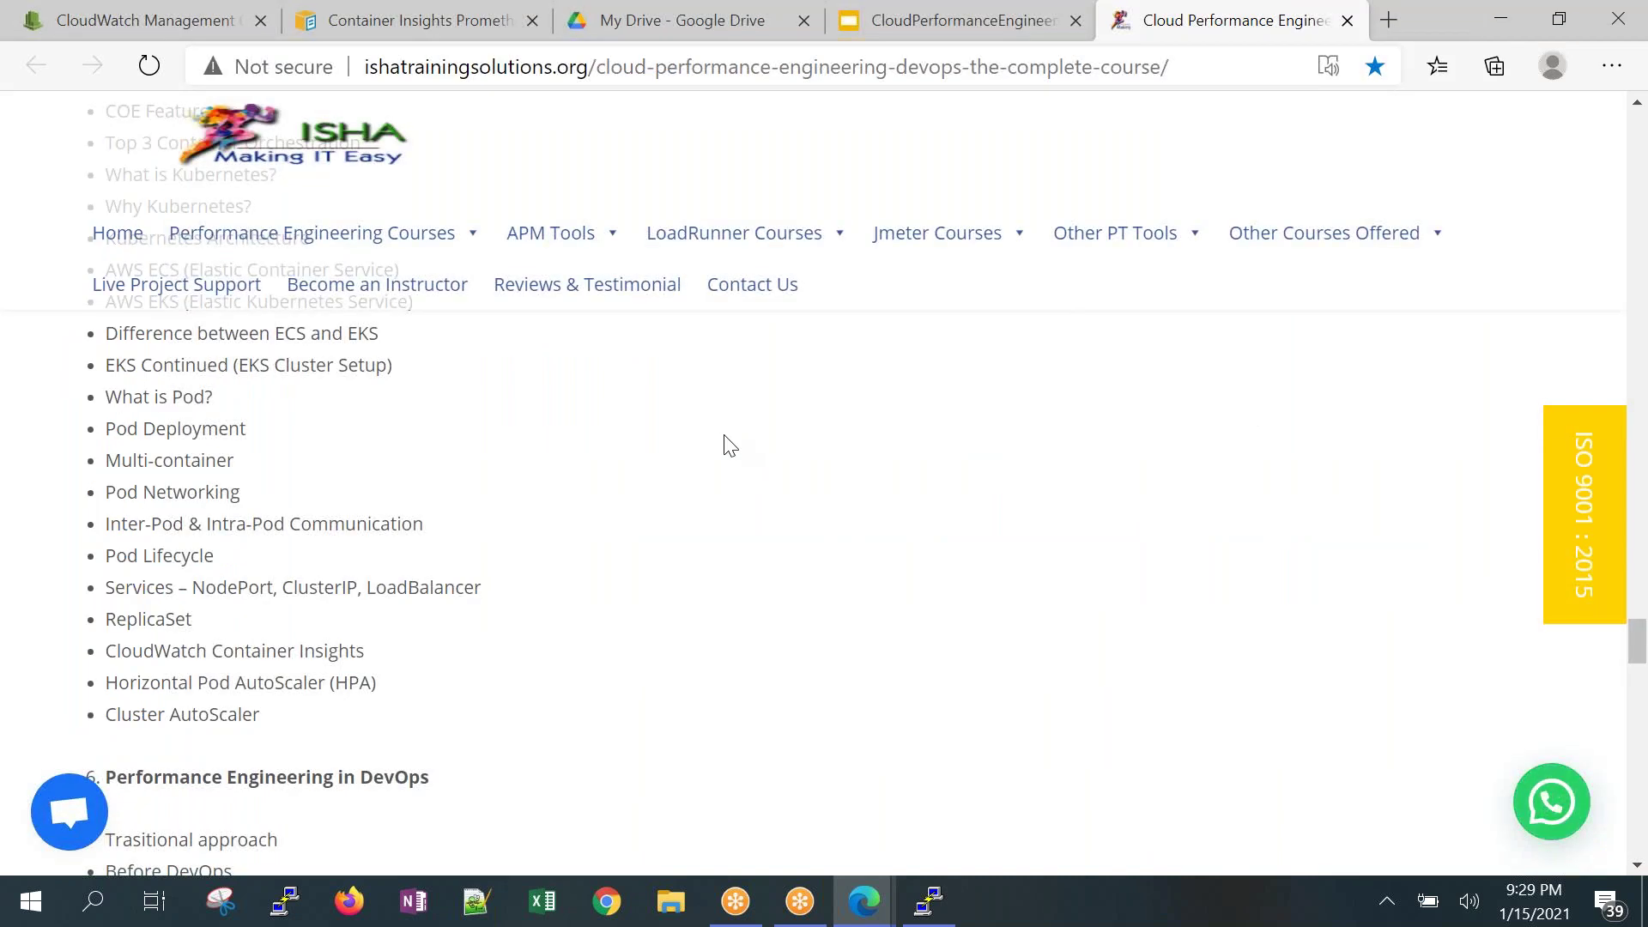
scroll(515, 592, up, 1)
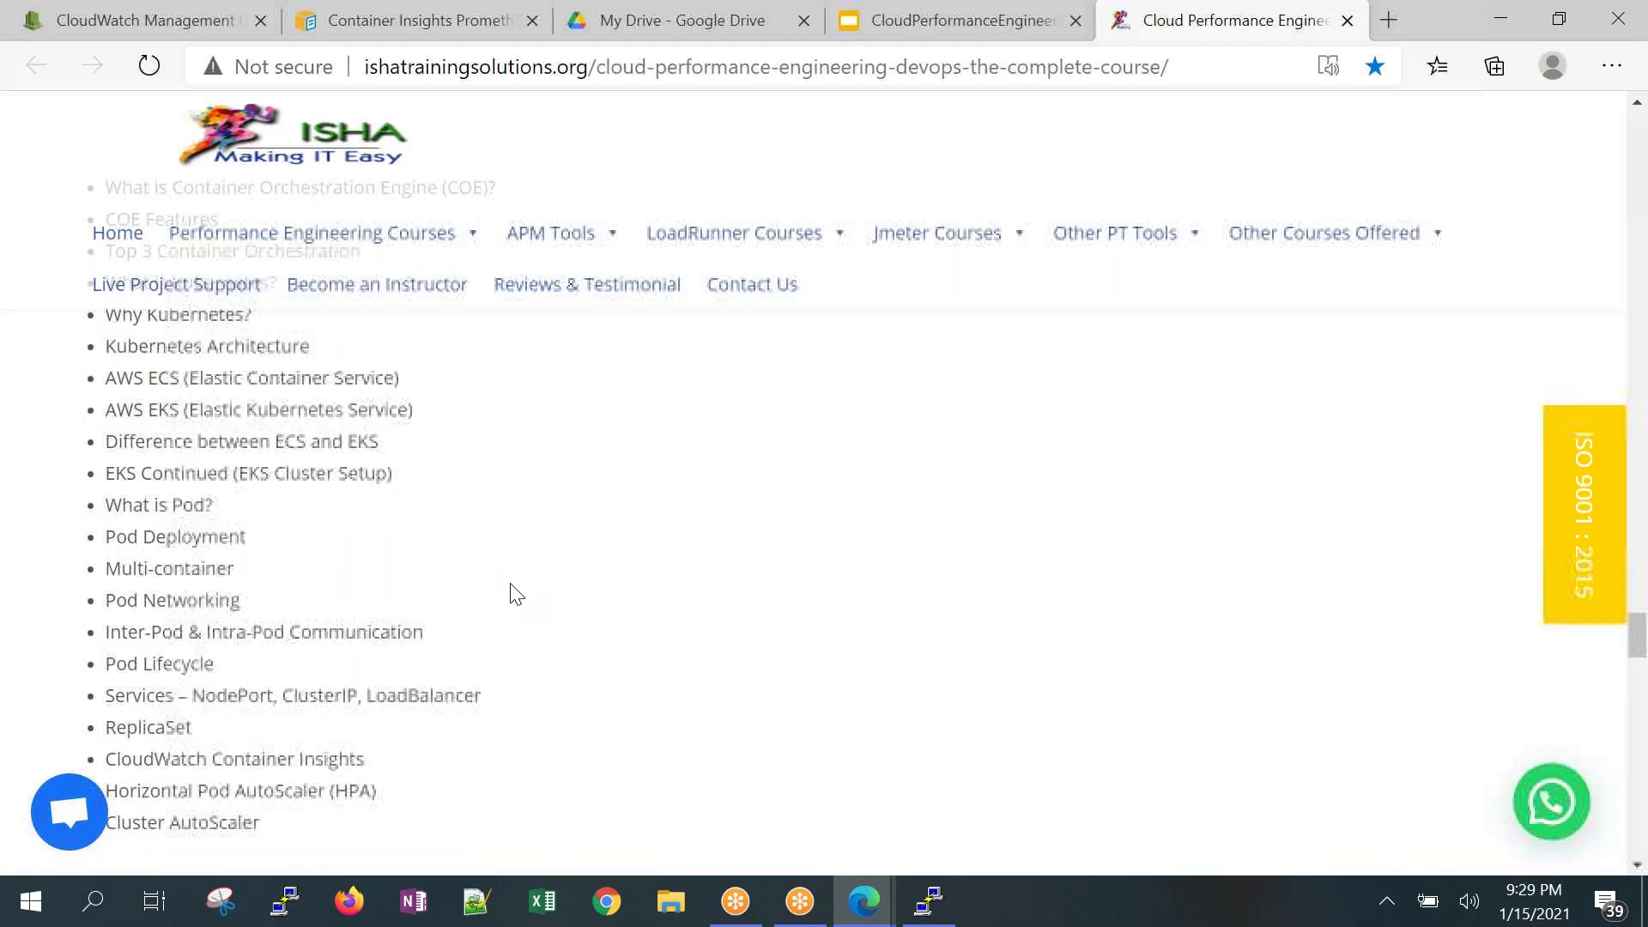
drag(209, 450, 117, 422)
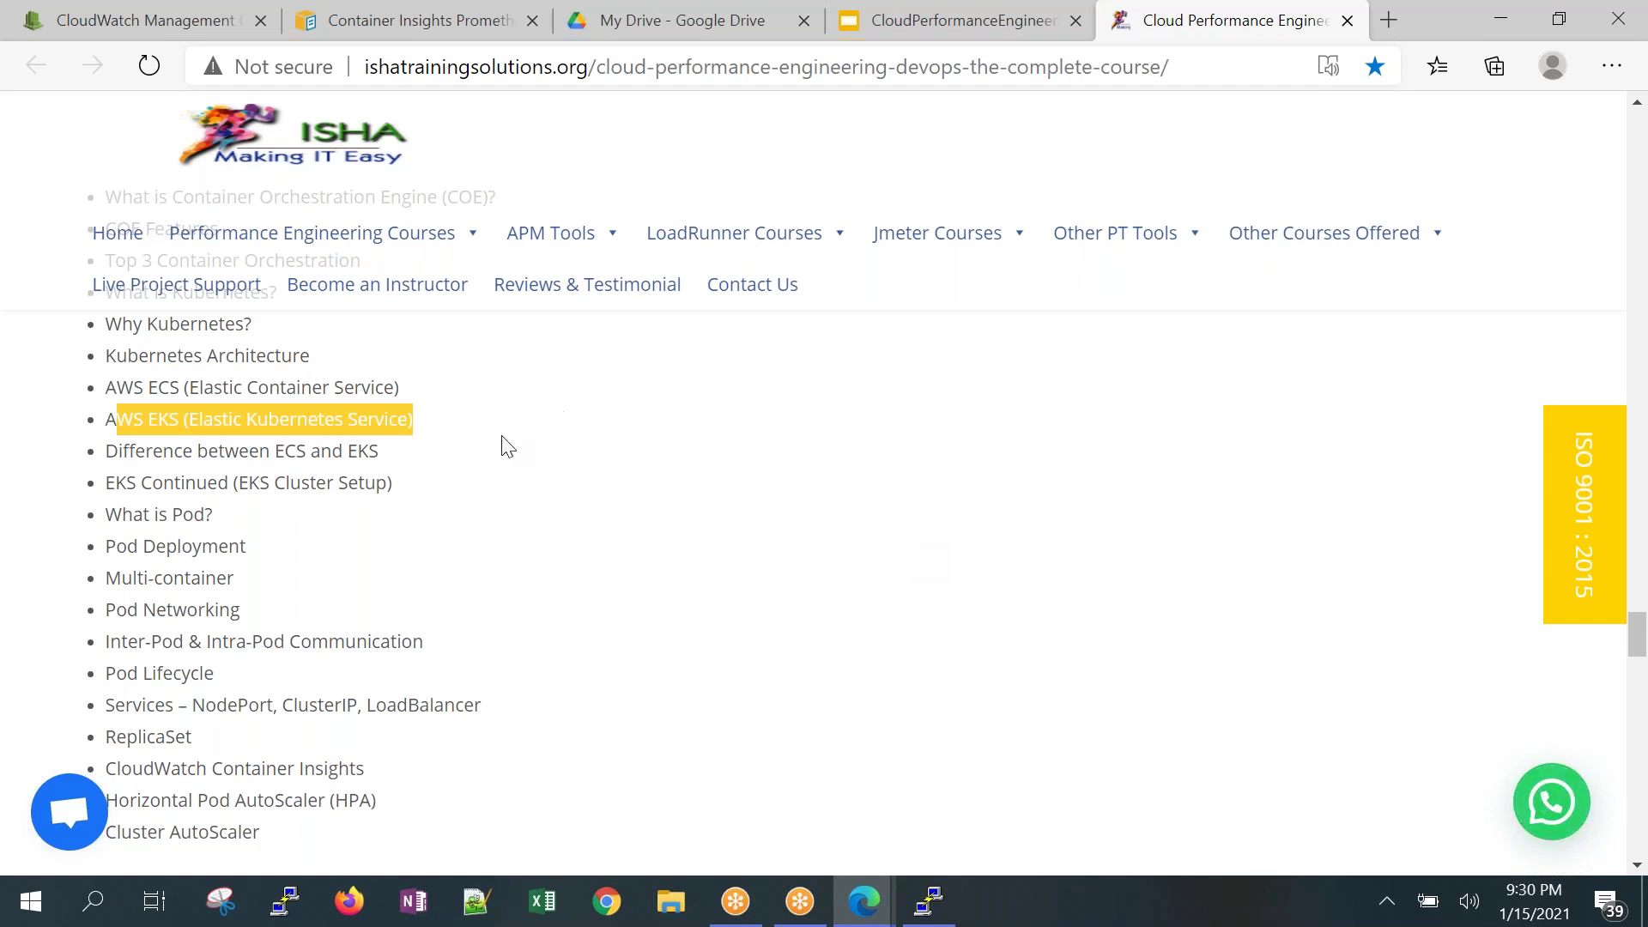
Clear the topic highlight, return to the AWS console, open EC2 and list the running instances.
click(432, 464)
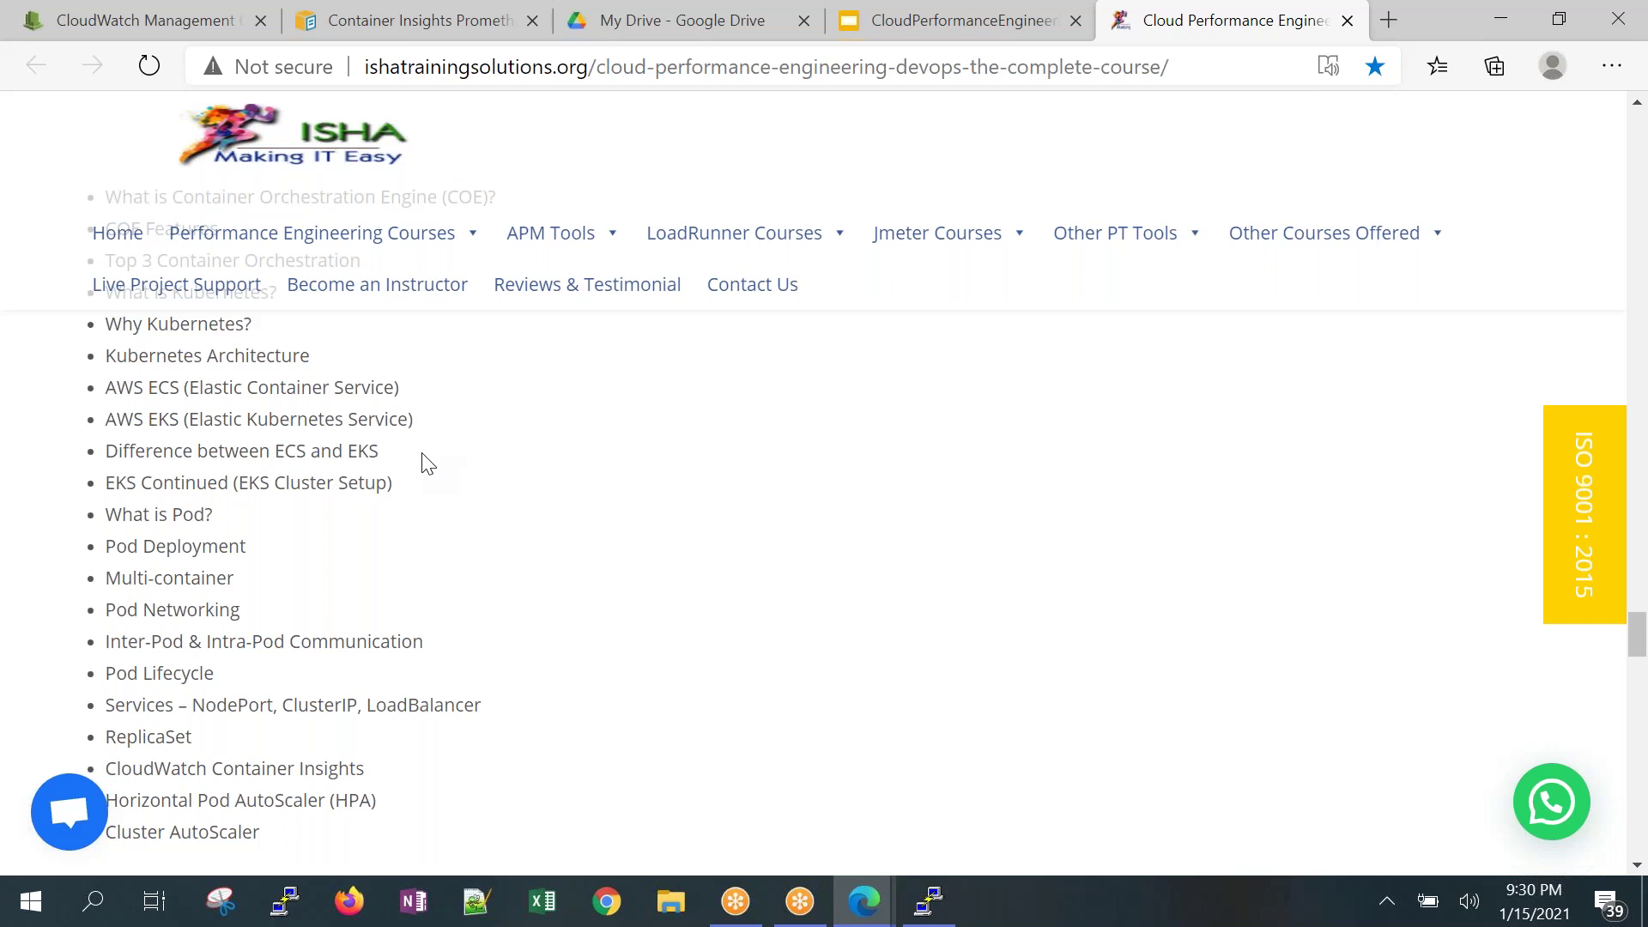
click(151, 22)
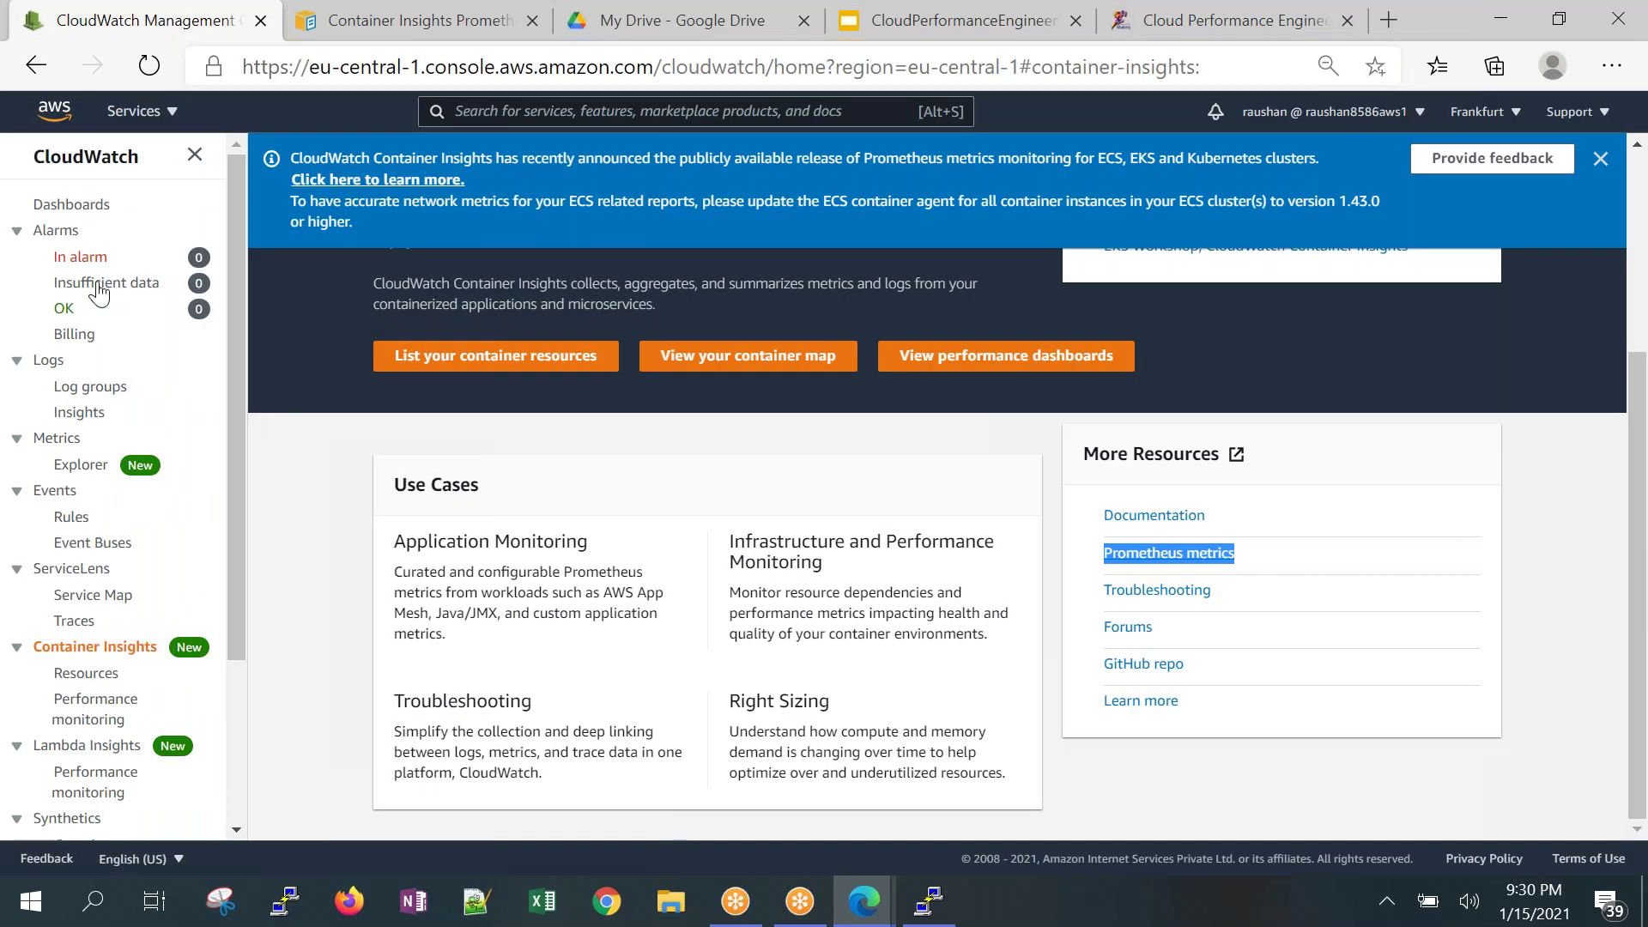
click(142, 119)
click(109, 399)
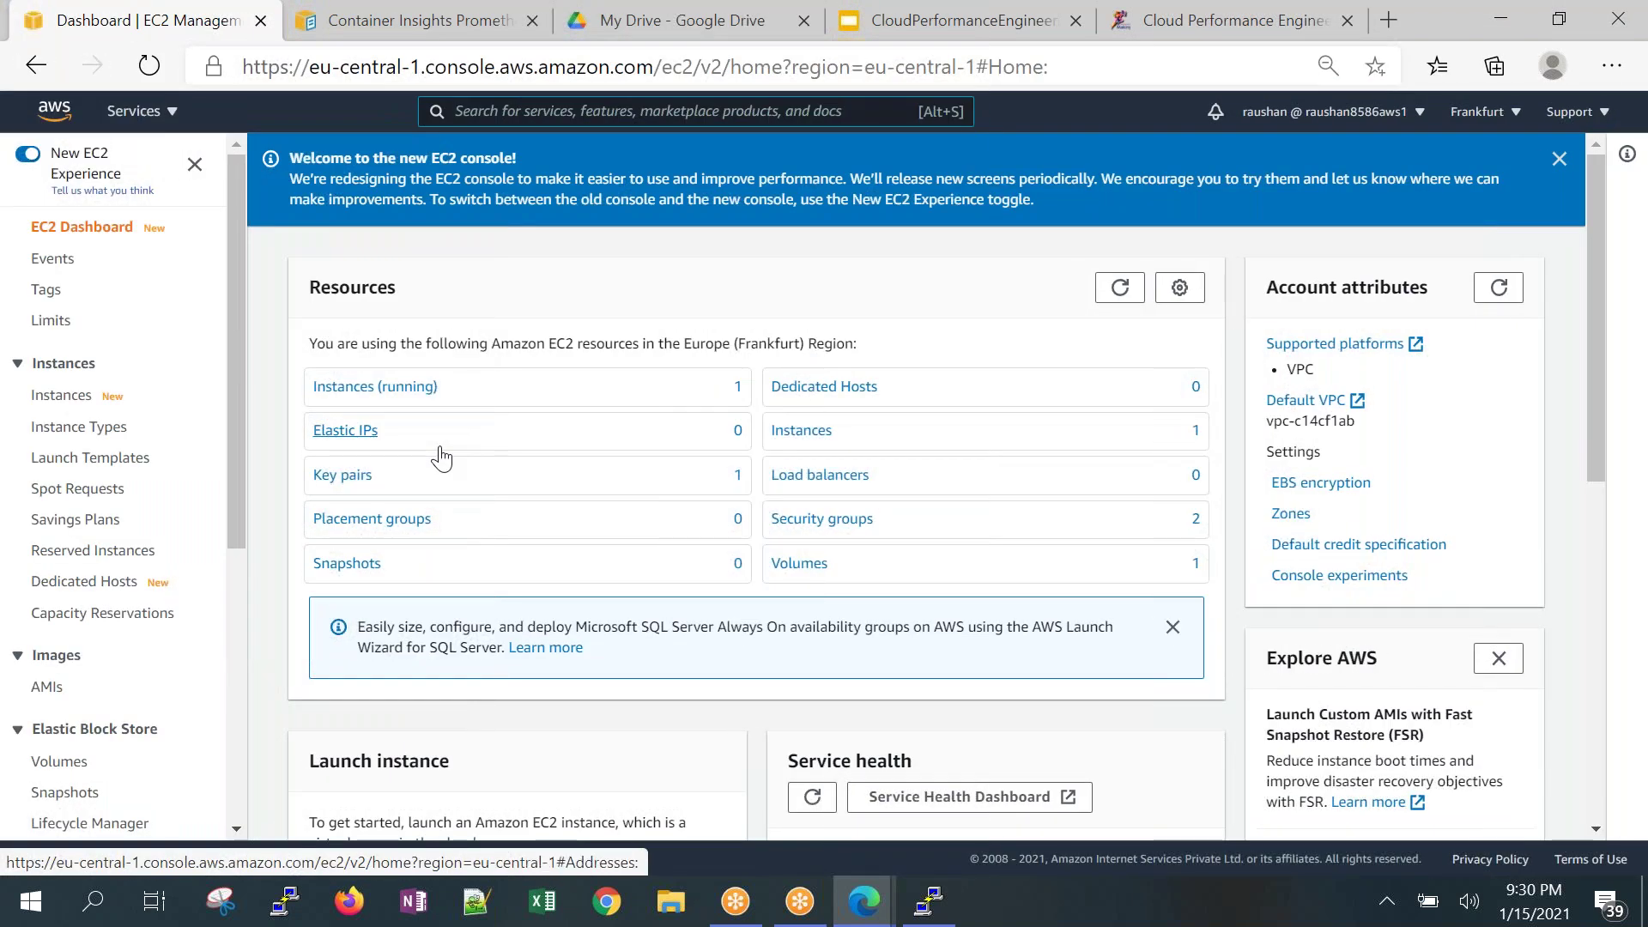
click(393, 388)
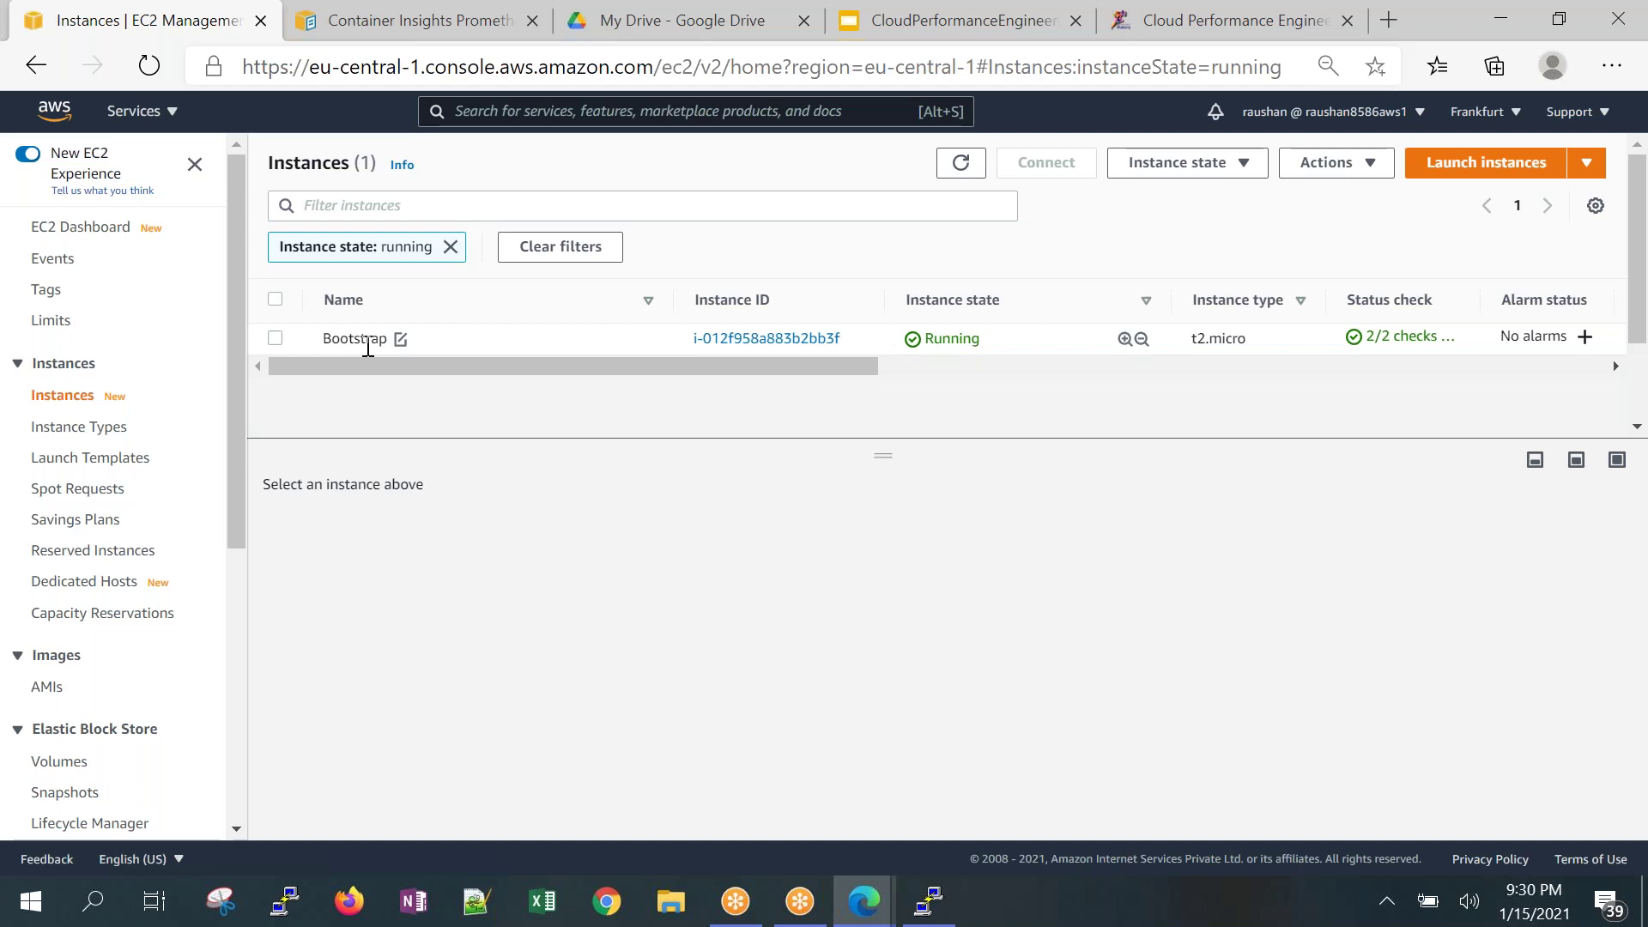
Open Notepad and write "EKS - Elastic Kubernetes Service" with "AKS - Azure Kub" on the line below.
key(super+r)
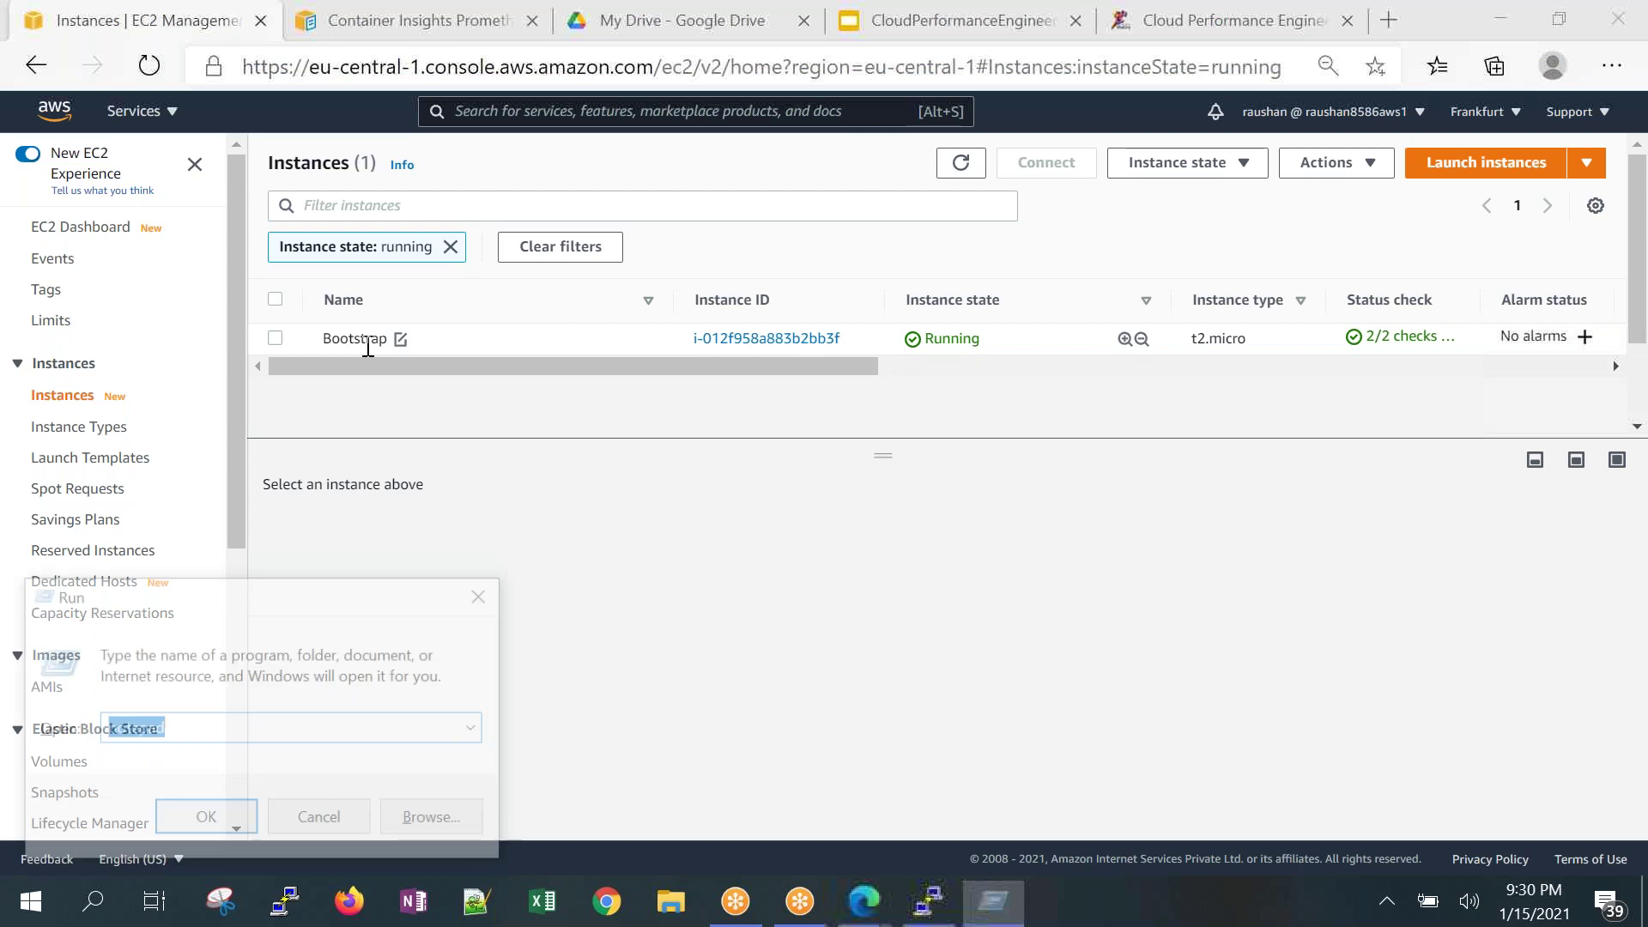
key(Return)
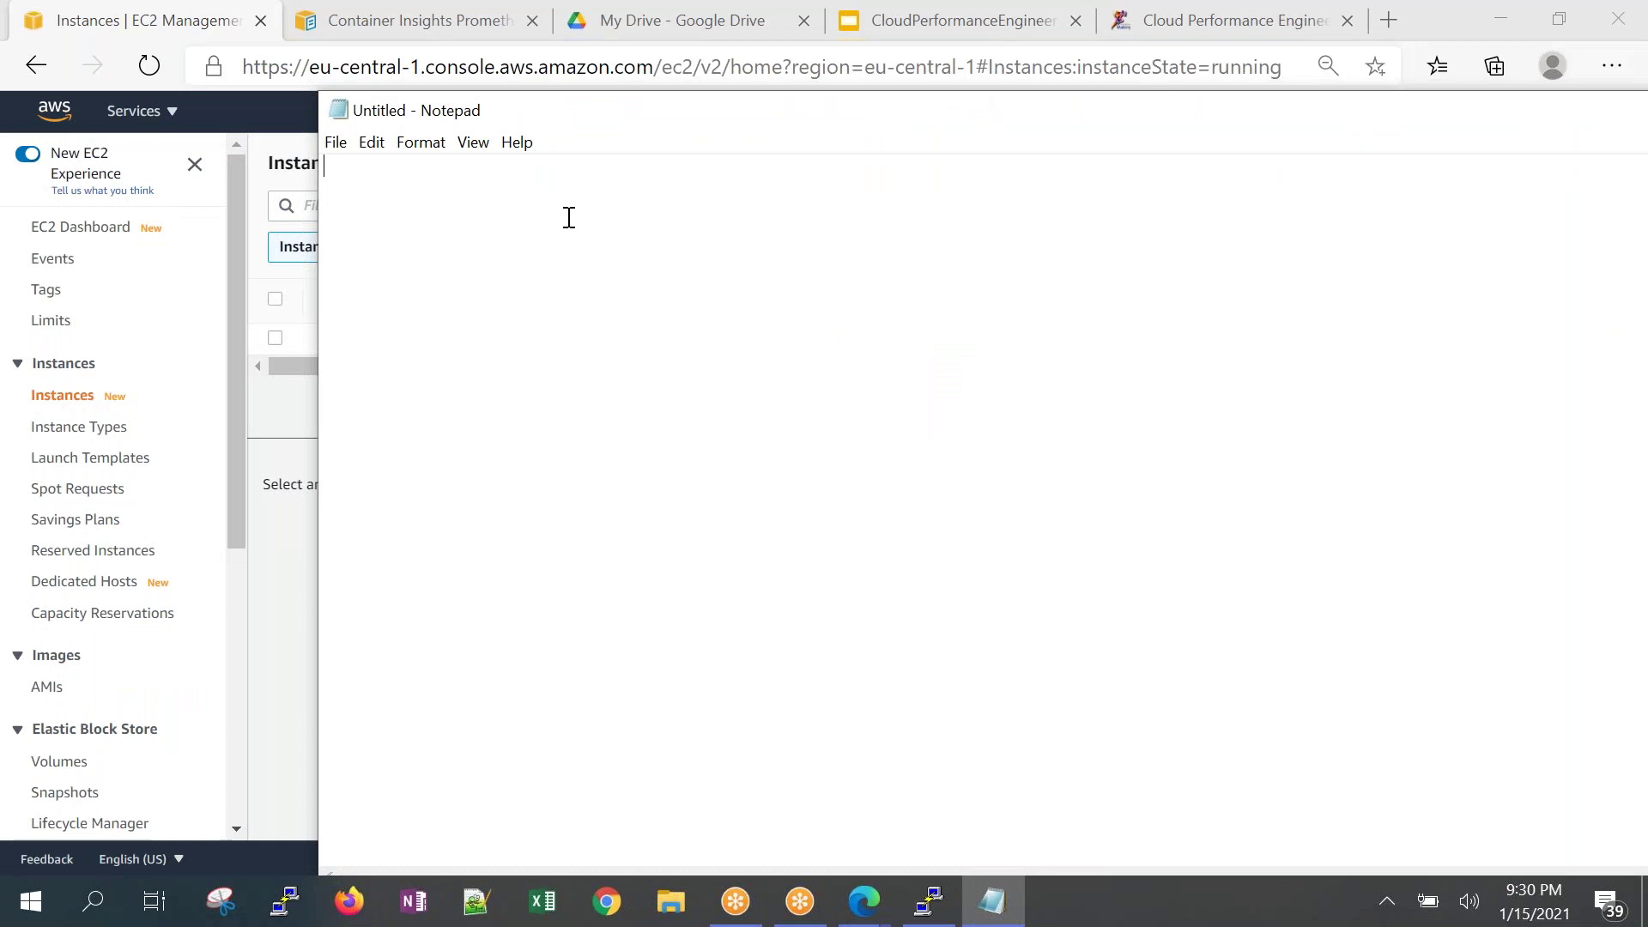
text(EKS)
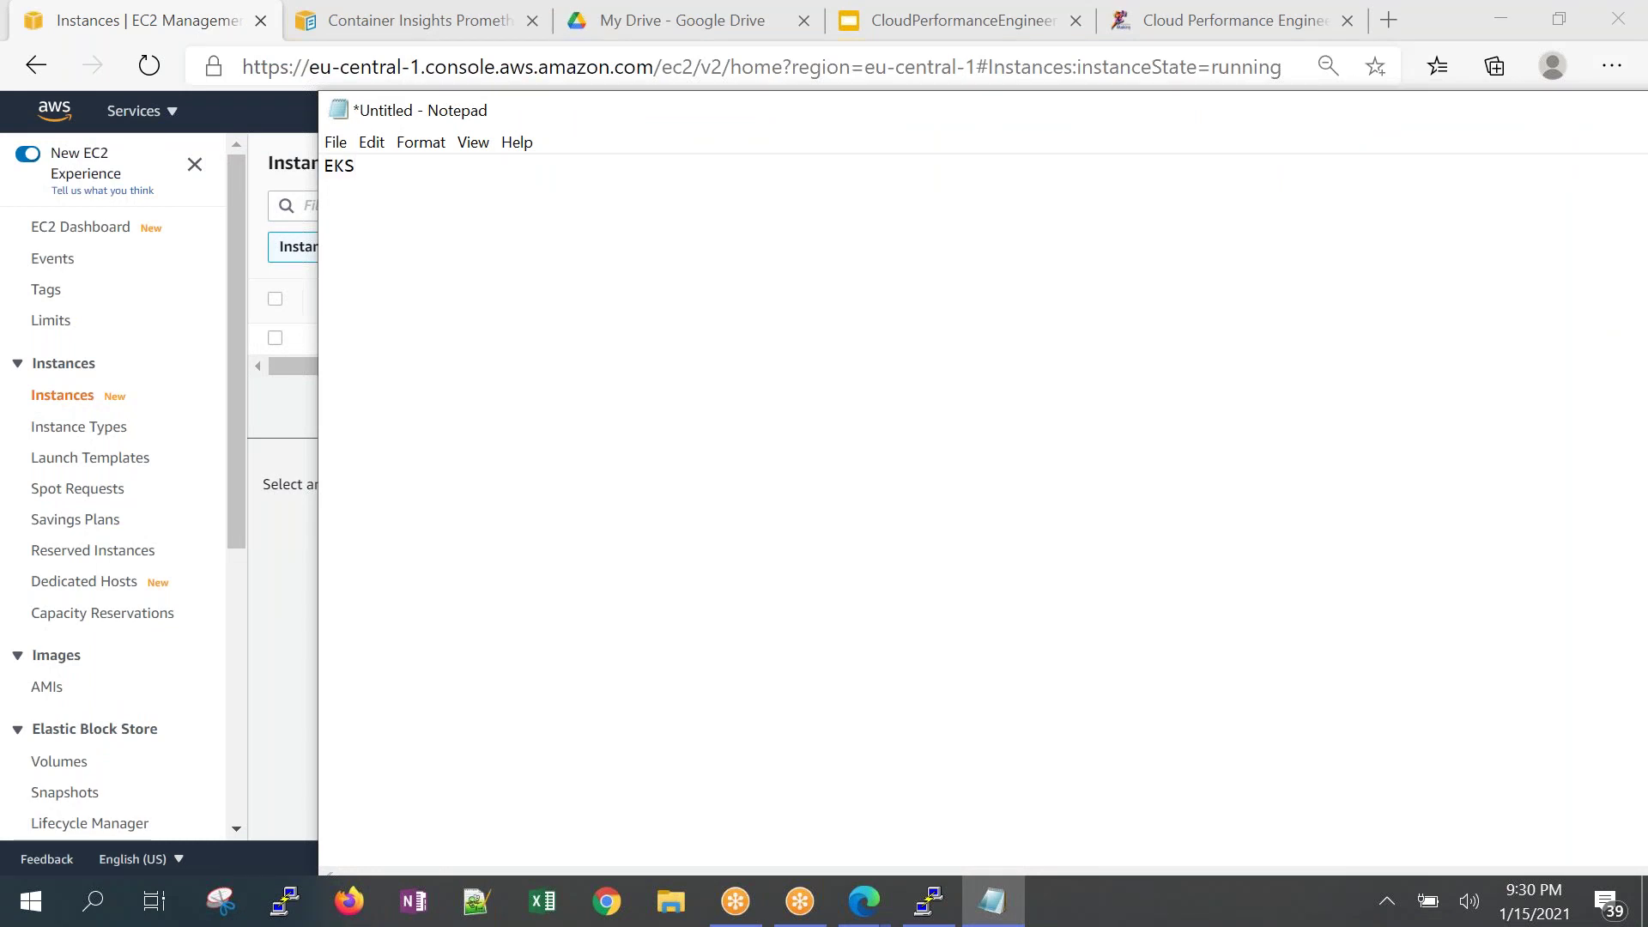
text( - Elastic Kubernete)
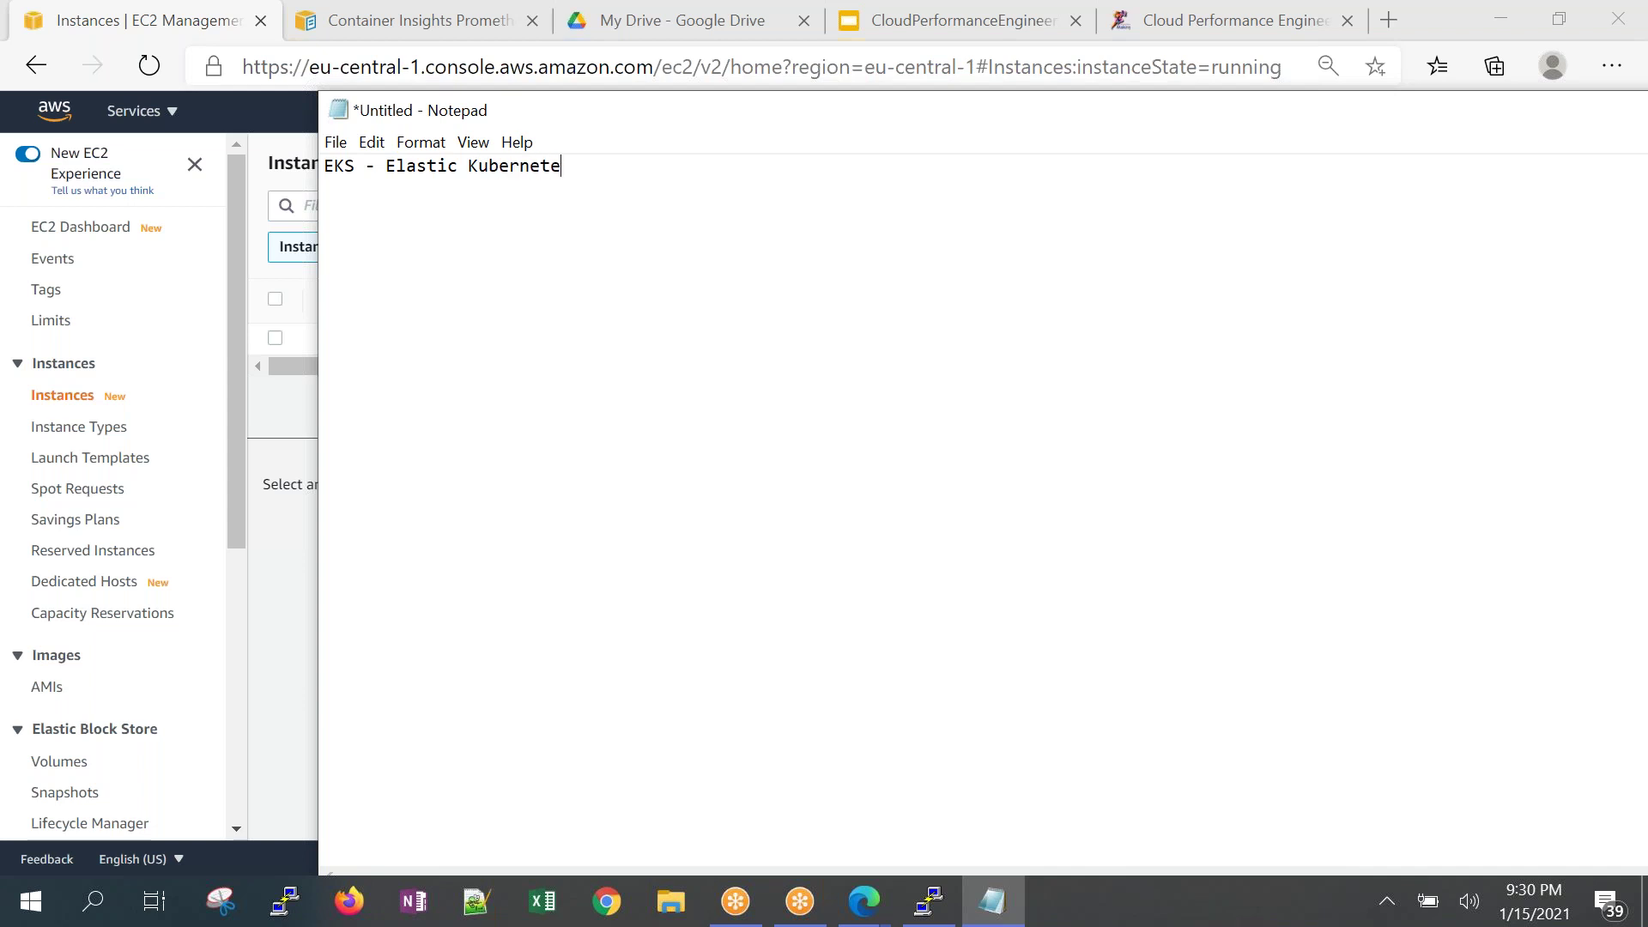
text(s Service)
key(Return)
text(AKS - Azure Kub )
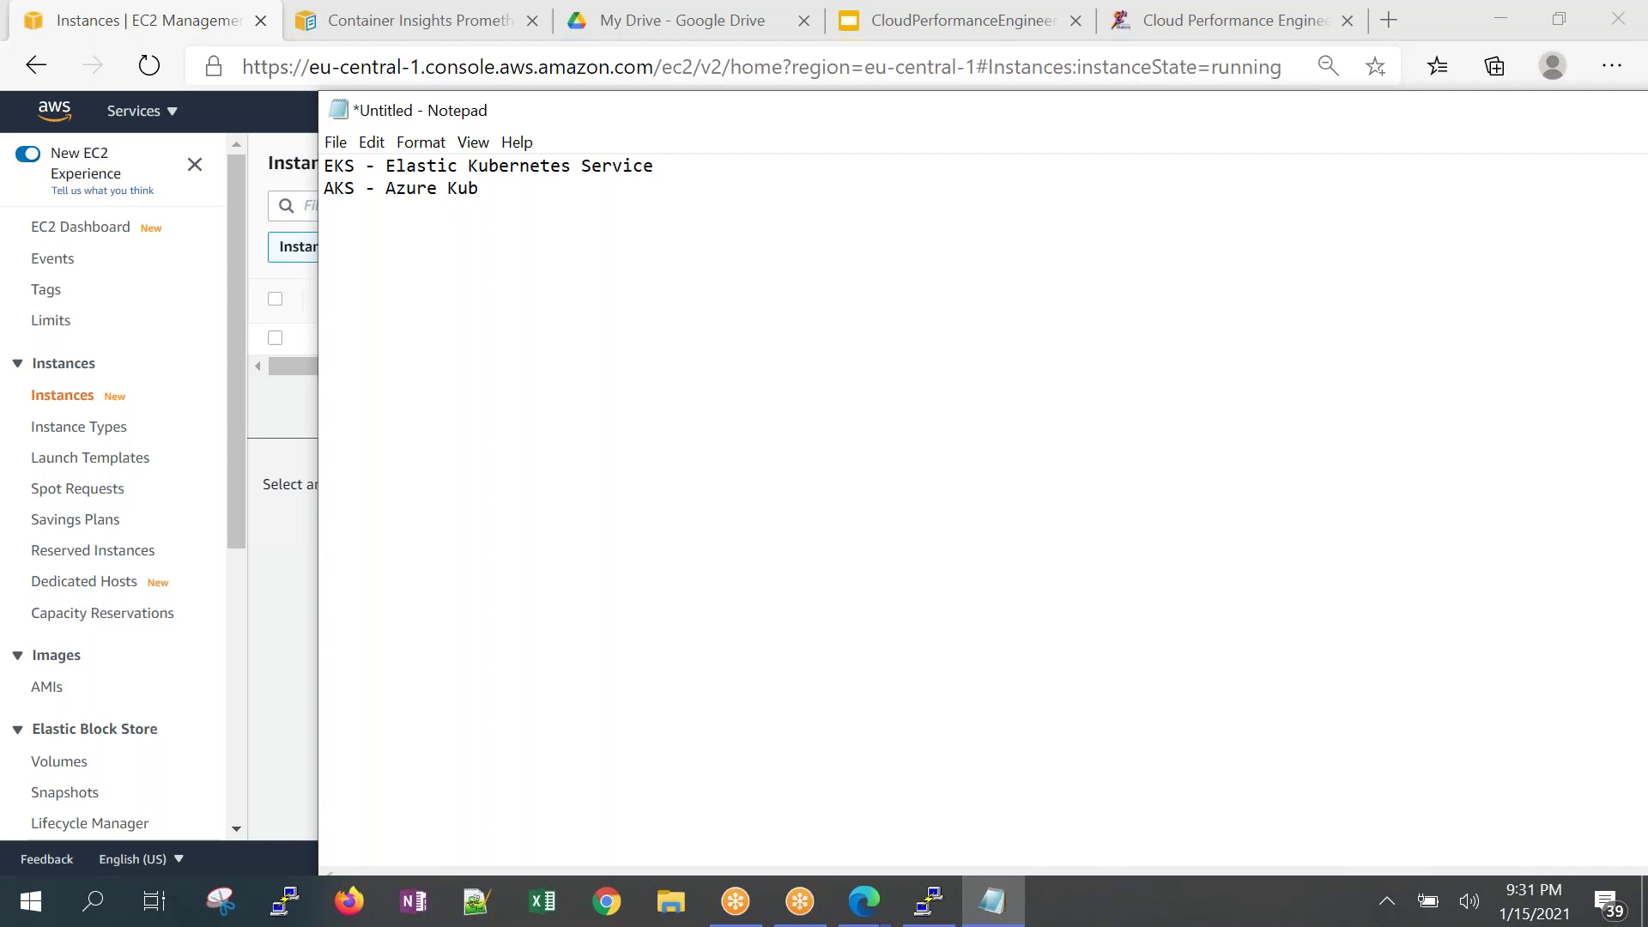
Add a "GKE -" line under the AKS line and highlight the three Kubernetes service abbreviations.
text(GKE)
drag(354, 212, 314, 217)
click(384, 215)
text(-)
drag(379, 214, 328, 176)
click(416, 244)
Insert three blank lines between the EKS and AKS lines.
click(670, 167)
key(Return)
key(Return)
key(Return)
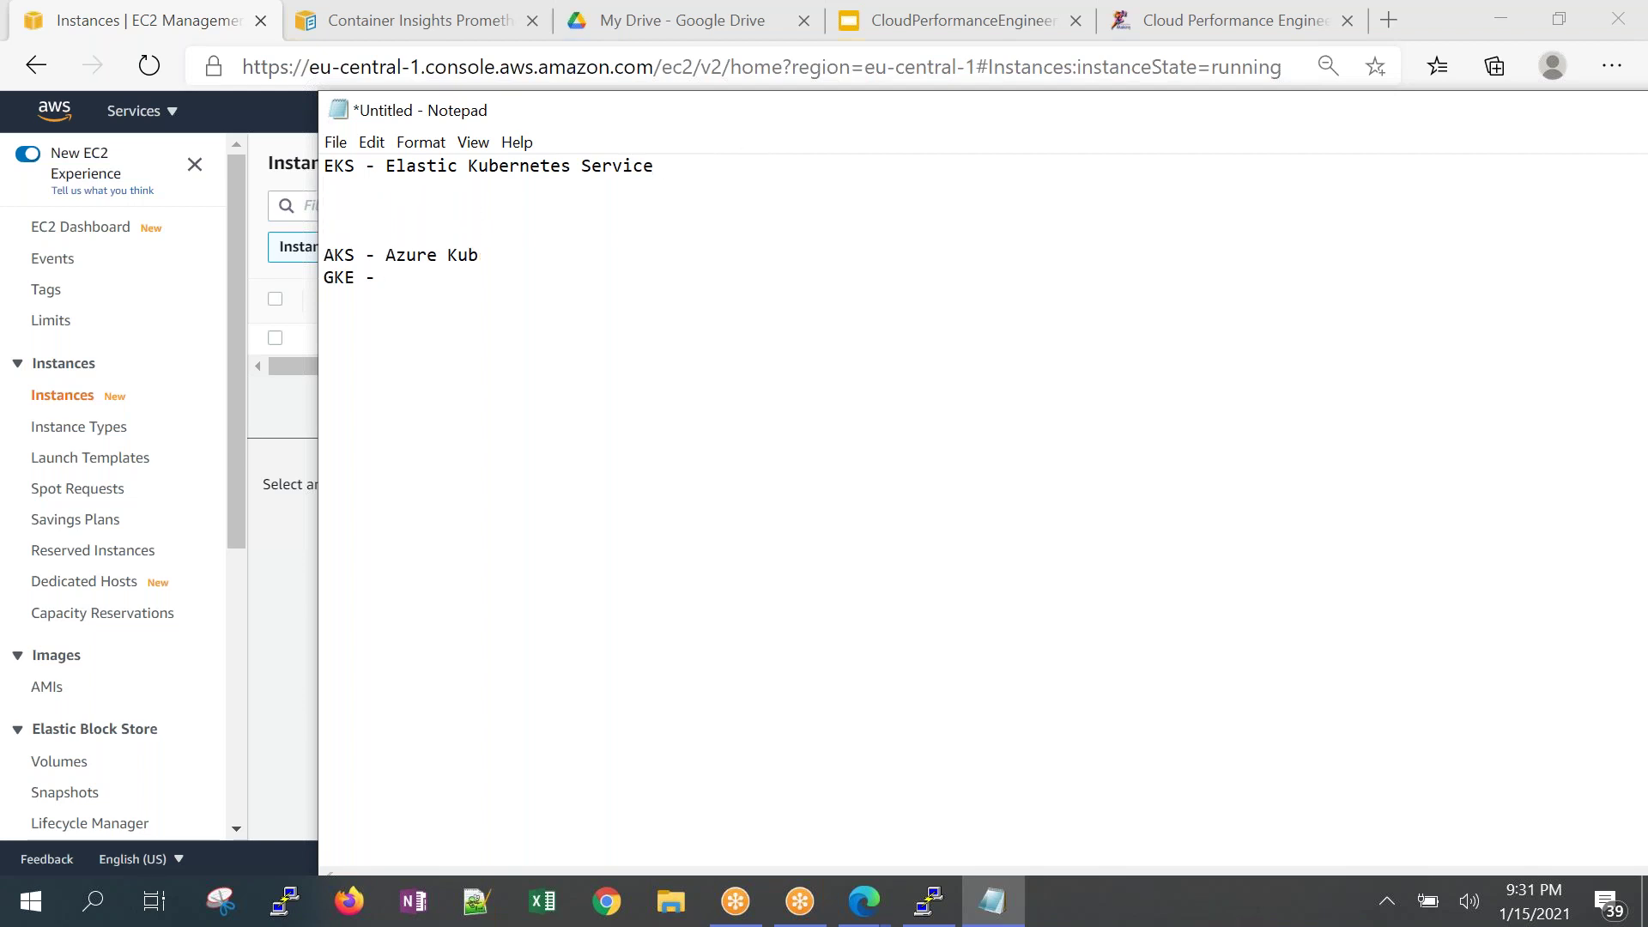
click(324, 187)
text(EKSCTL)
key(BackSpace)
key(BackSpace)
key(BackSpace)
key(BackSpace)
key(BackSpace)
key(BackSpace)
List AWS CLI, EKSCTL and KUBECTL on separate lines under the EKS heading.
text(AWS CLI)
key(Return)
text(EKSCTL)
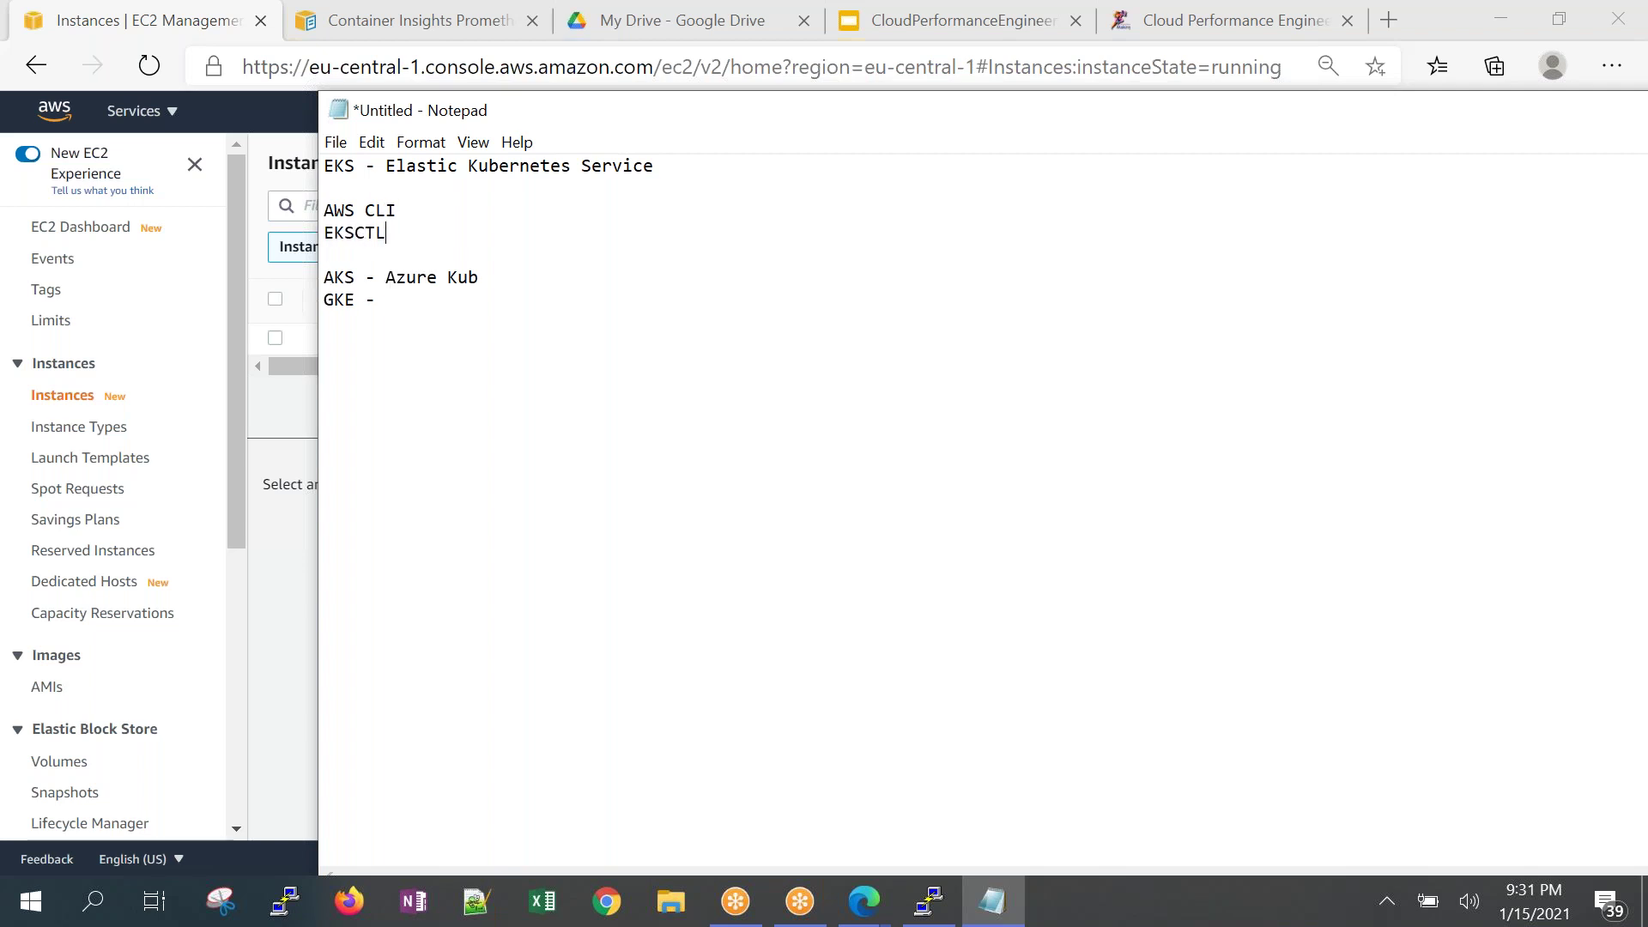
key(Return)
text(K)
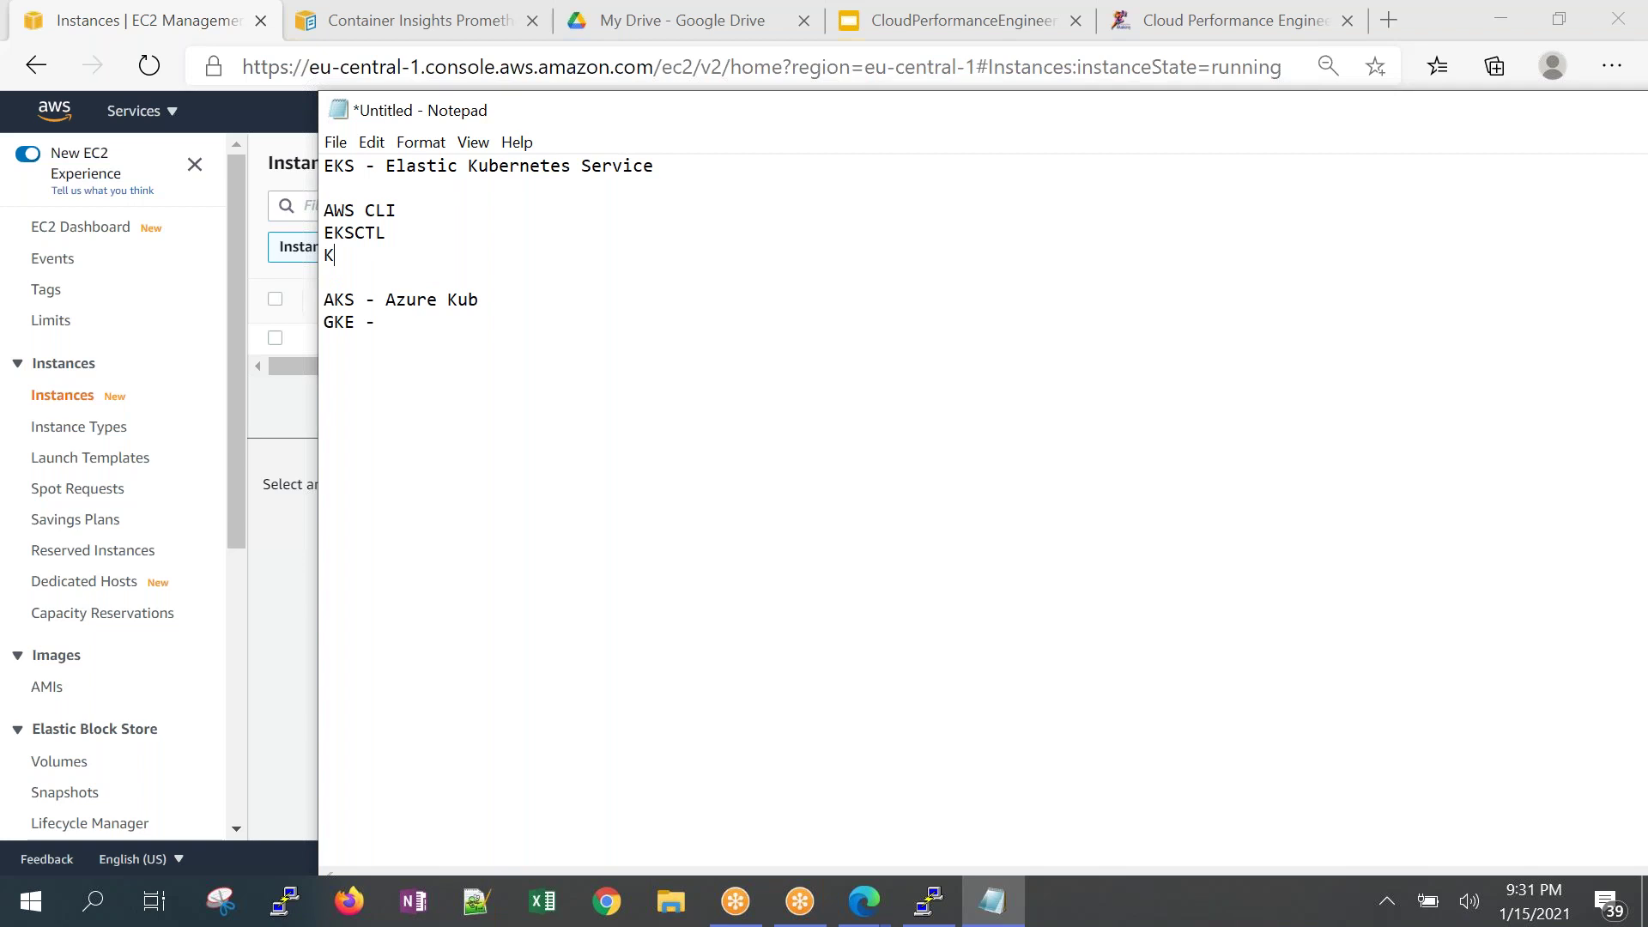
text(UBECTL)
Highlight EKSCTL in the tool list to point it out, and clear the selection.
drag(325, 254, 321, 236)
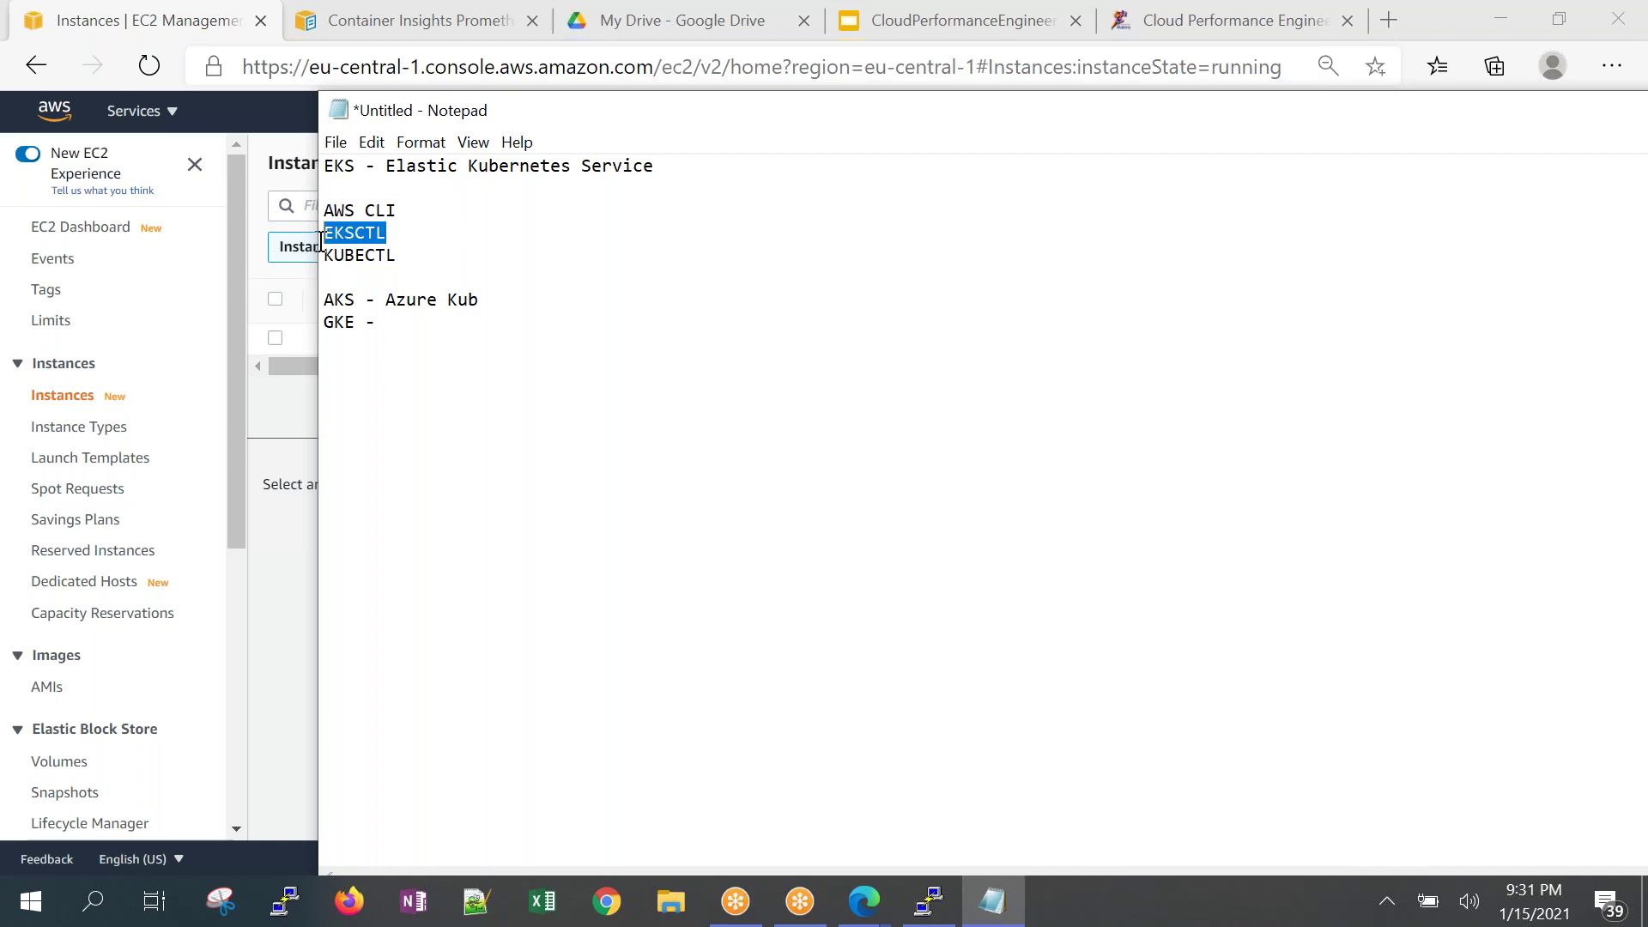
click(433, 221)
double_click(404, 228)
click(418, 235)
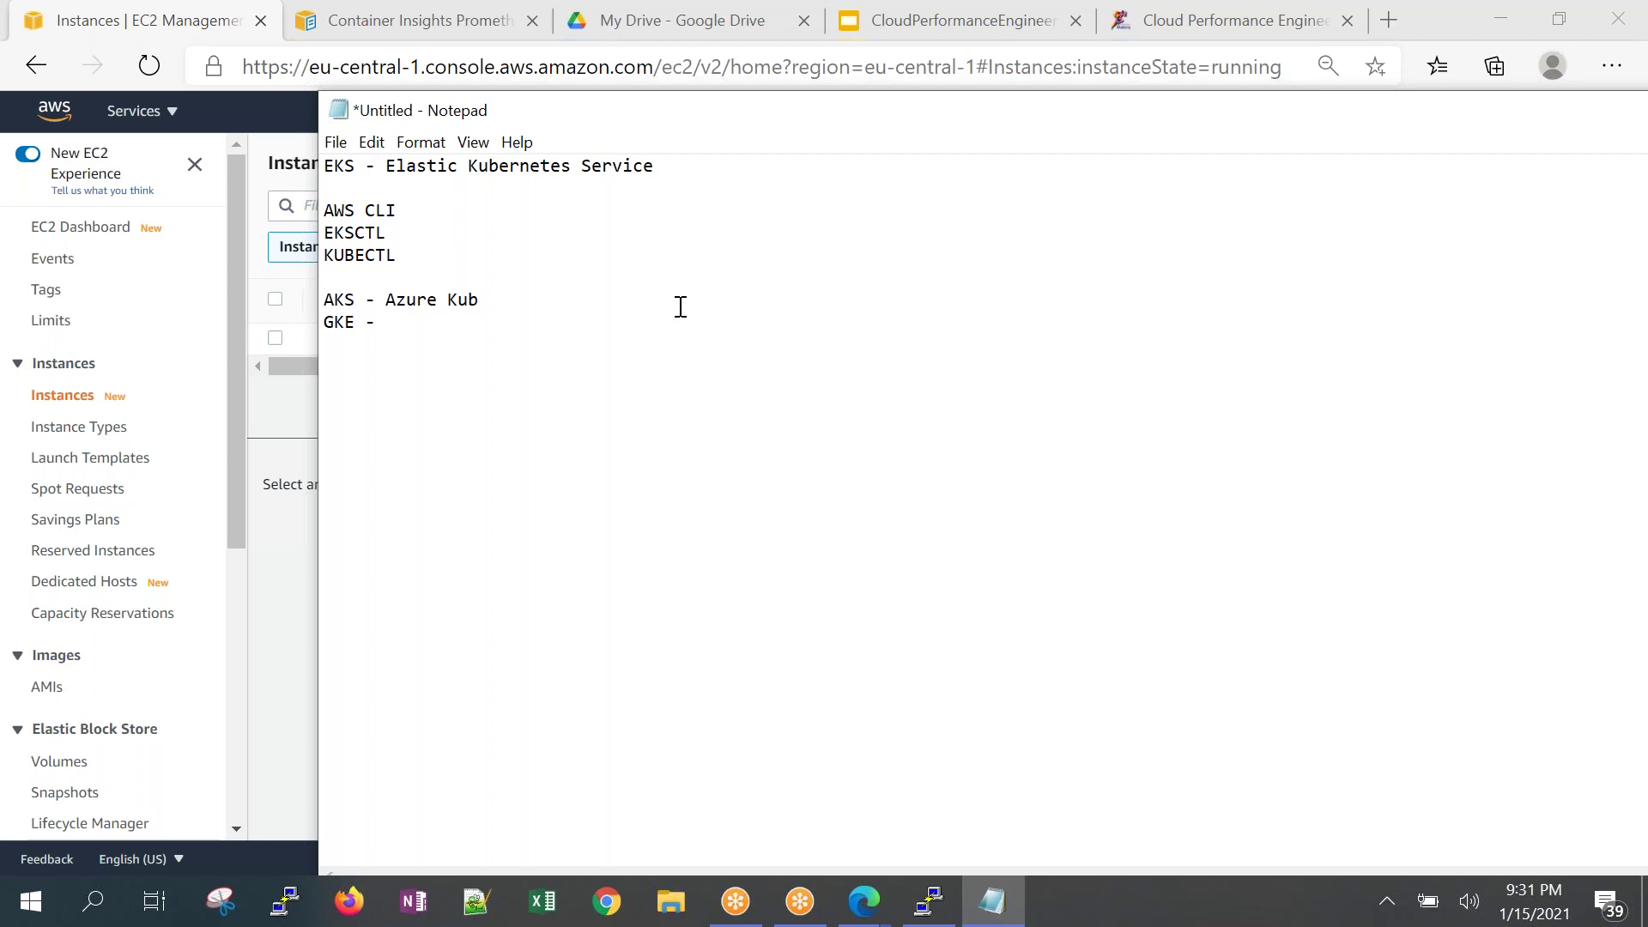
Add KUBEADM above the AWS CLI entry, separated from the EKS line by a blank line.
click(349, 191)
key(Return)
text(KUBEADM)
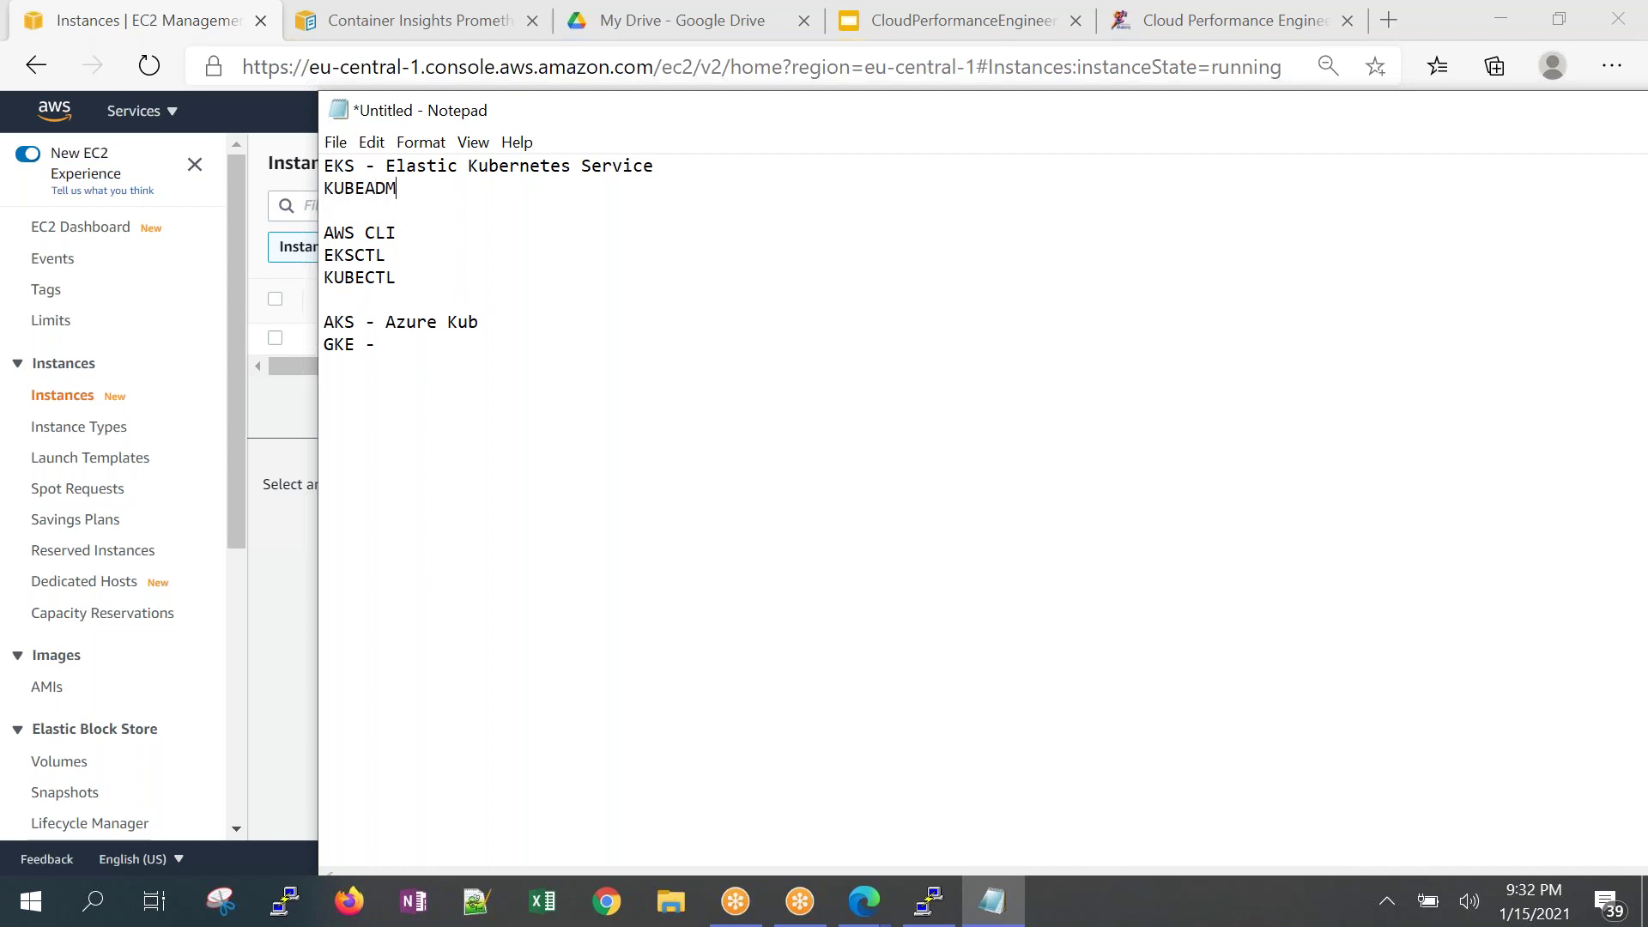
key(Return)
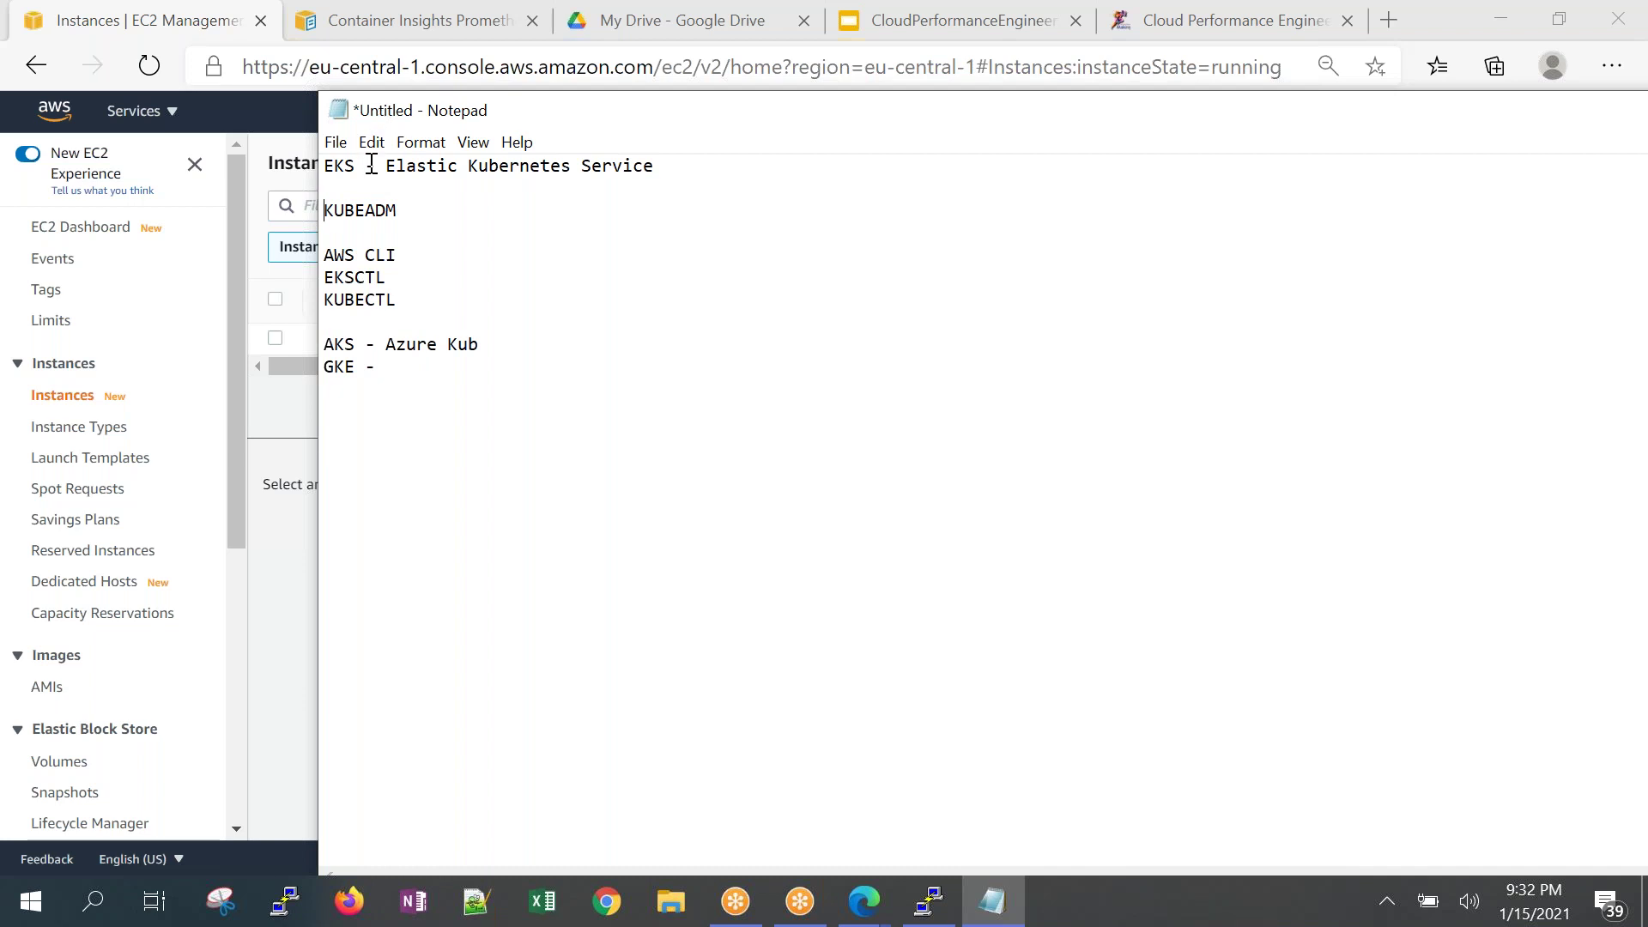
Point out the EKS, AKS and GKE entries, the word Kubernetes, and the AWS CLI, EKSCTL and KUBECTL tools by highlighting them.
drag(356, 164, 323, 166)
mouse_move(323, 342)
mouse_down()
mouse_move(355, 344)
mouse_move(352, 372)
mouse_move(328, 374)
mouse_up()
click(399, 279)
click(325, 290)
double_click(350, 167)
drag(571, 168, 483, 172)
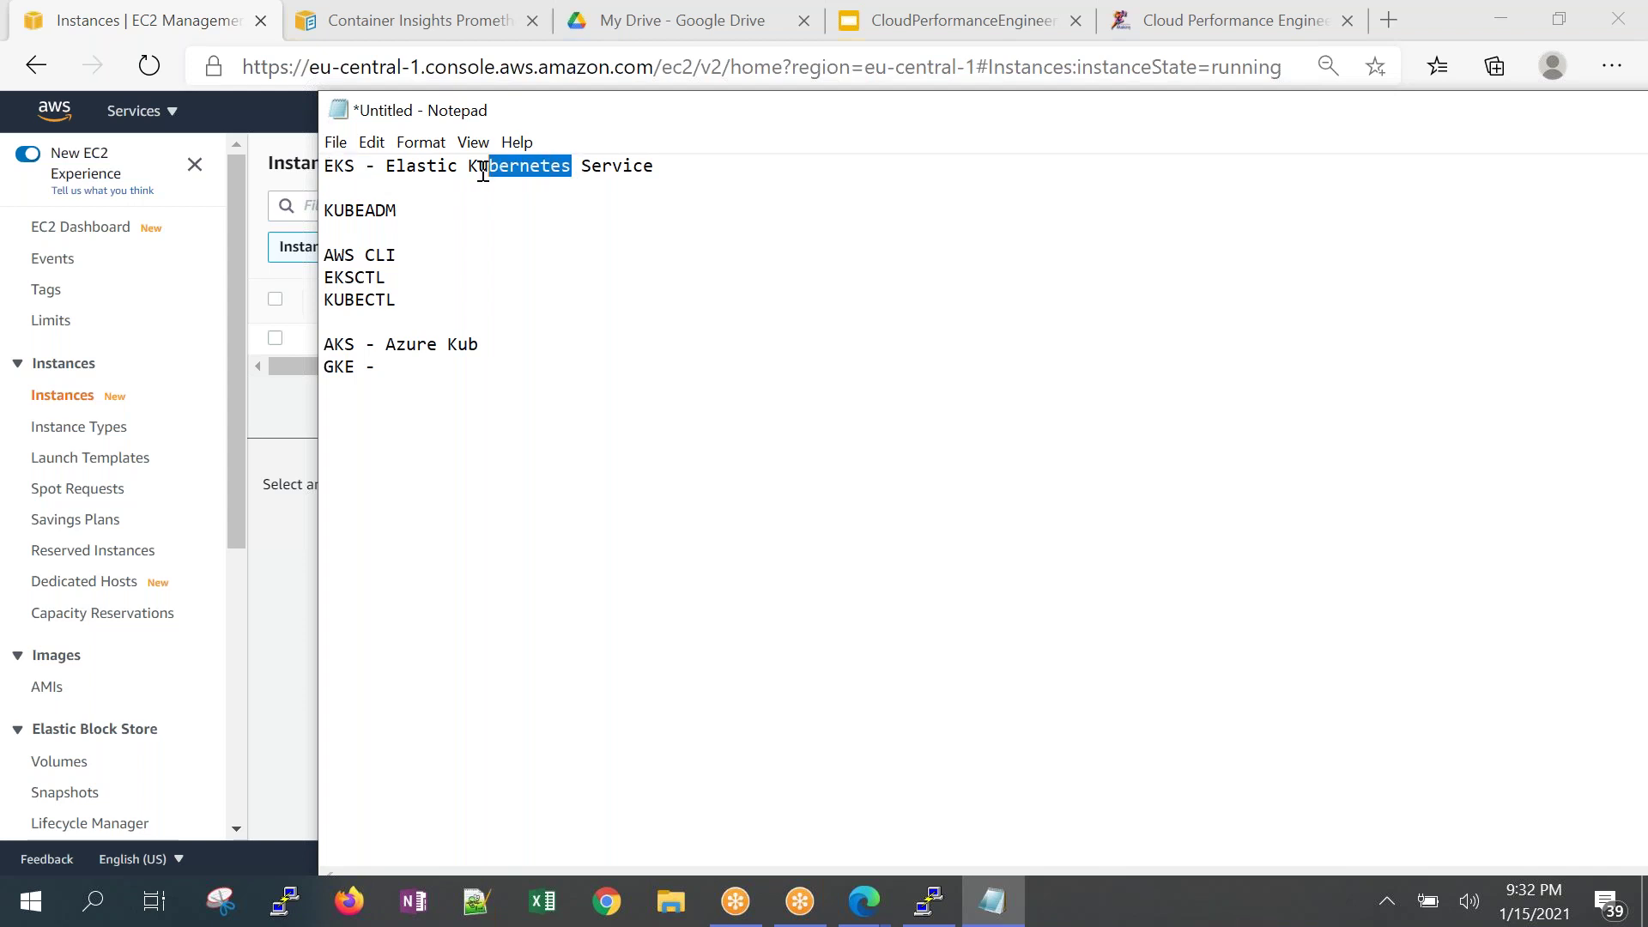
drag(386, 279, 325, 255)
click(405, 304)
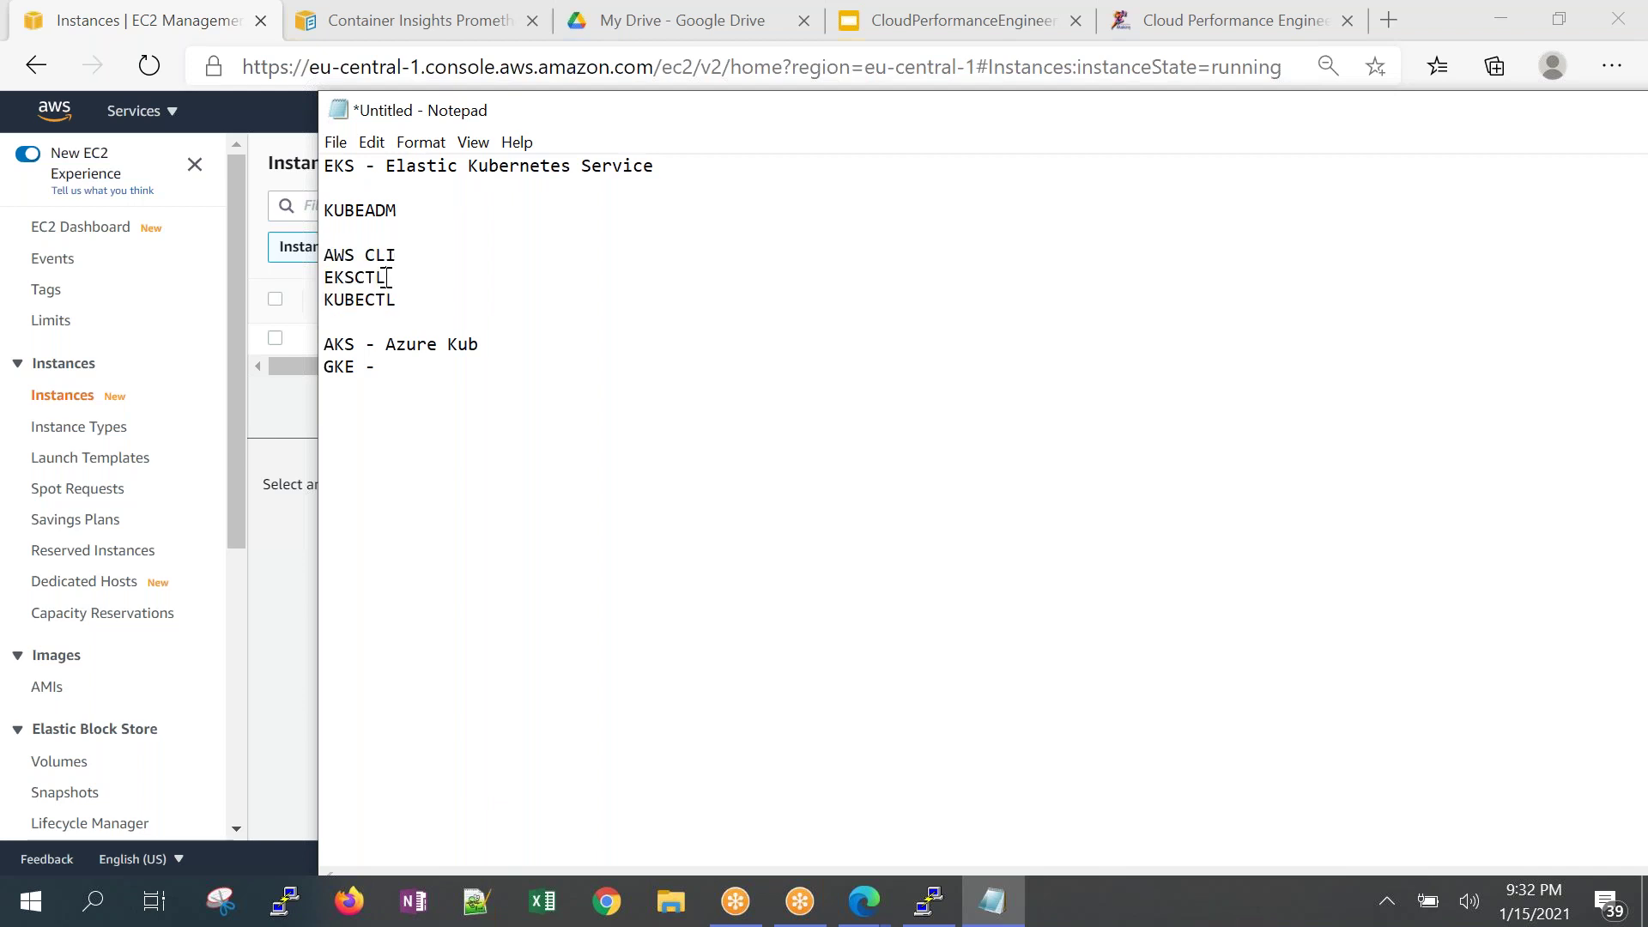
drag(331, 320, 318, 307)
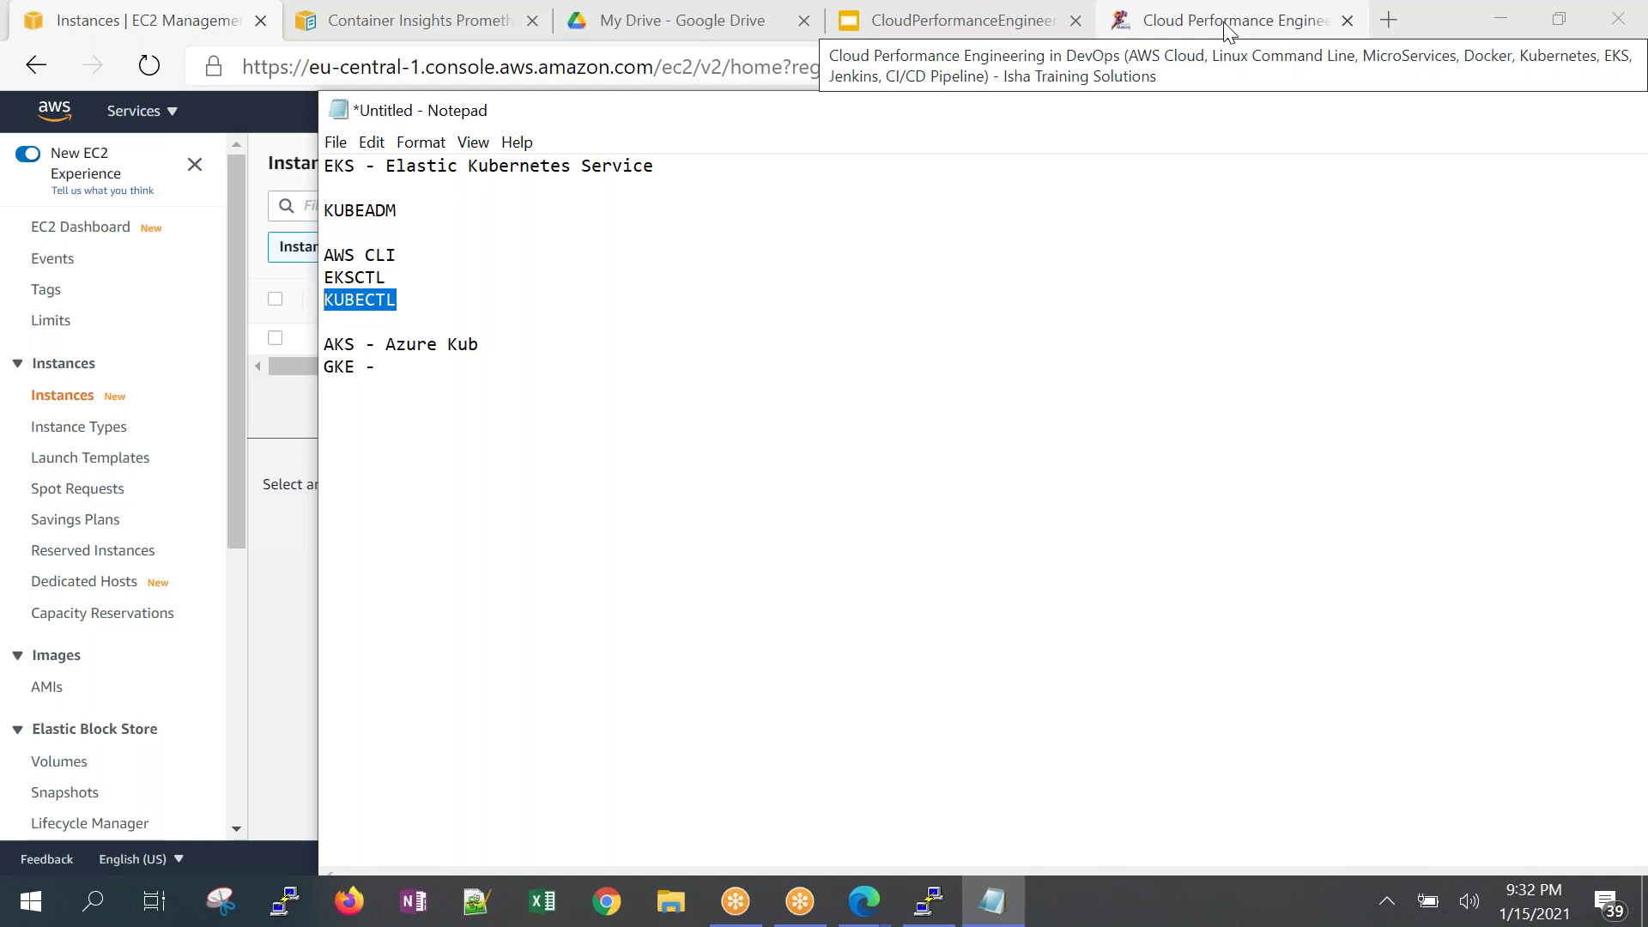
Switch back to the browser and revisit the course page and the EC2 instances list.
click(978, 35)
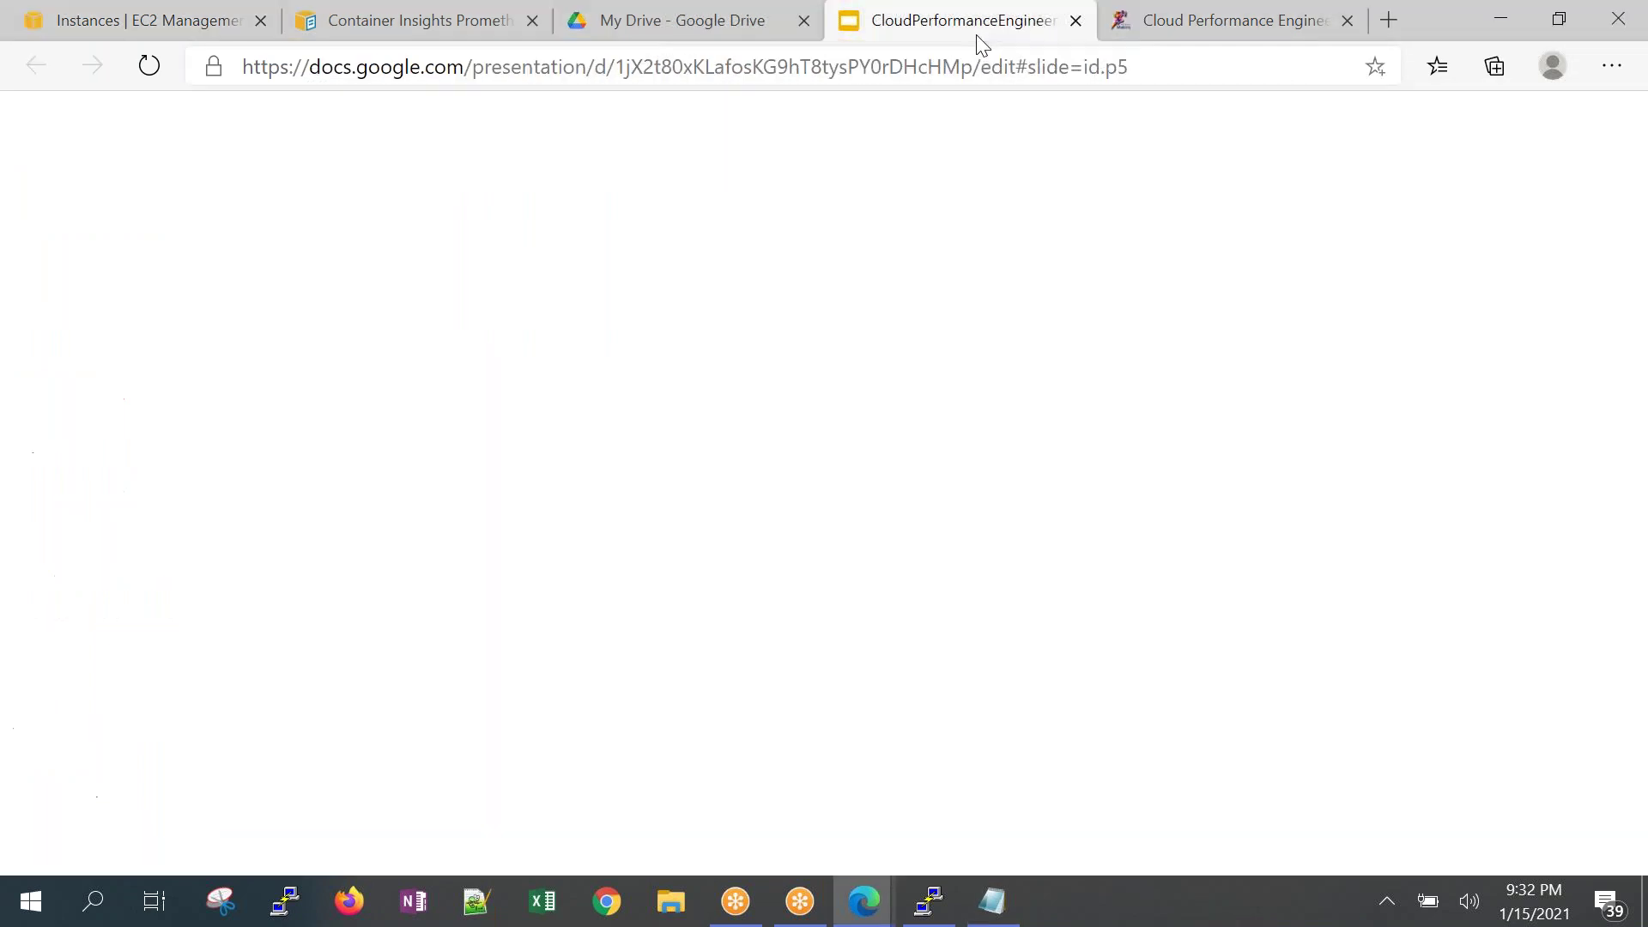
click(1191, 15)
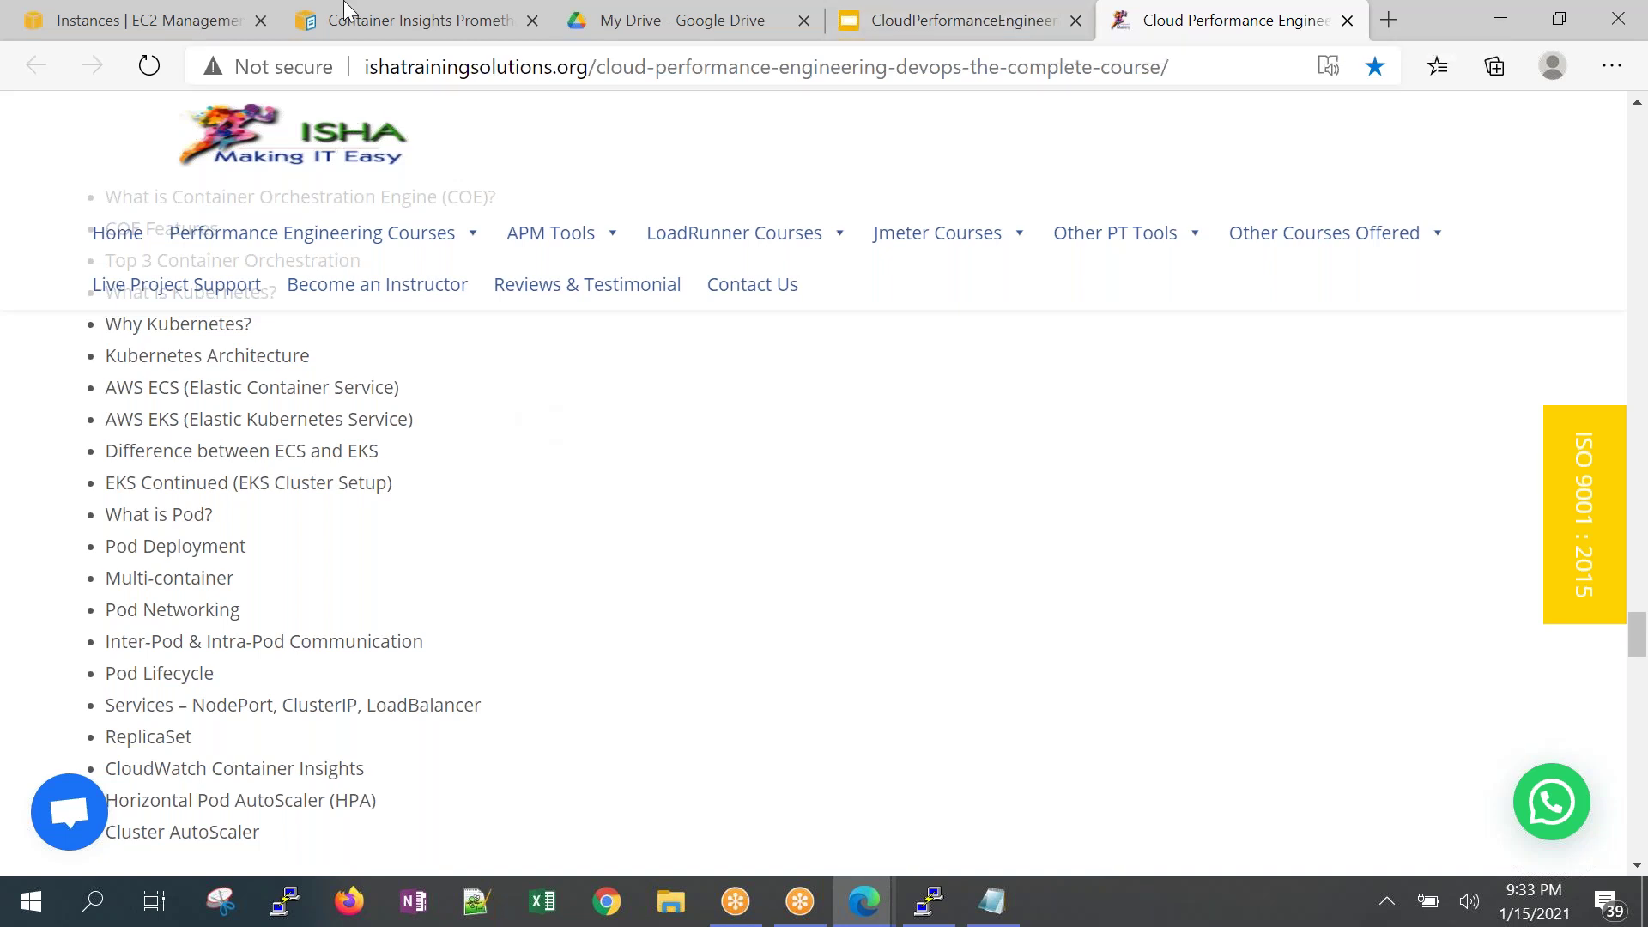
click(206, 33)
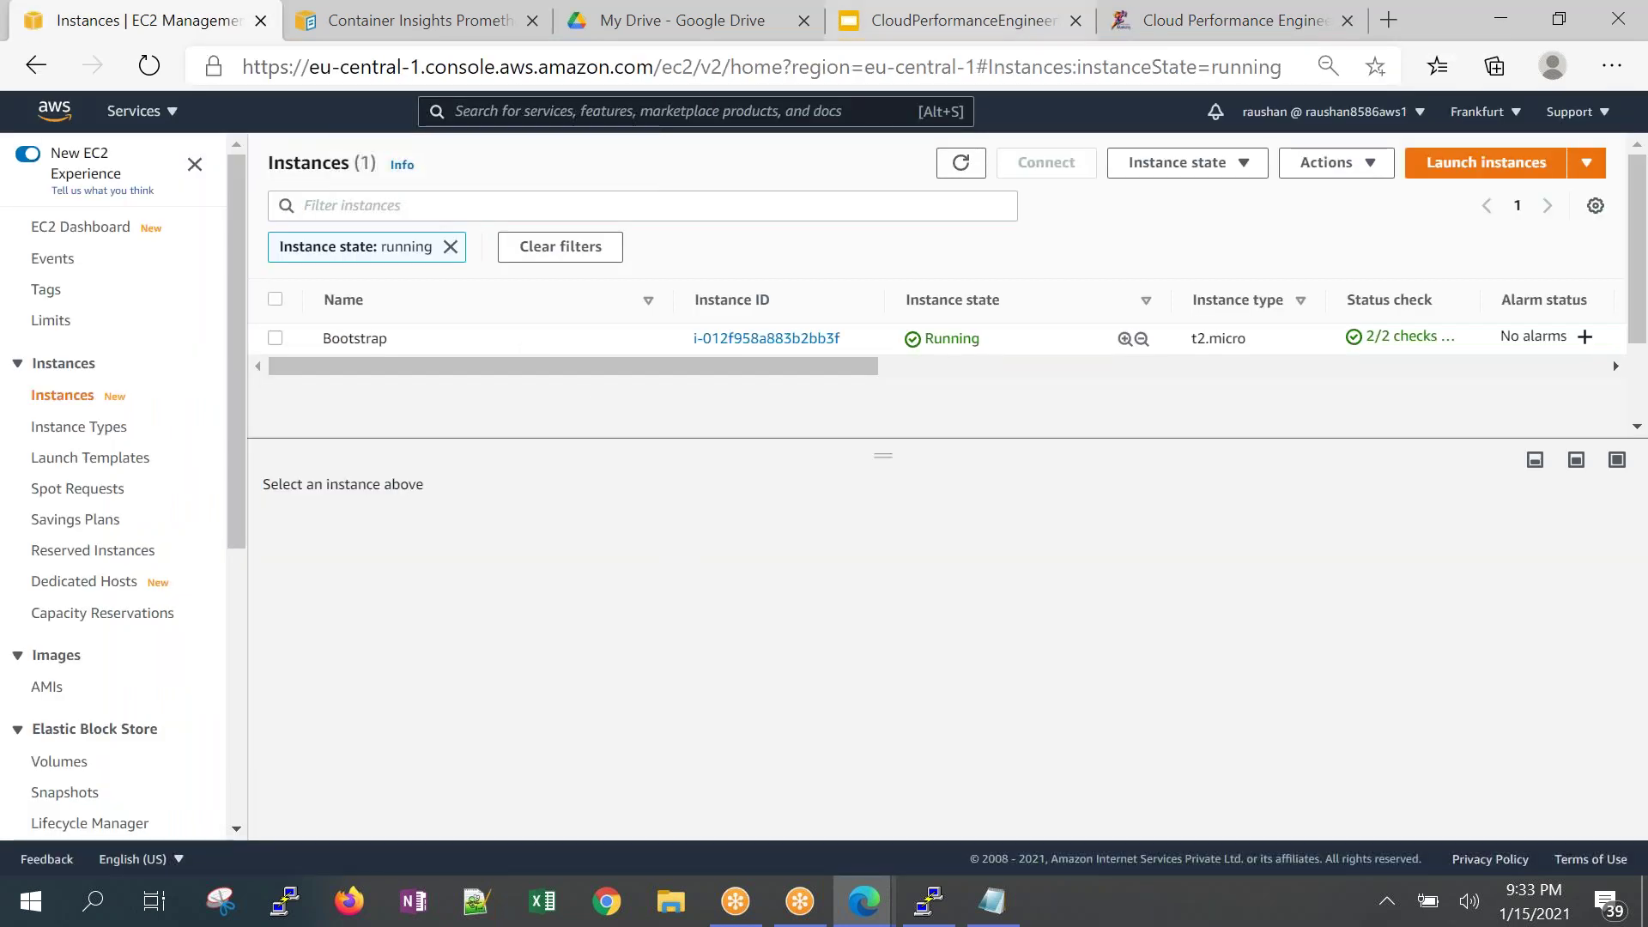
Open the CloudPECoursePPTs-NovBatch folder in Google Drive and open its first presentation.
click(681, 27)
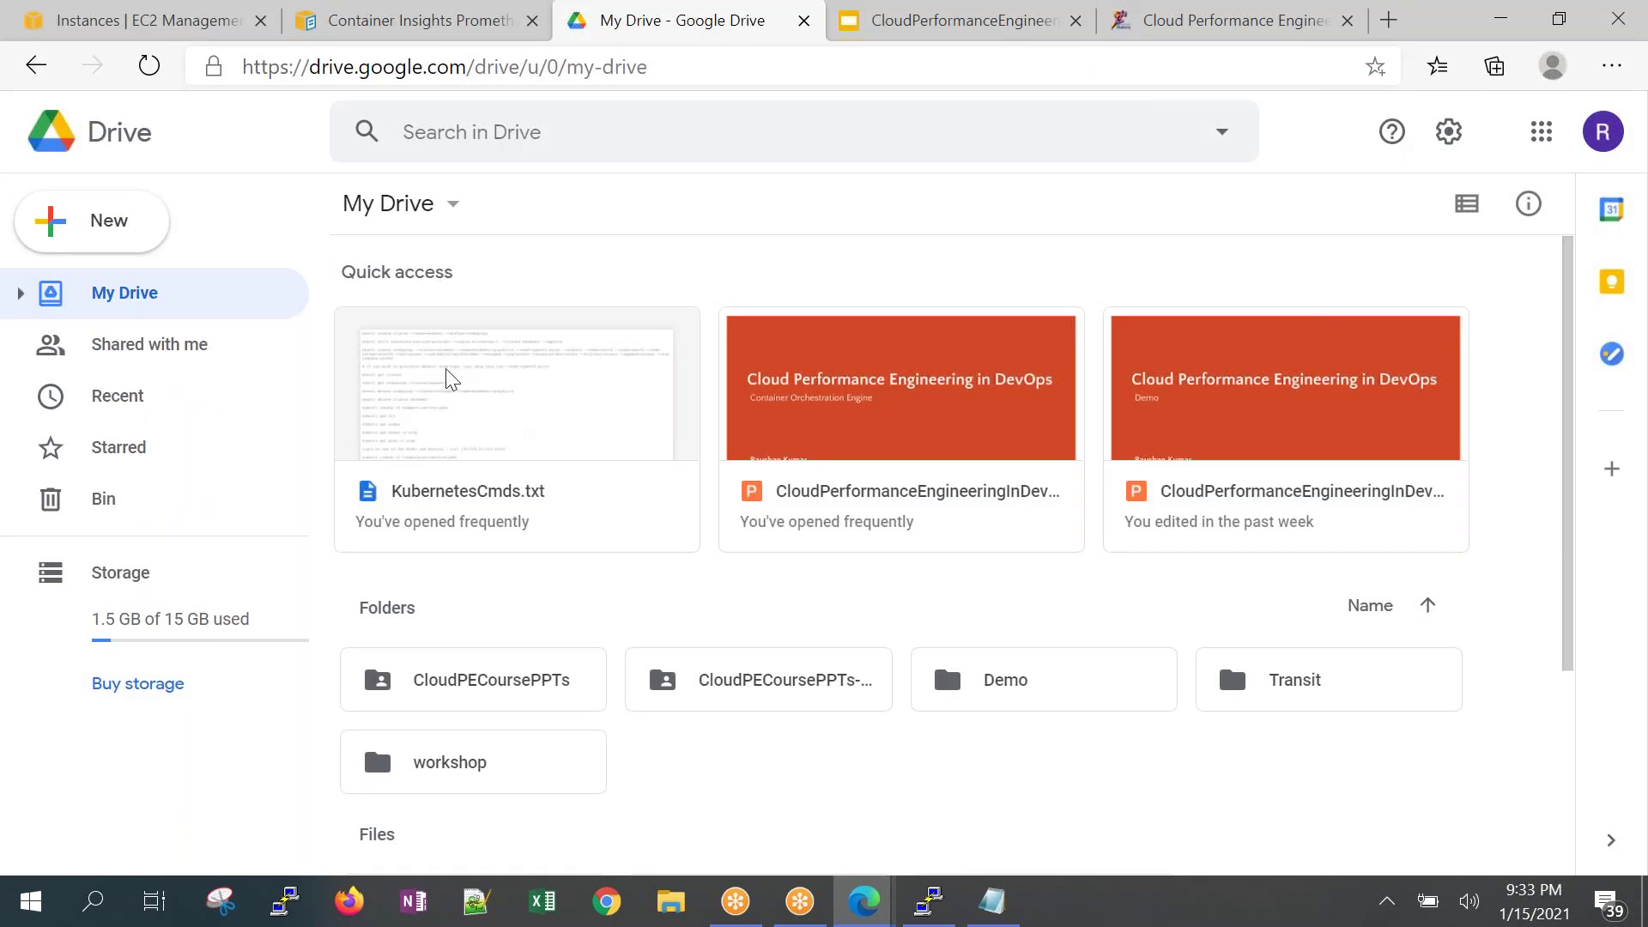
double_click(790, 692)
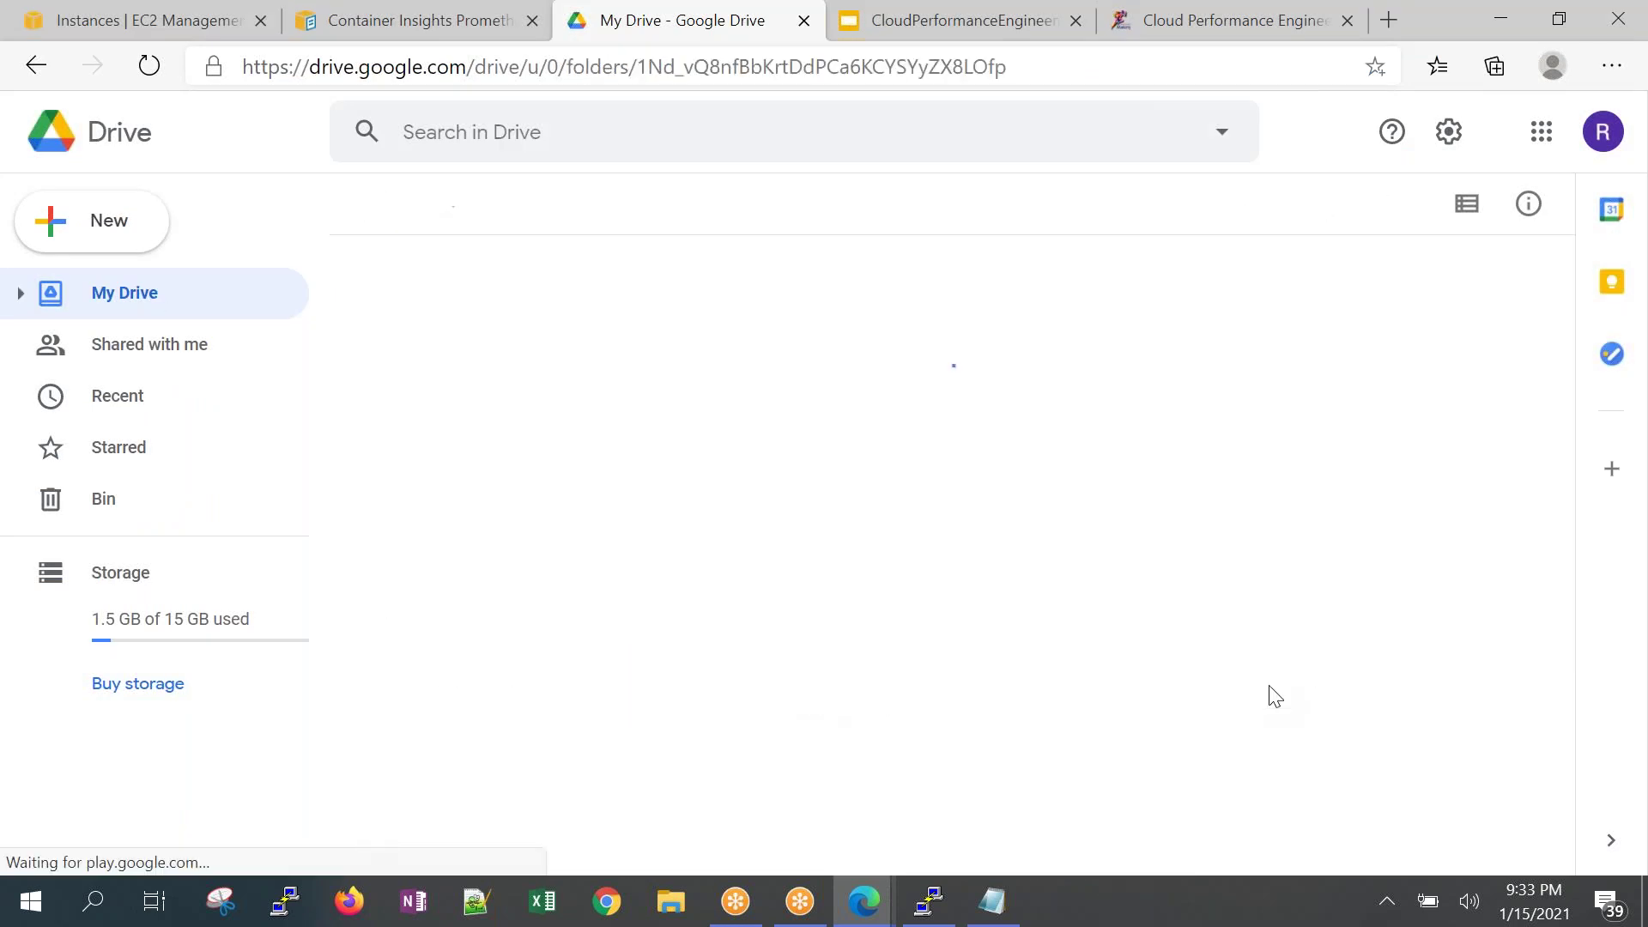
scroll(950, 704, down, 2)
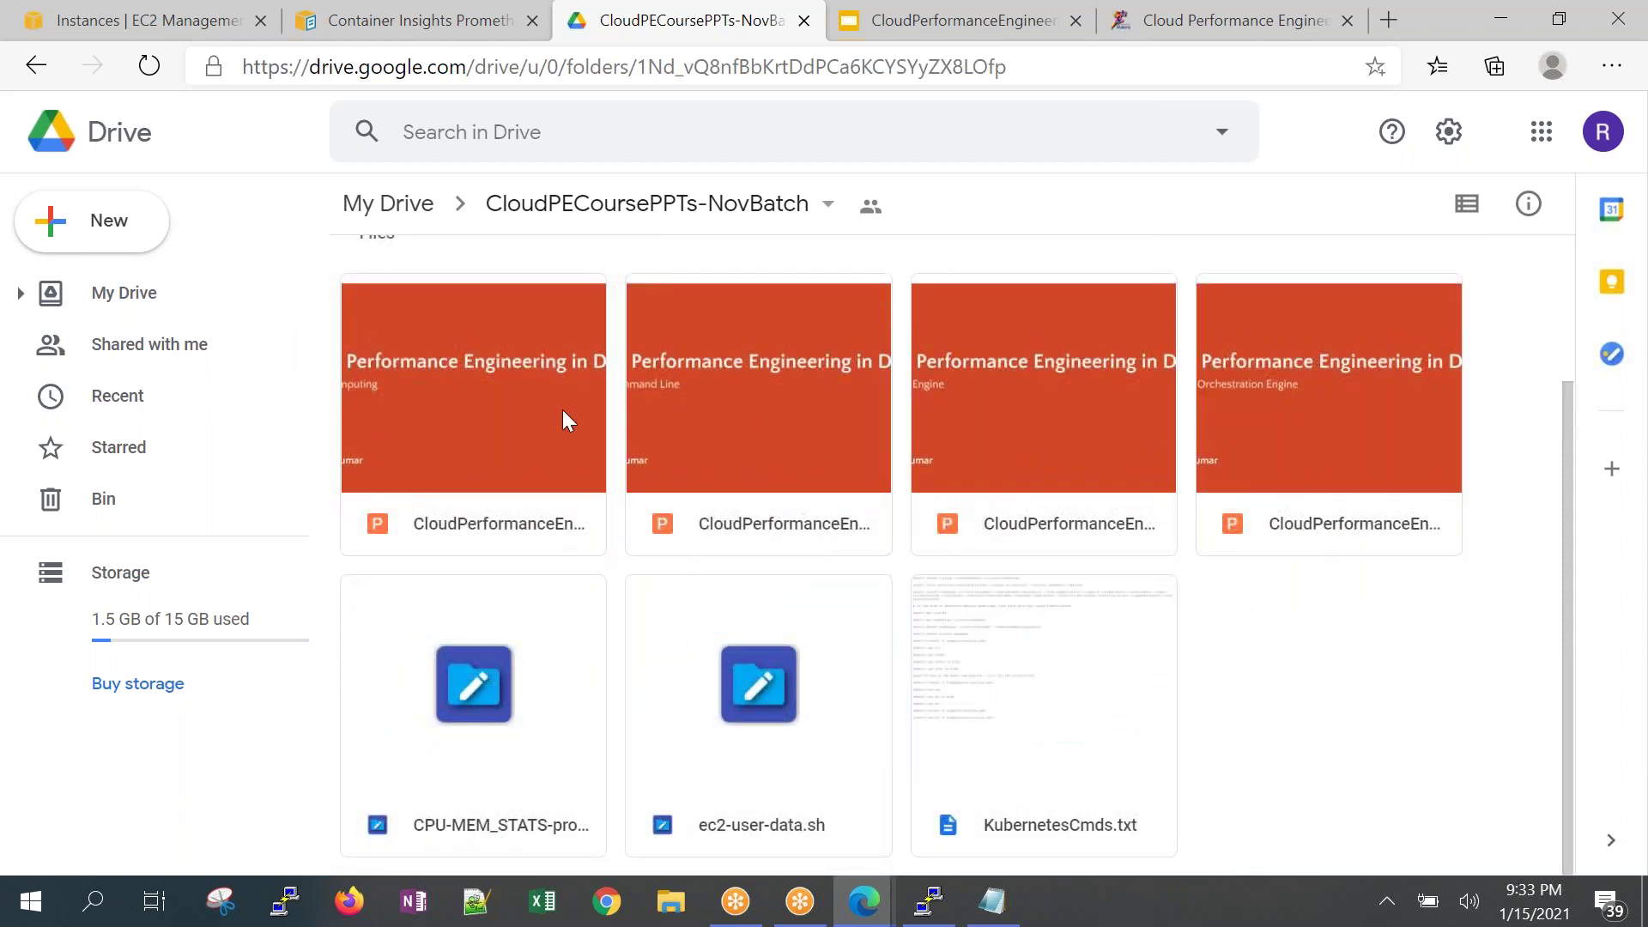
click(482, 436)
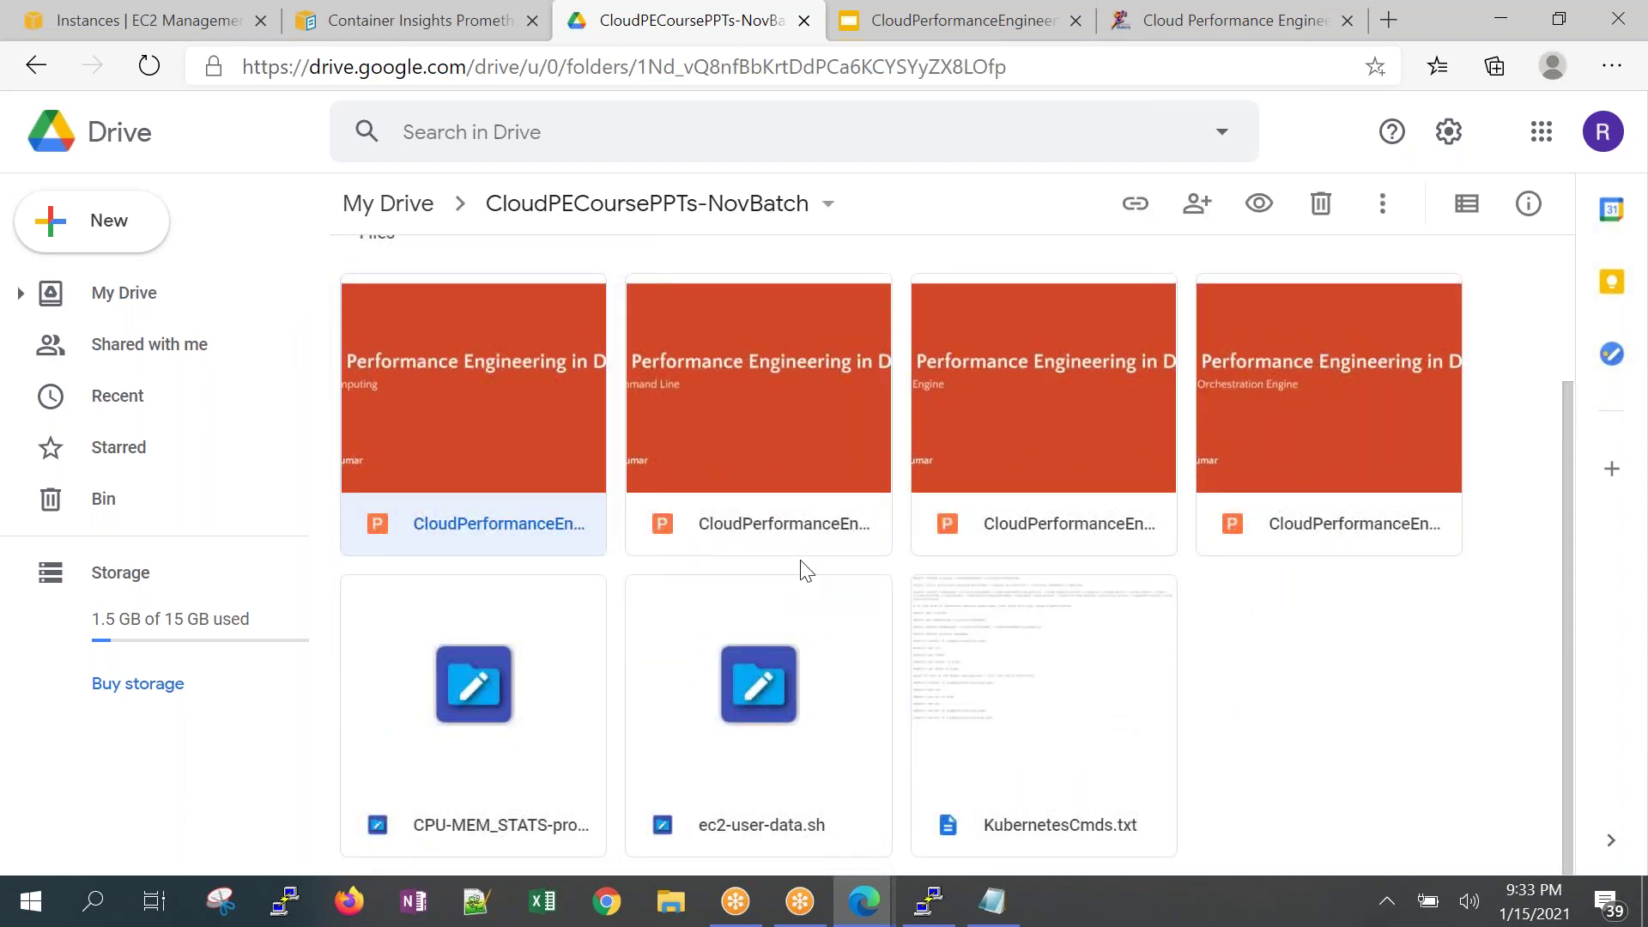
double_click(496, 425)
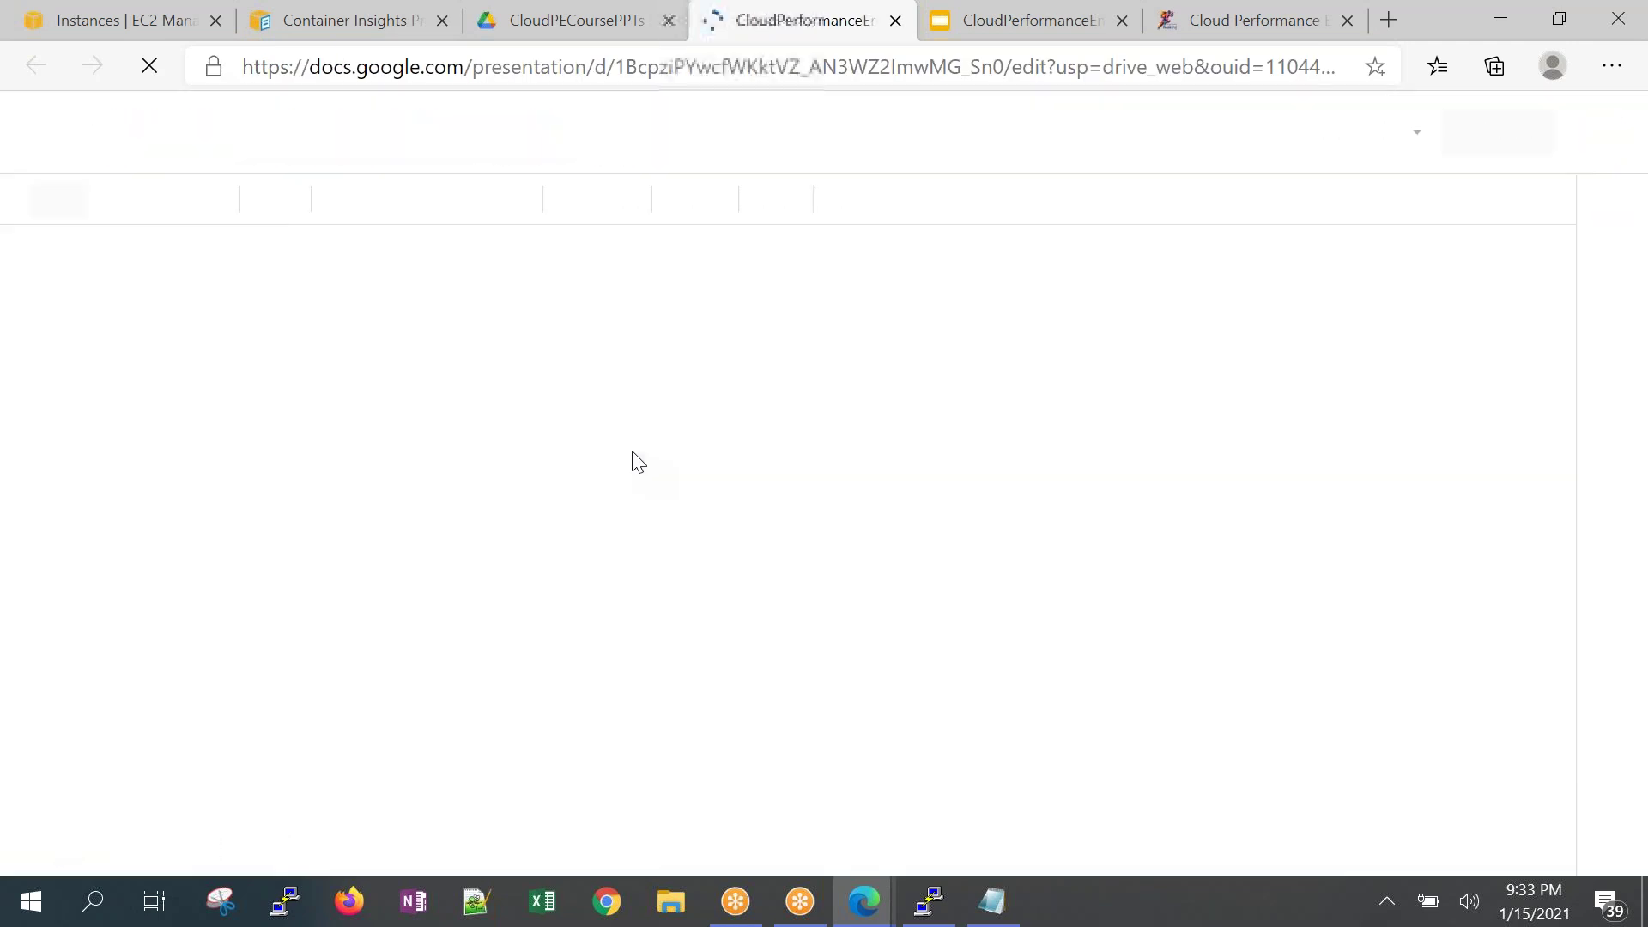